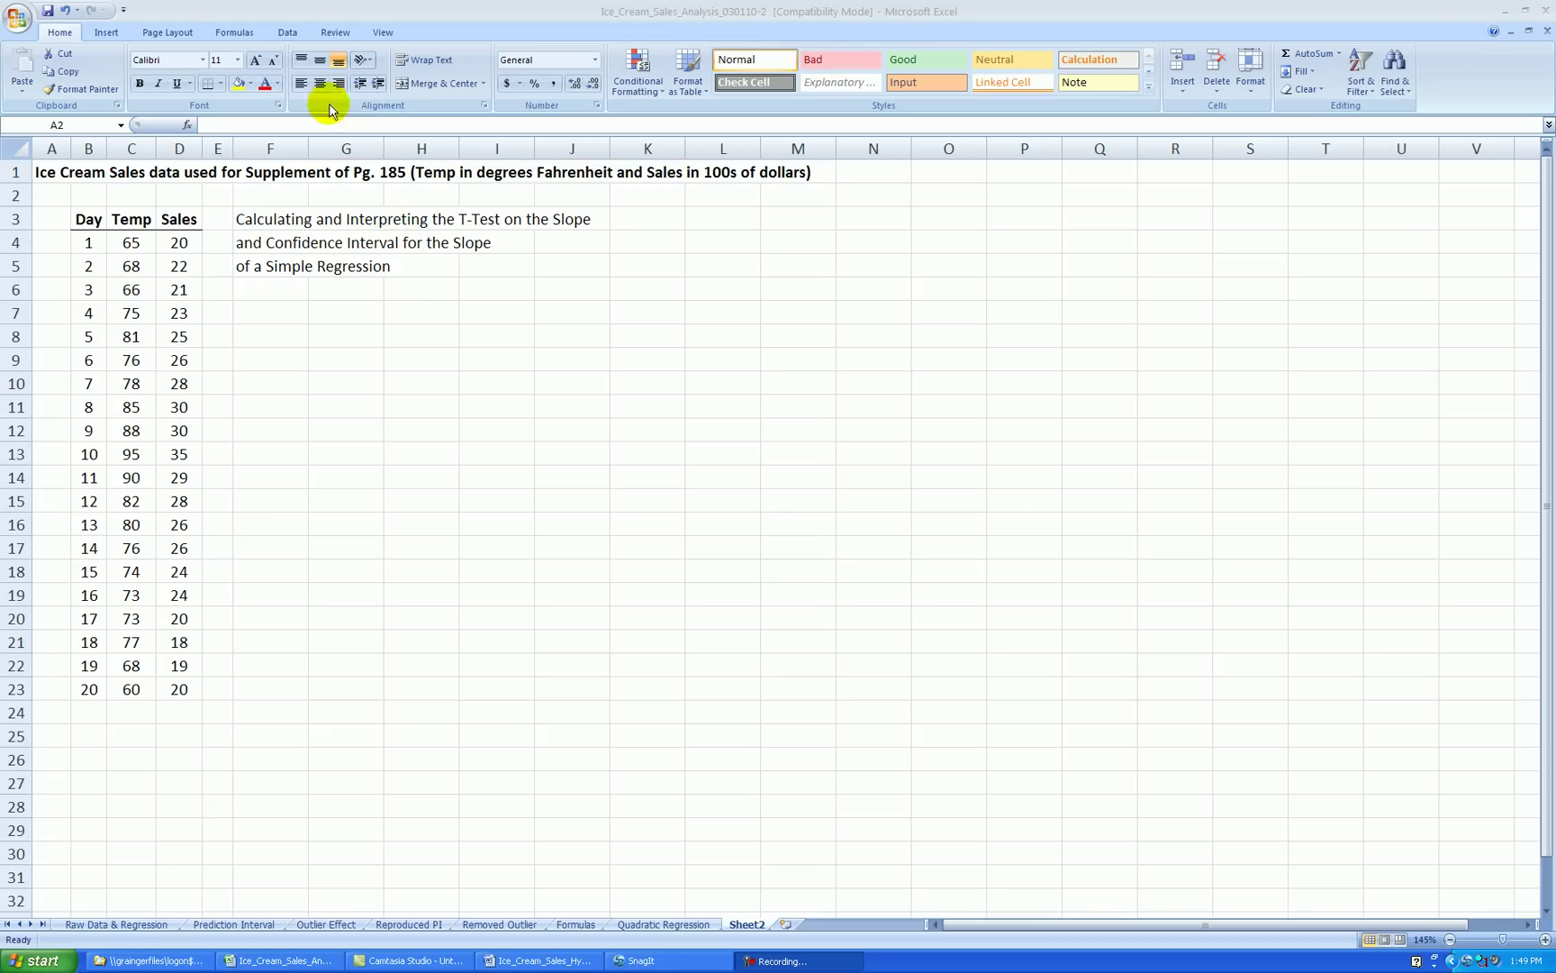
# Step: Open the Regression tool from Data Analysis on the Data tab
pyautogui.click(289, 34)
pyautogui.click(288, 34)
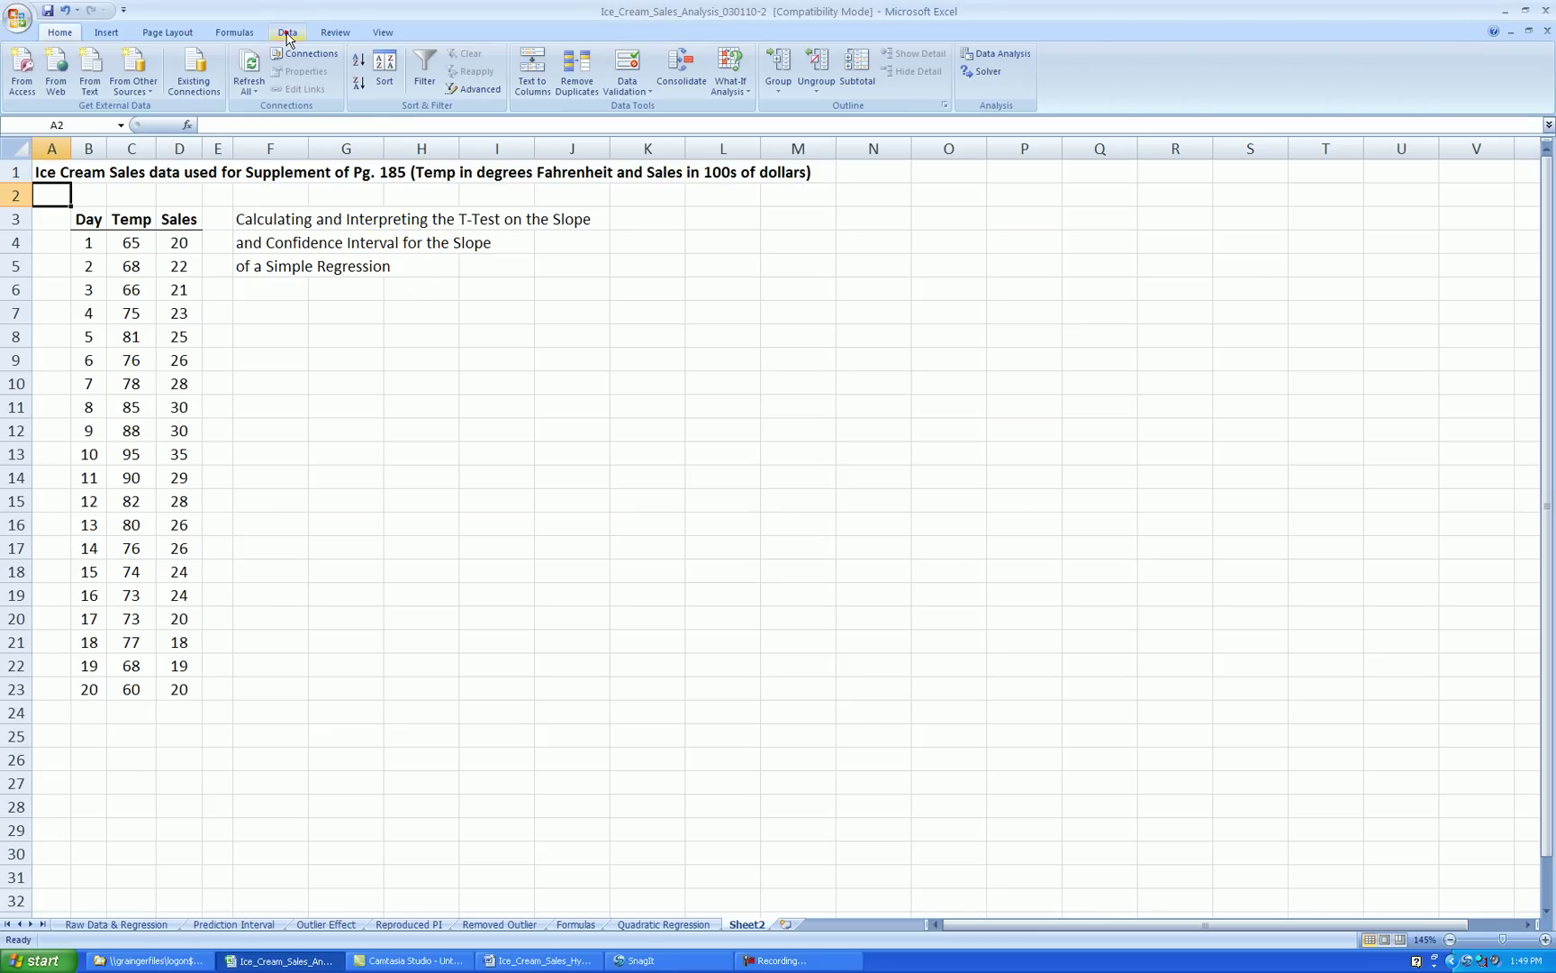
pyautogui.click(988, 56)
pyautogui.click(492, 304)
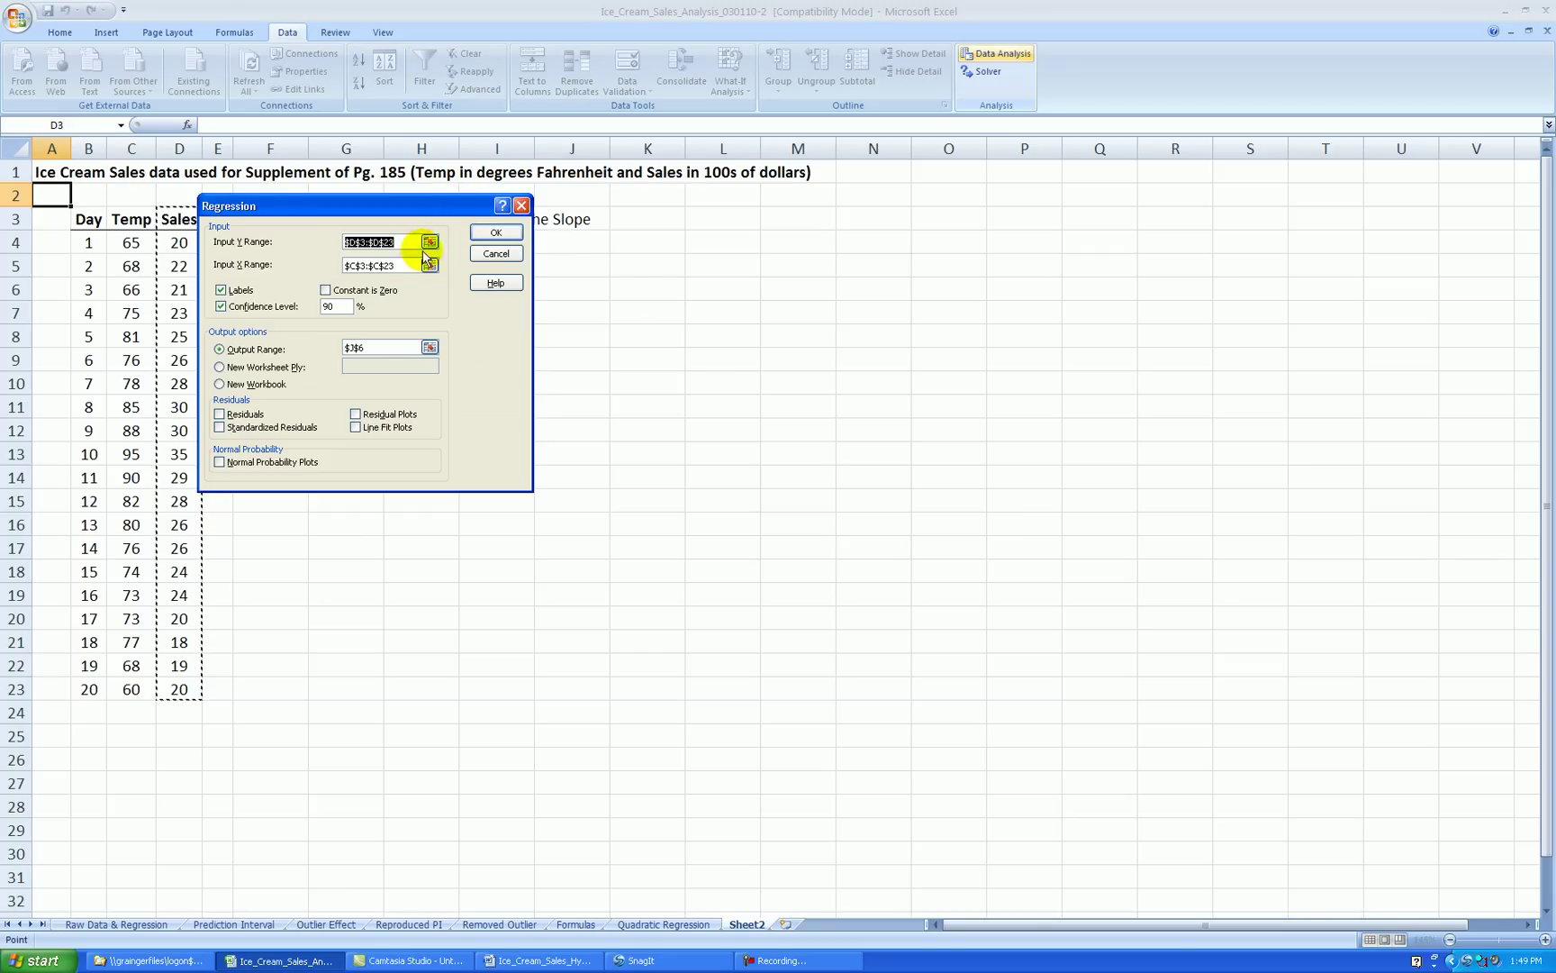
# Step: Clear the old entries and set Y range D3:D23 (Sales) and X range C3:C23 (Temp)
pyautogui.moveTo(370, 197); pyautogui.dragTo(749, 241)
pyautogui.click(776, 286)
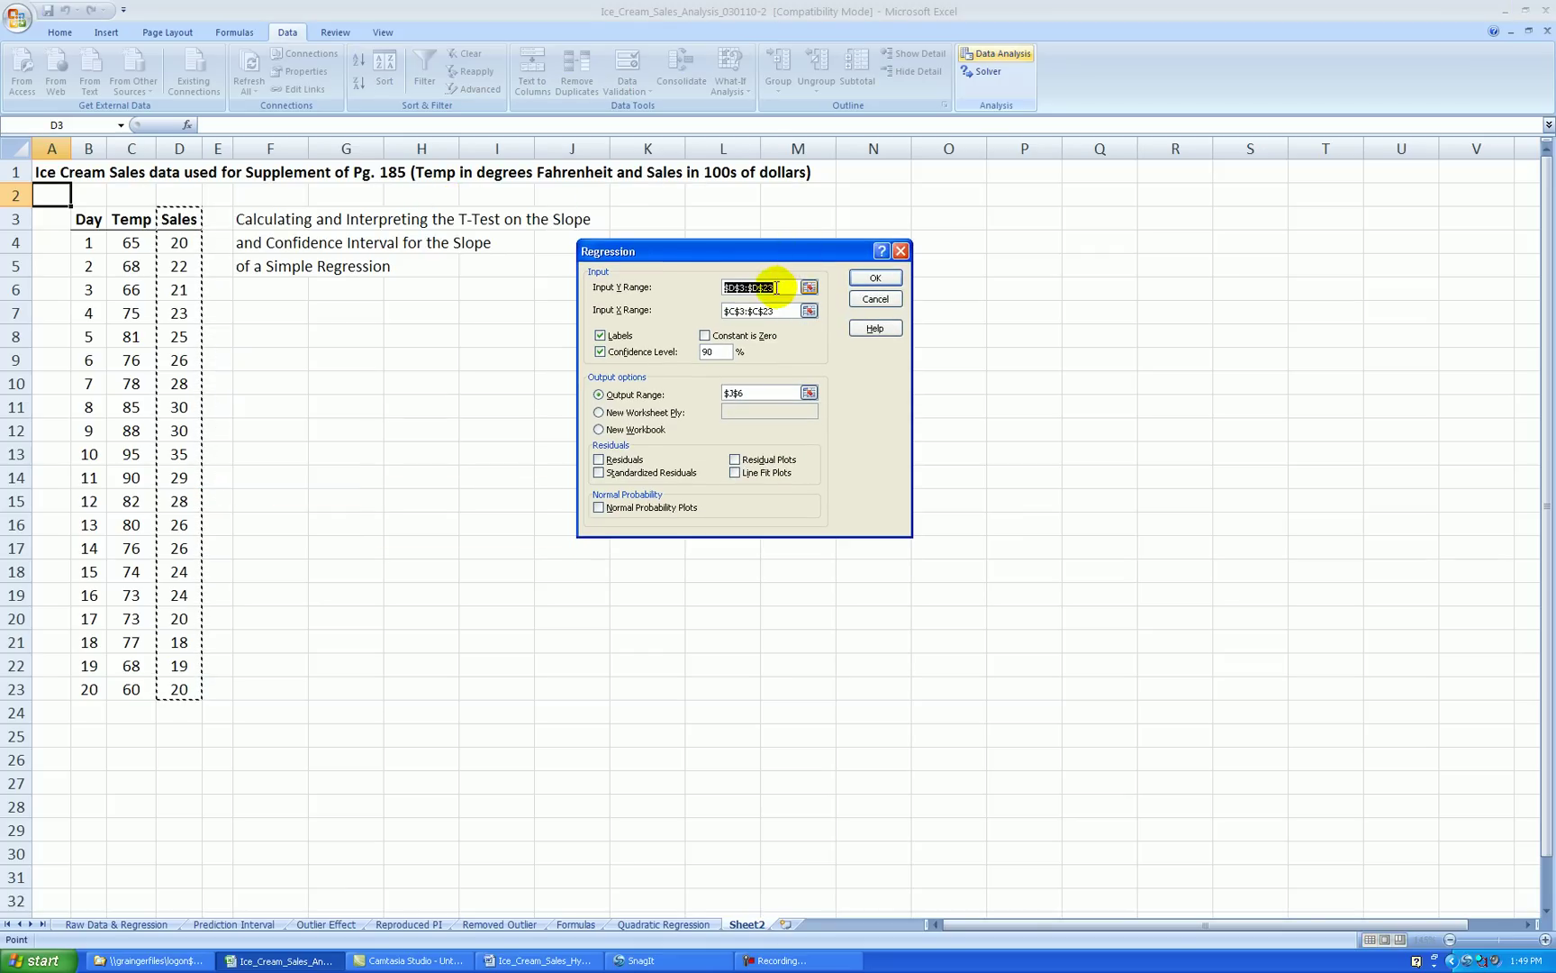
pyautogui.moveTo(778, 310); pyautogui.dragTo(723, 310)
pyautogui.press('BackSpace')
pyautogui.click(714, 352)
pyautogui.click(764, 288)
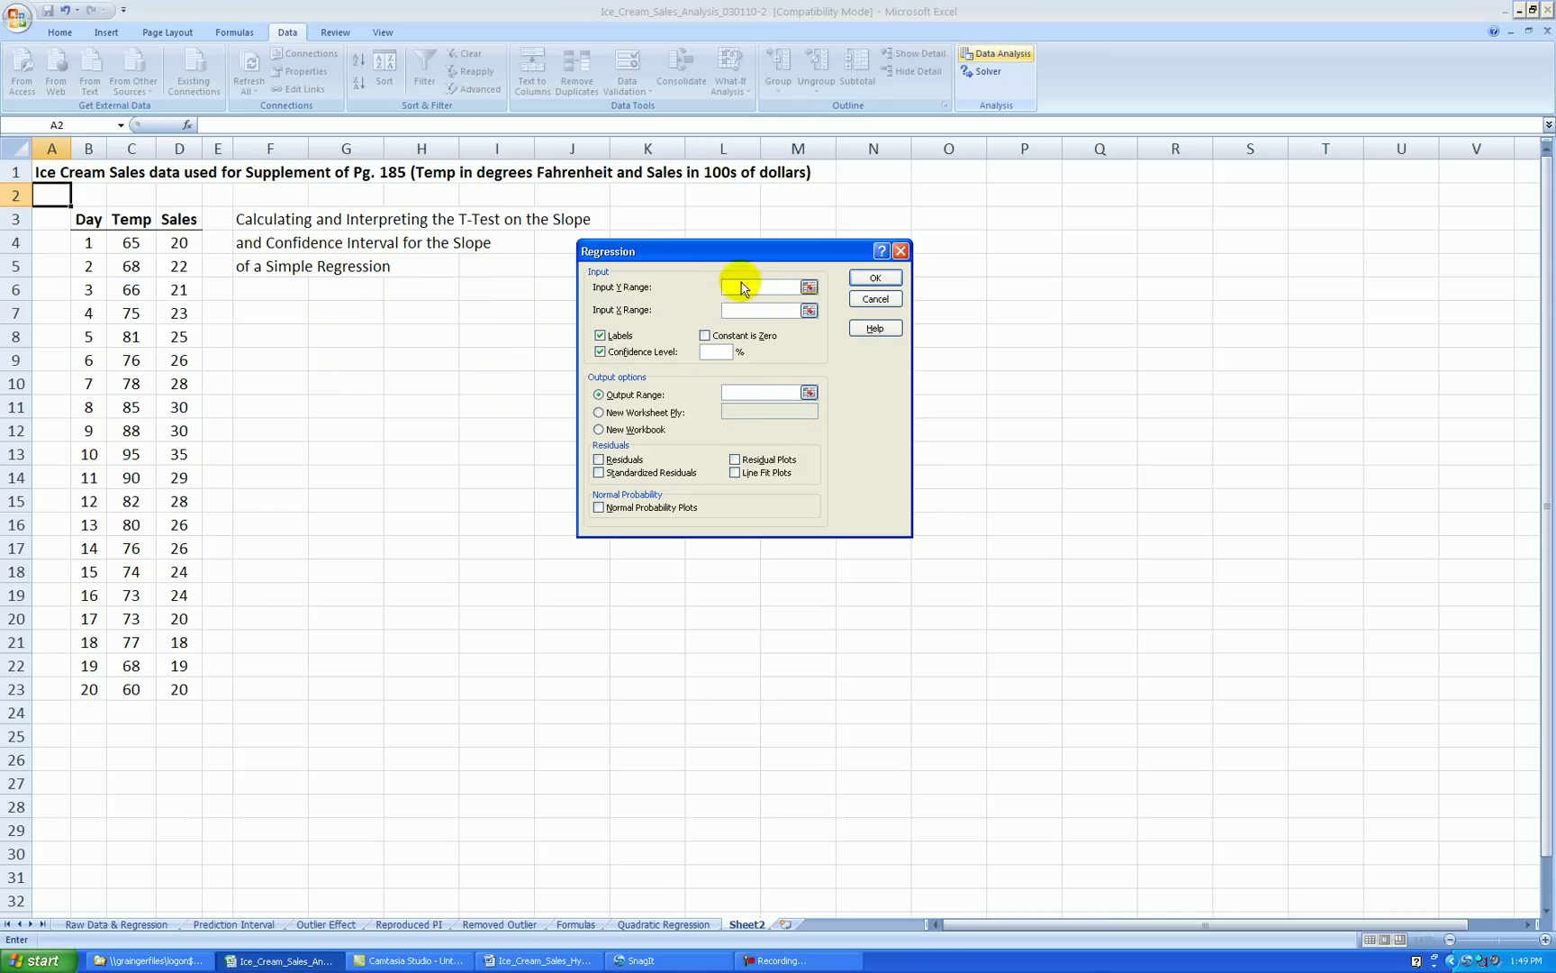
pyautogui.click(187, 223)
pyautogui.moveTo(187, 222); pyautogui.dragTo(180, 686)
pyautogui.click(748, 311)
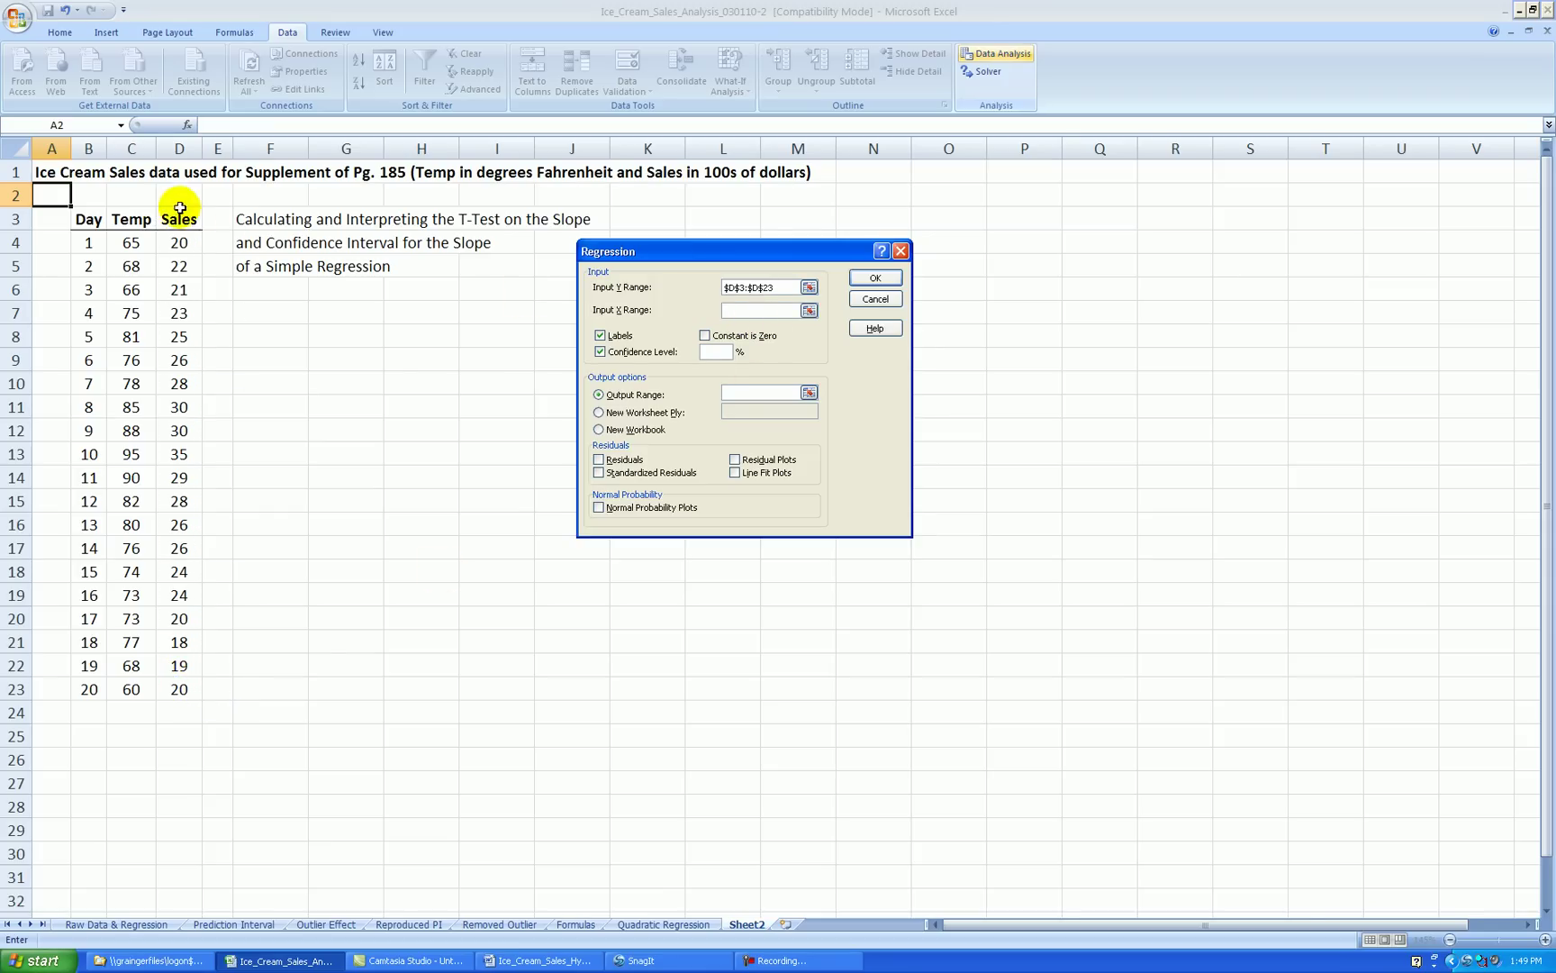
pyautogui.moveTo(131, 219); pyautogui.dragTo(144, 689)
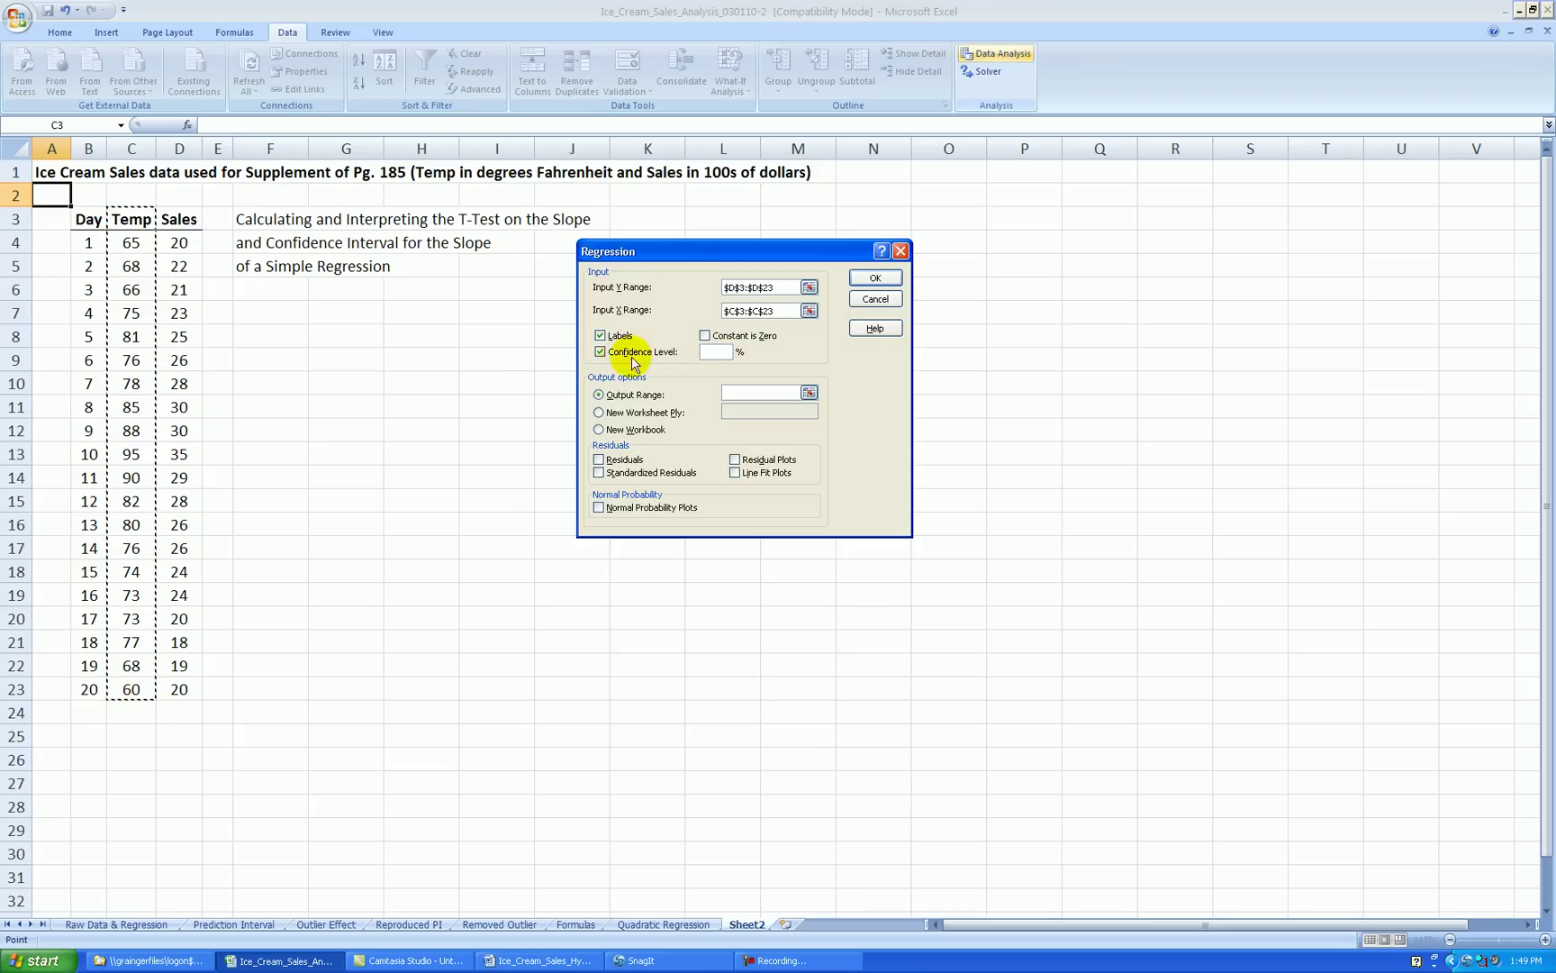
# Step: Check Labels, set the confidence level to 90%, and send the output to L3
pyautogui.click(600, 336)
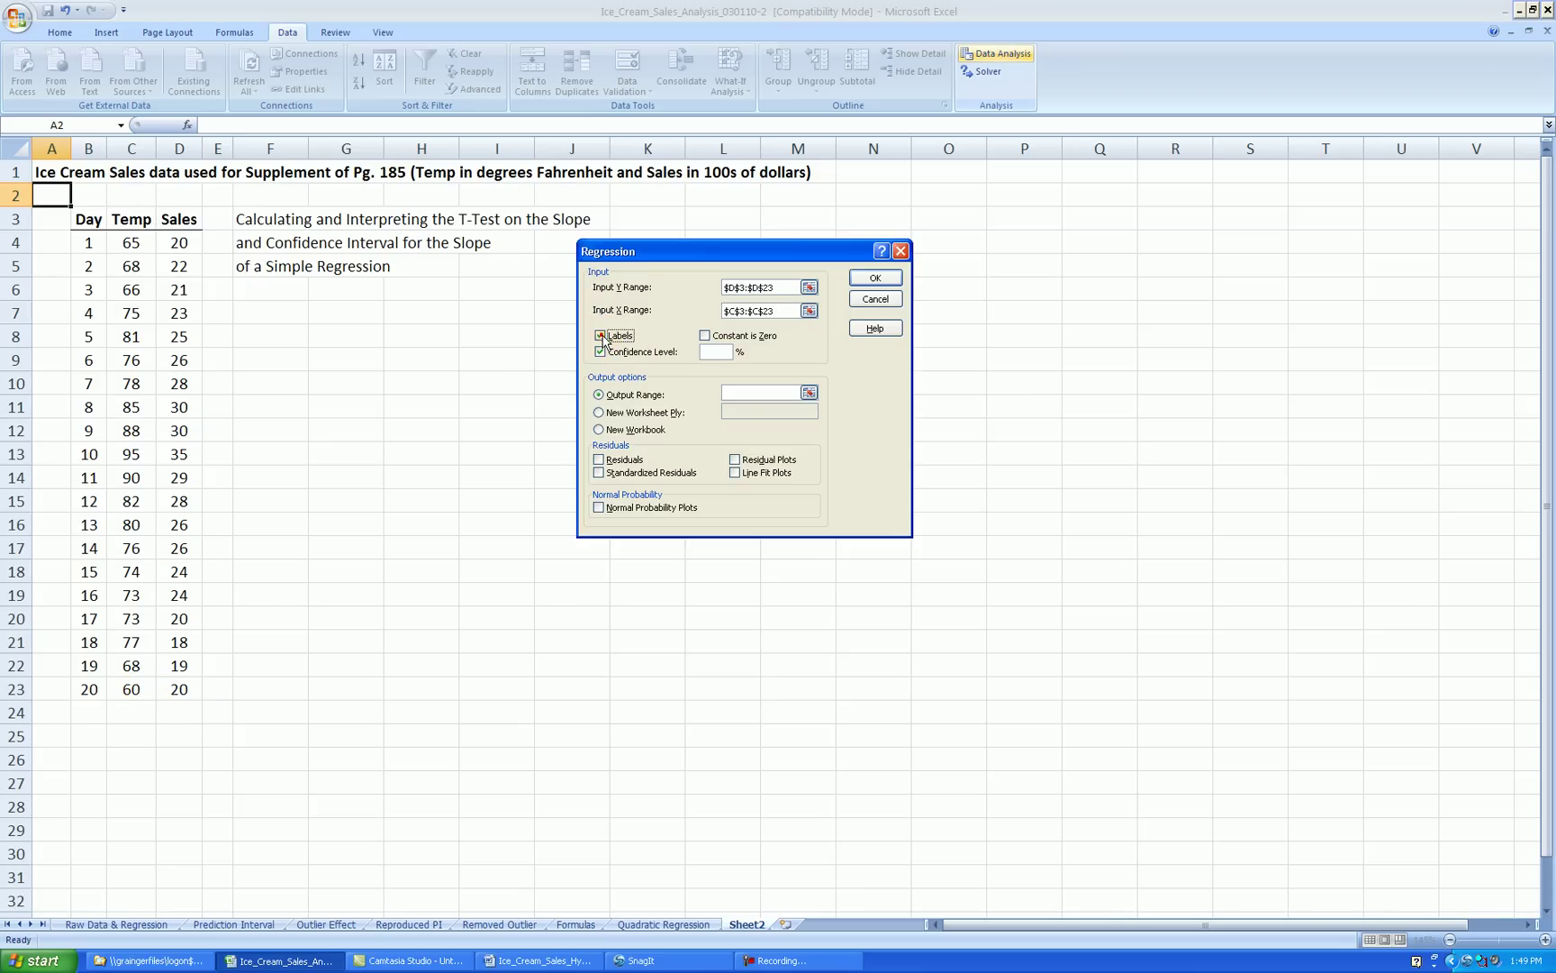
pyautogui.click(601, 352)
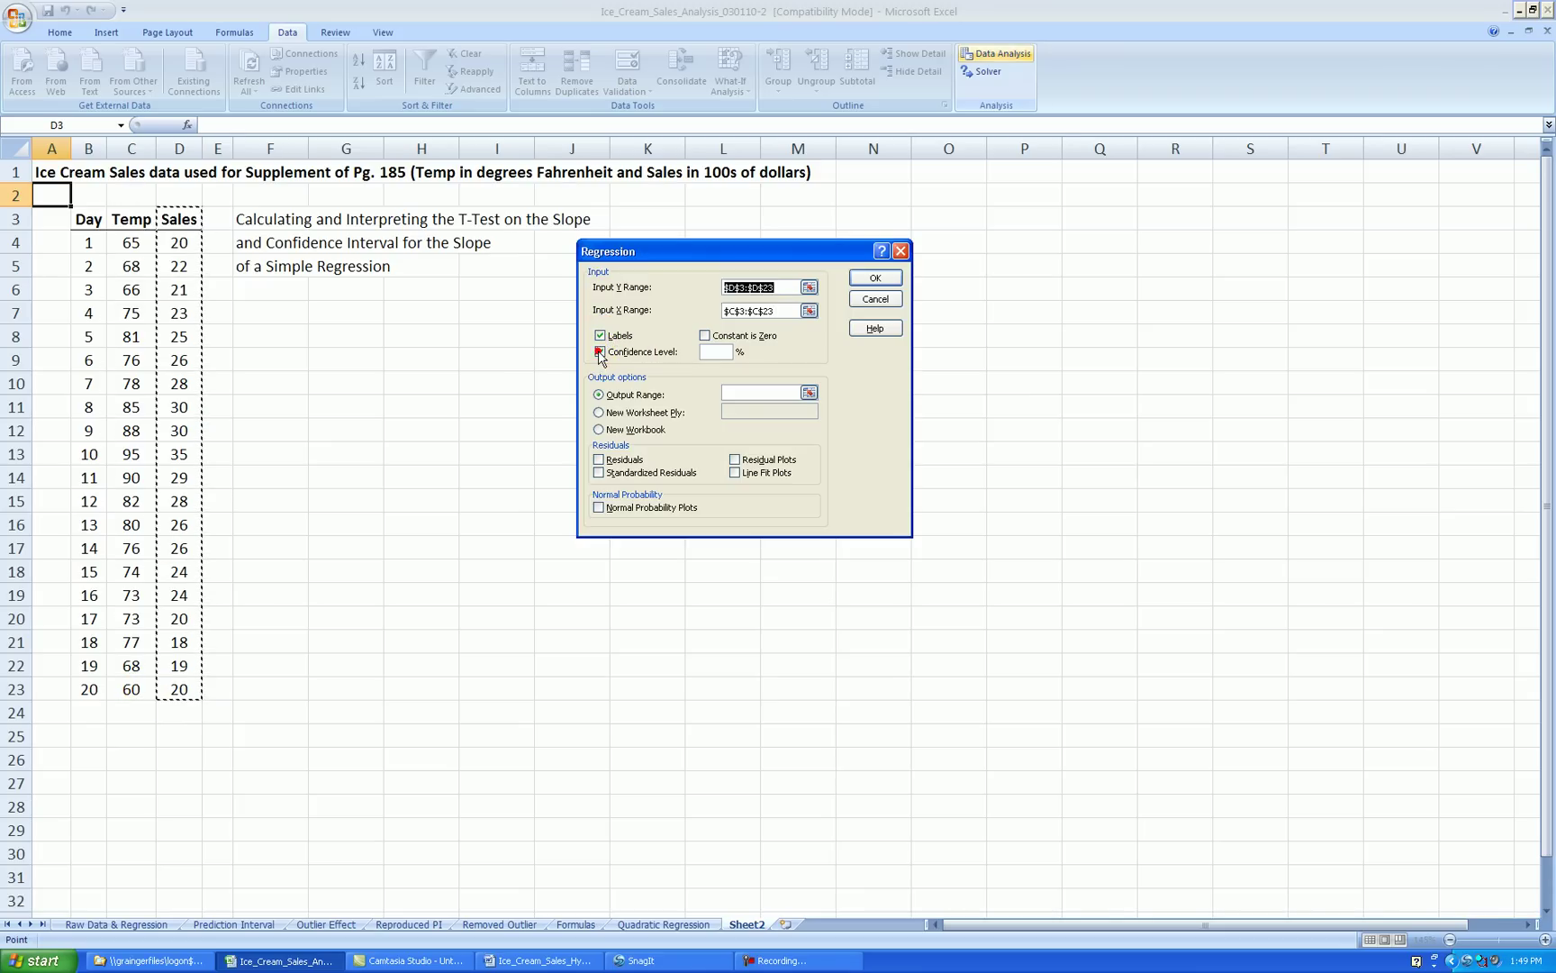
pyautogui.click(716, 353)
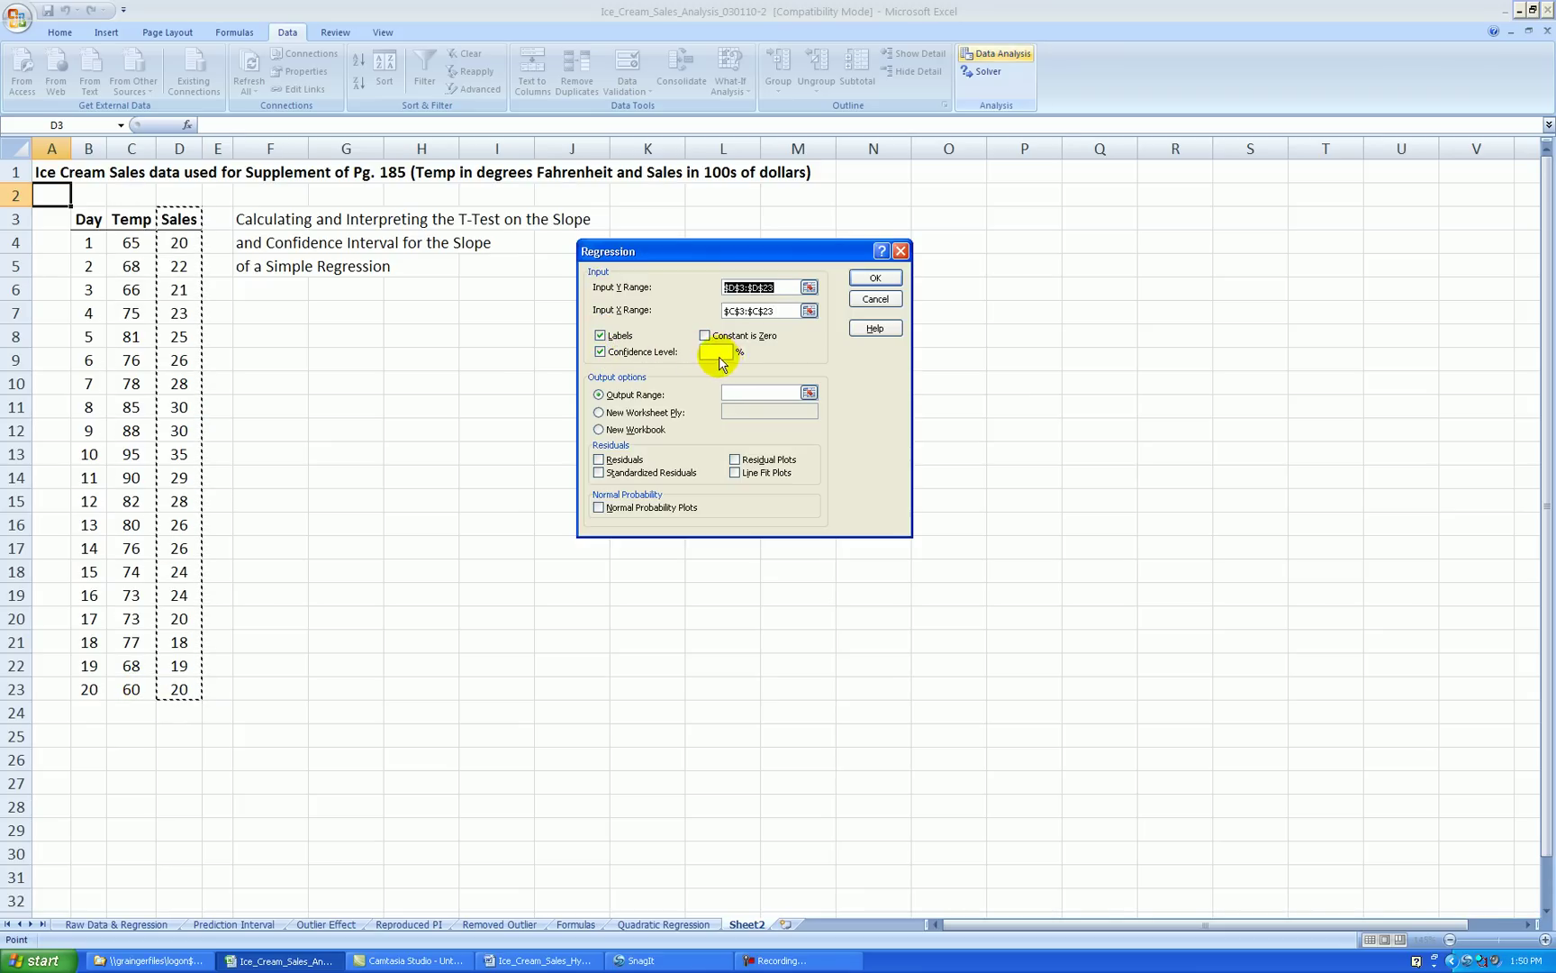
pyautogui.click(816, 317)
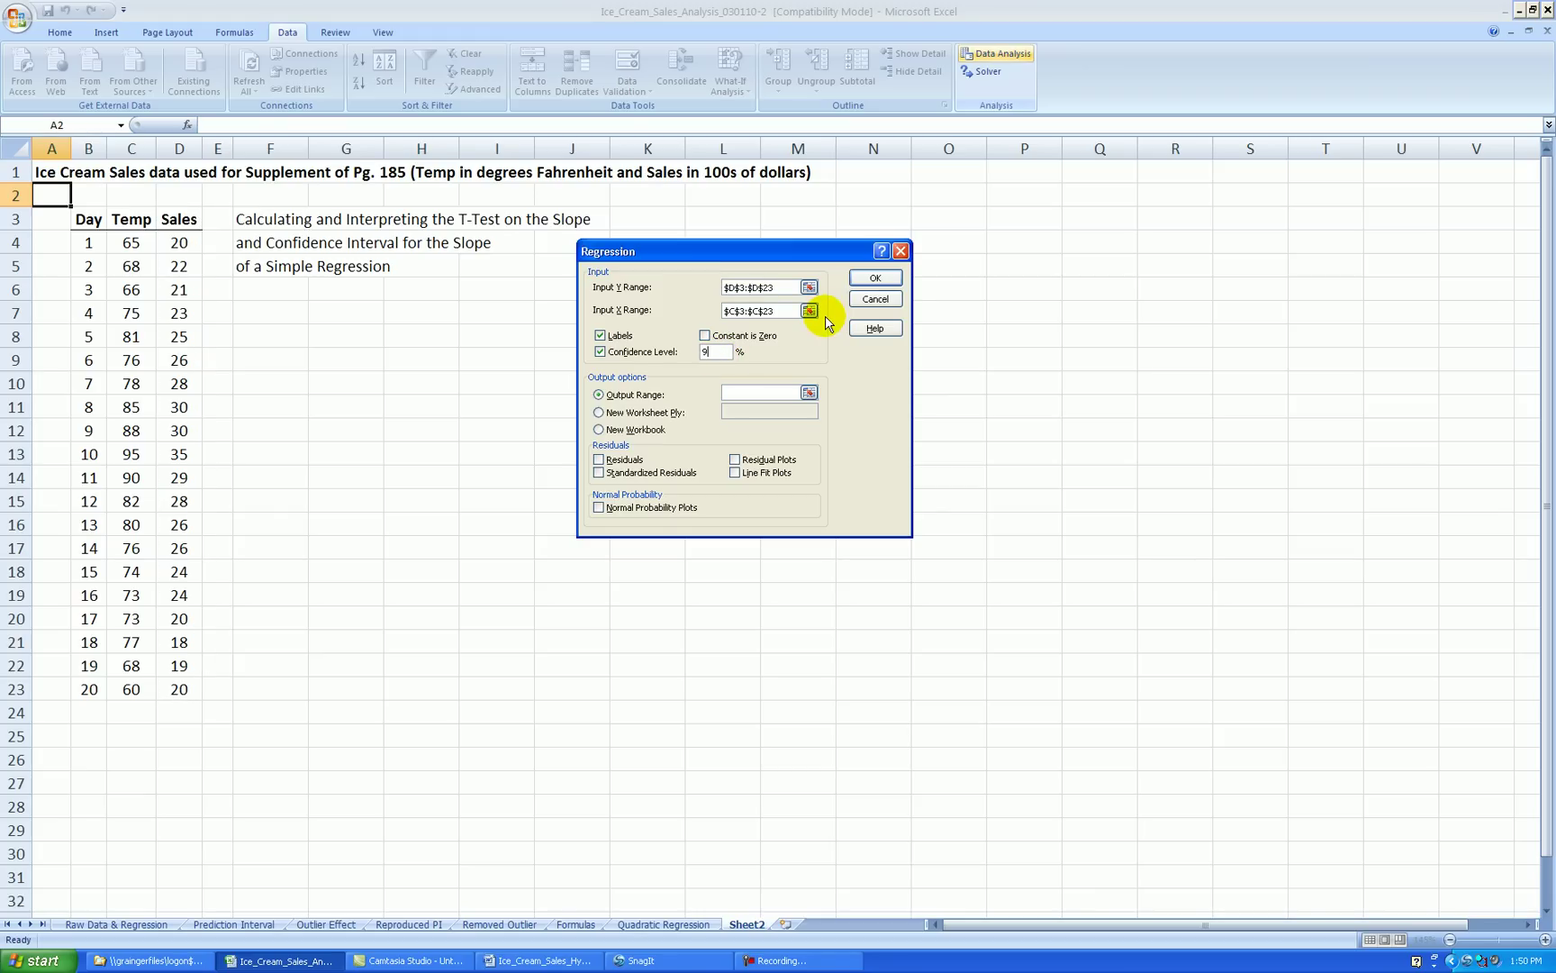
pyautogui.click(721, 388)
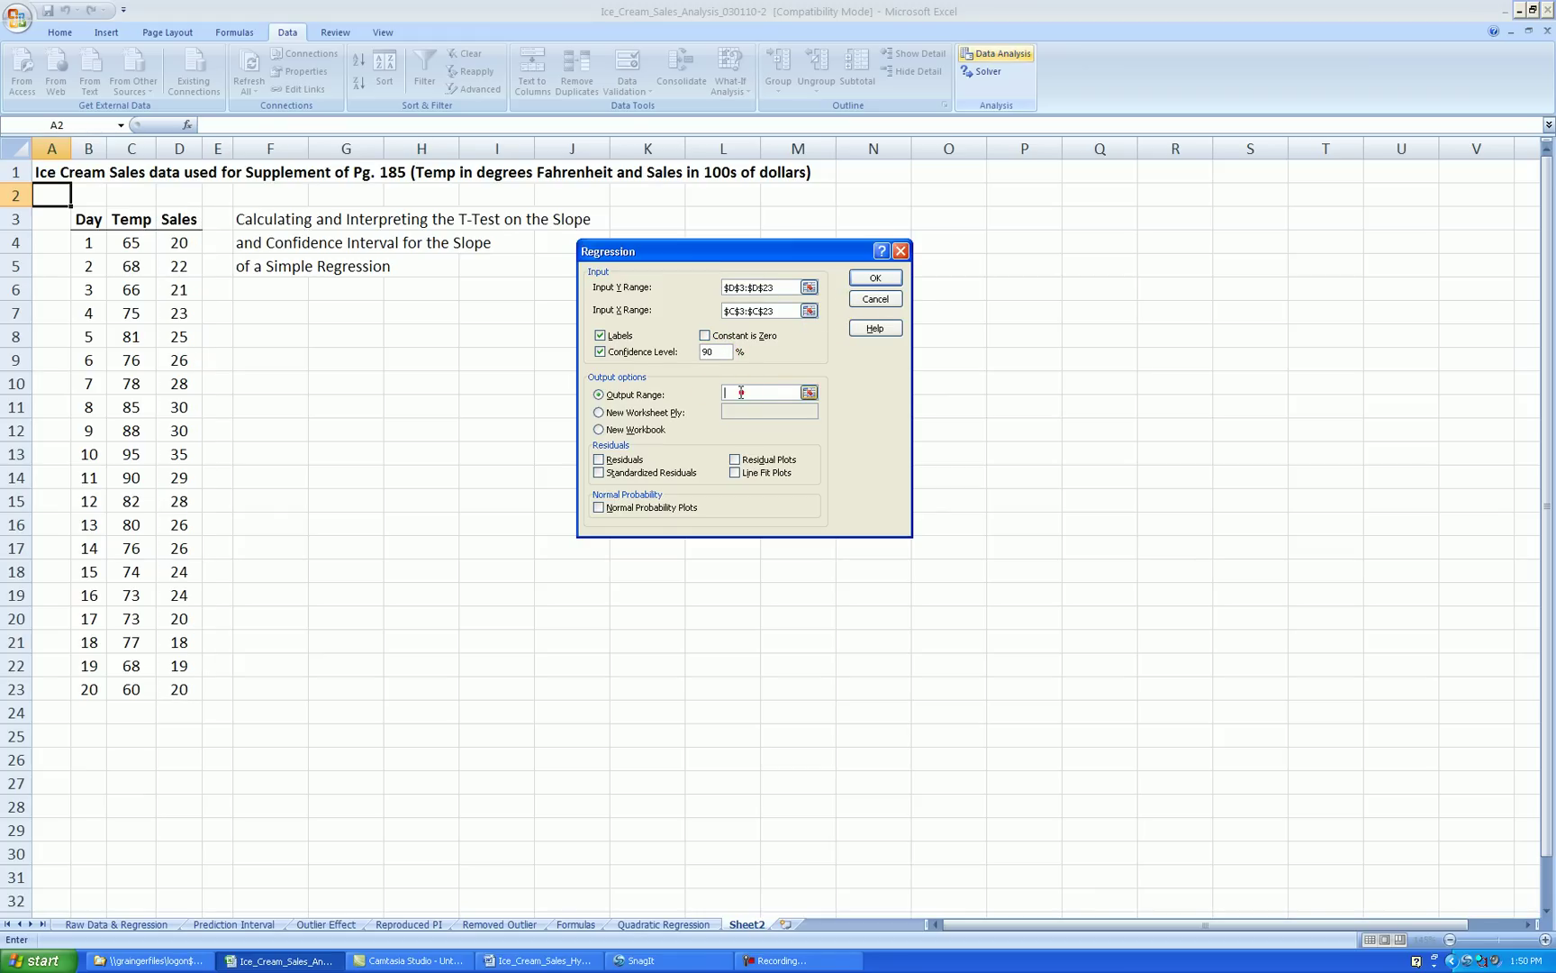
pyautogui.click(718, 219)
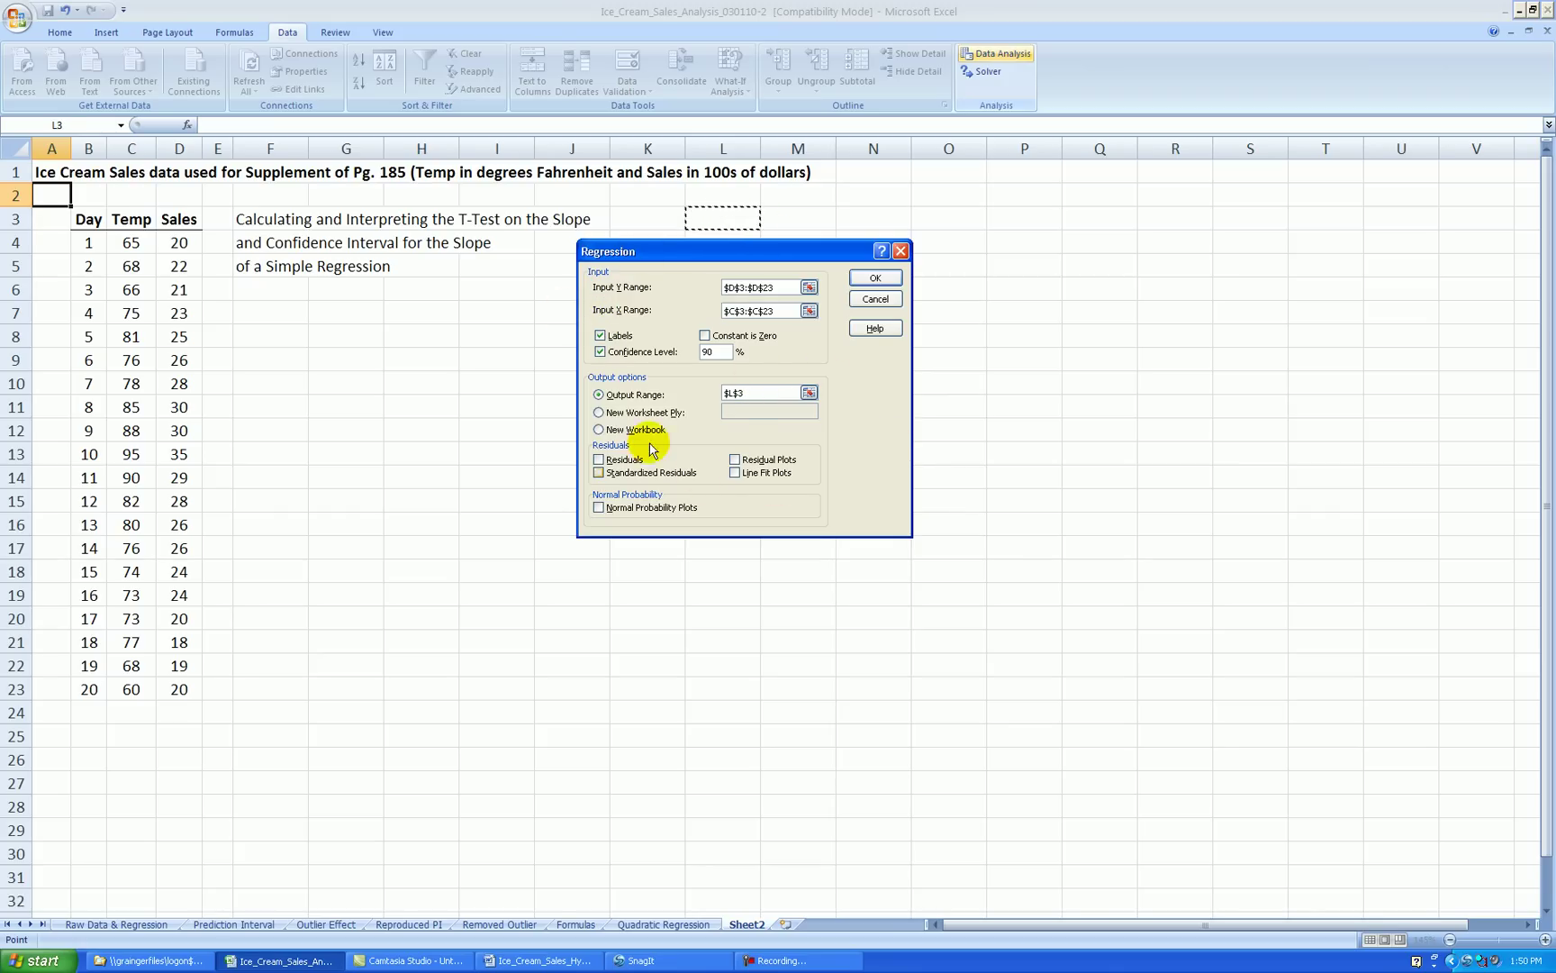
# Step: Run the regression and widen column L to fit its labels
pyautogui.click(873, 281)
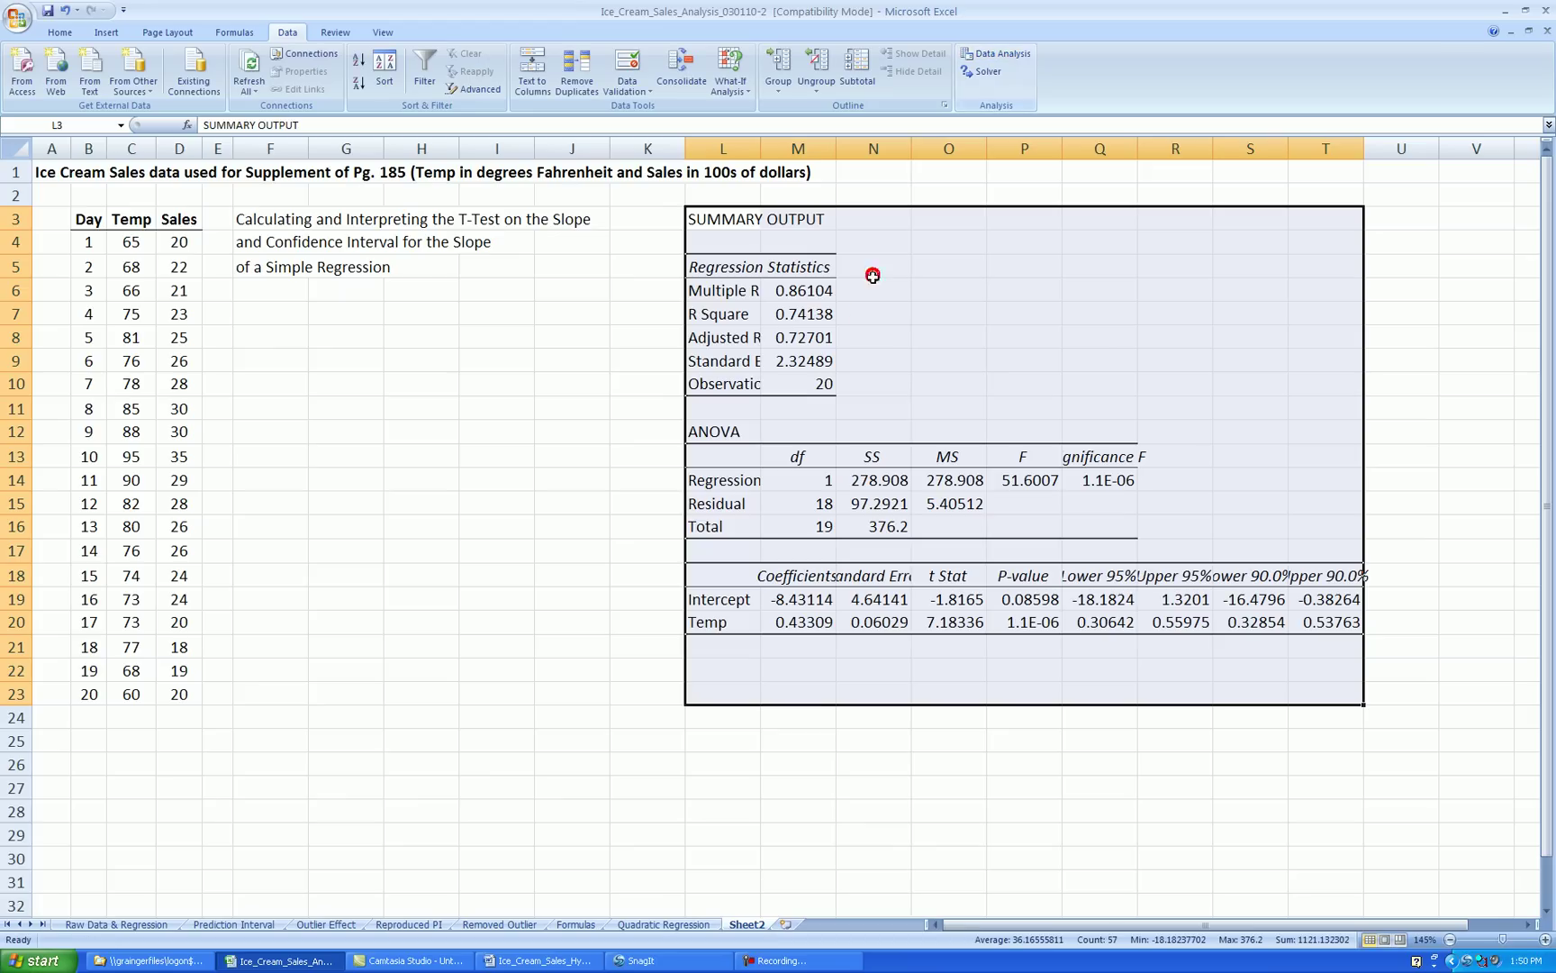
pyautogui.click(438, 474)
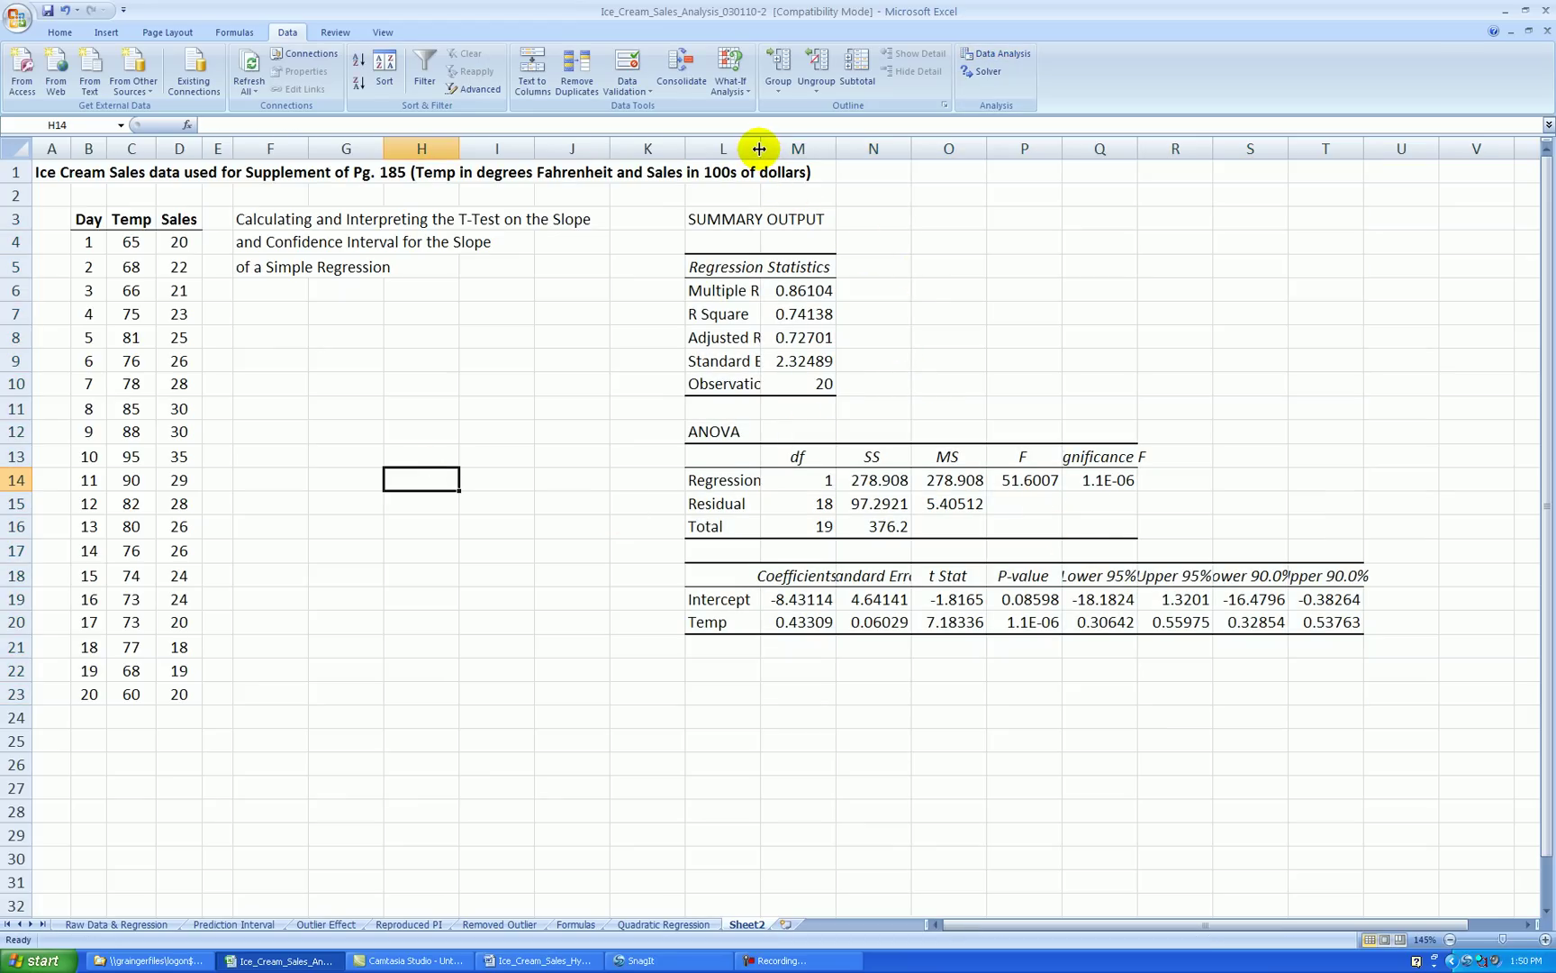
pyautogui.moveTo(759, 149); pyautogui.dragTo(788, 146)
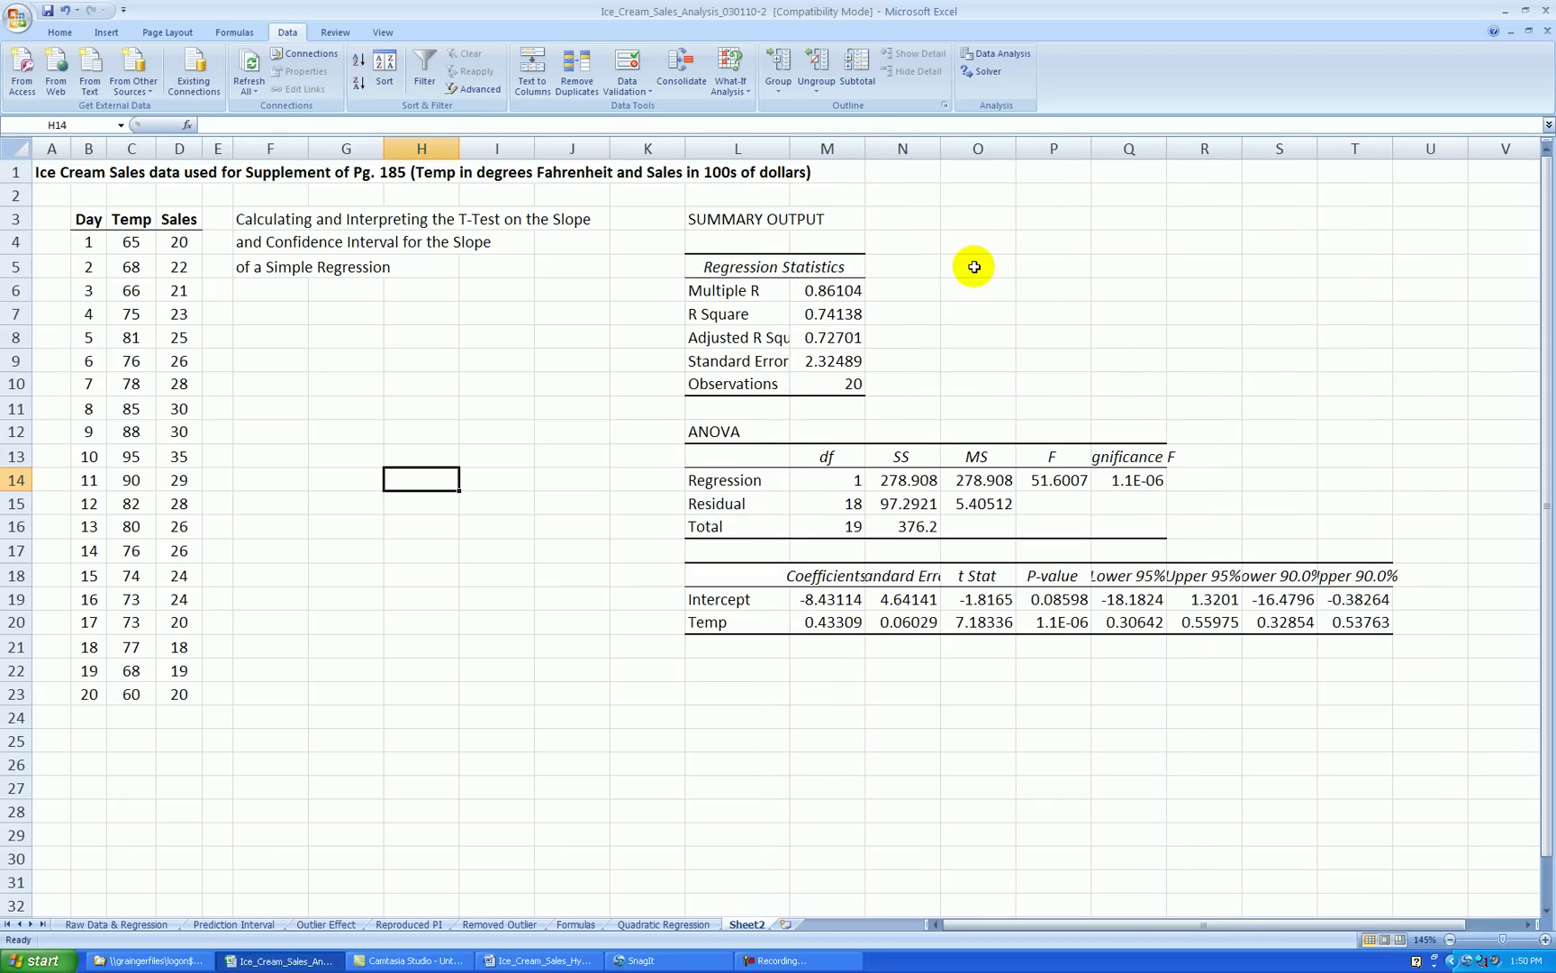
# Step: Shorten the statistic labels to 'Adj R Square' and 'St Error'
pyautogui.click(738, 337)
pyautogui.click(248, 125)
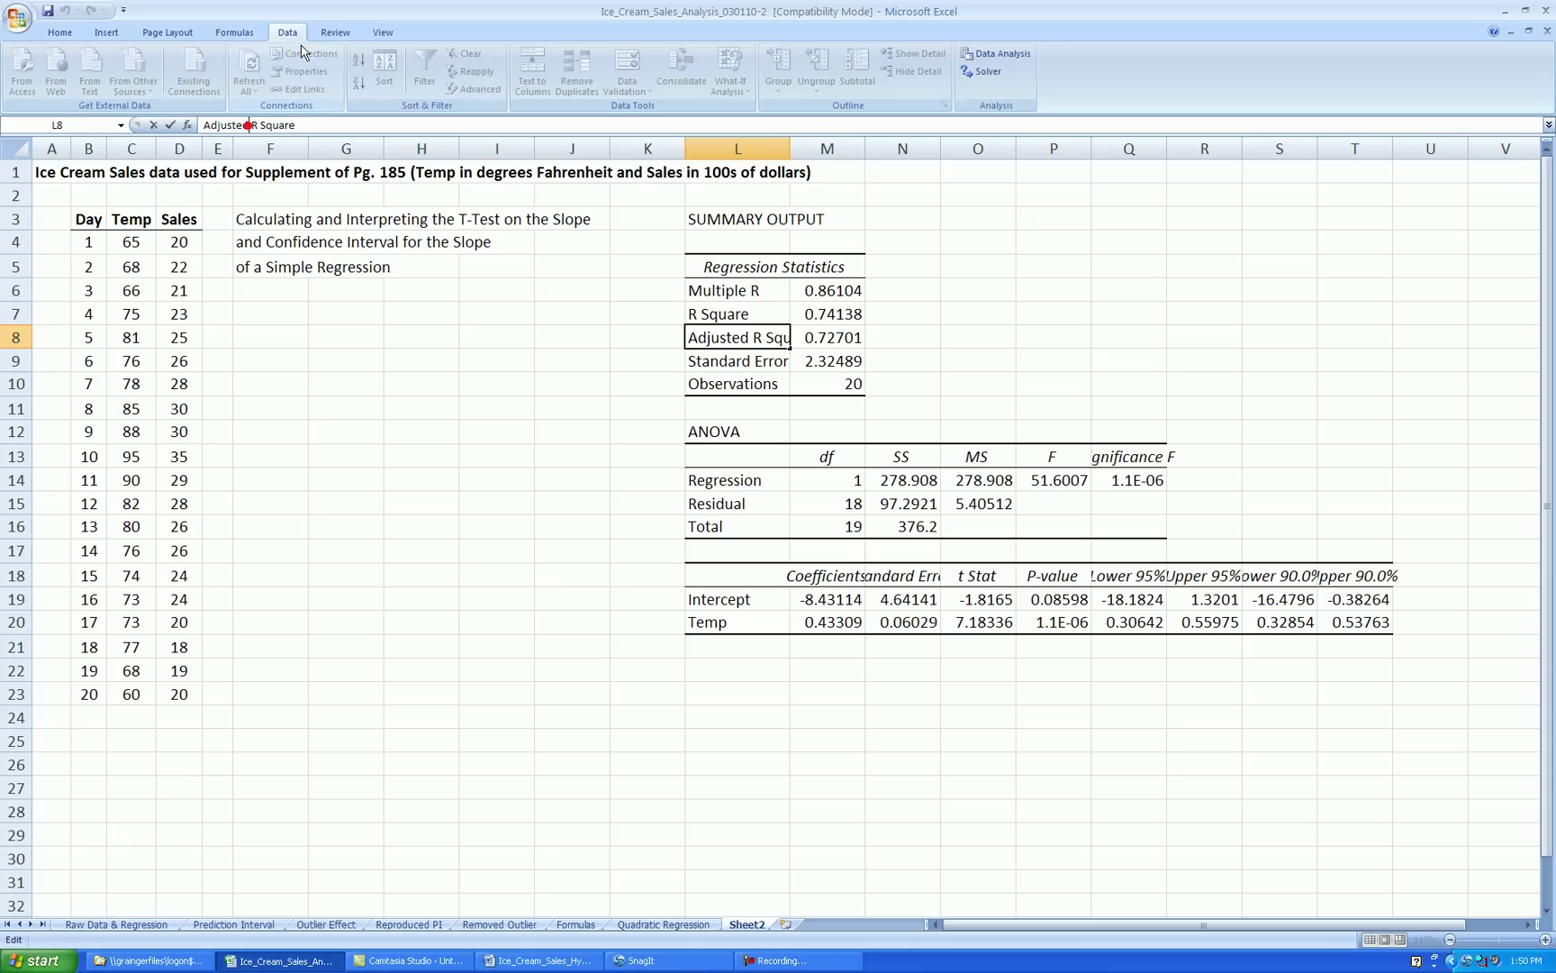
pyautogui.press('BackSpace')
pyautogui.press('BackSpace')
pyautogui.press('BackSpace')
pyautogui.press('Return')
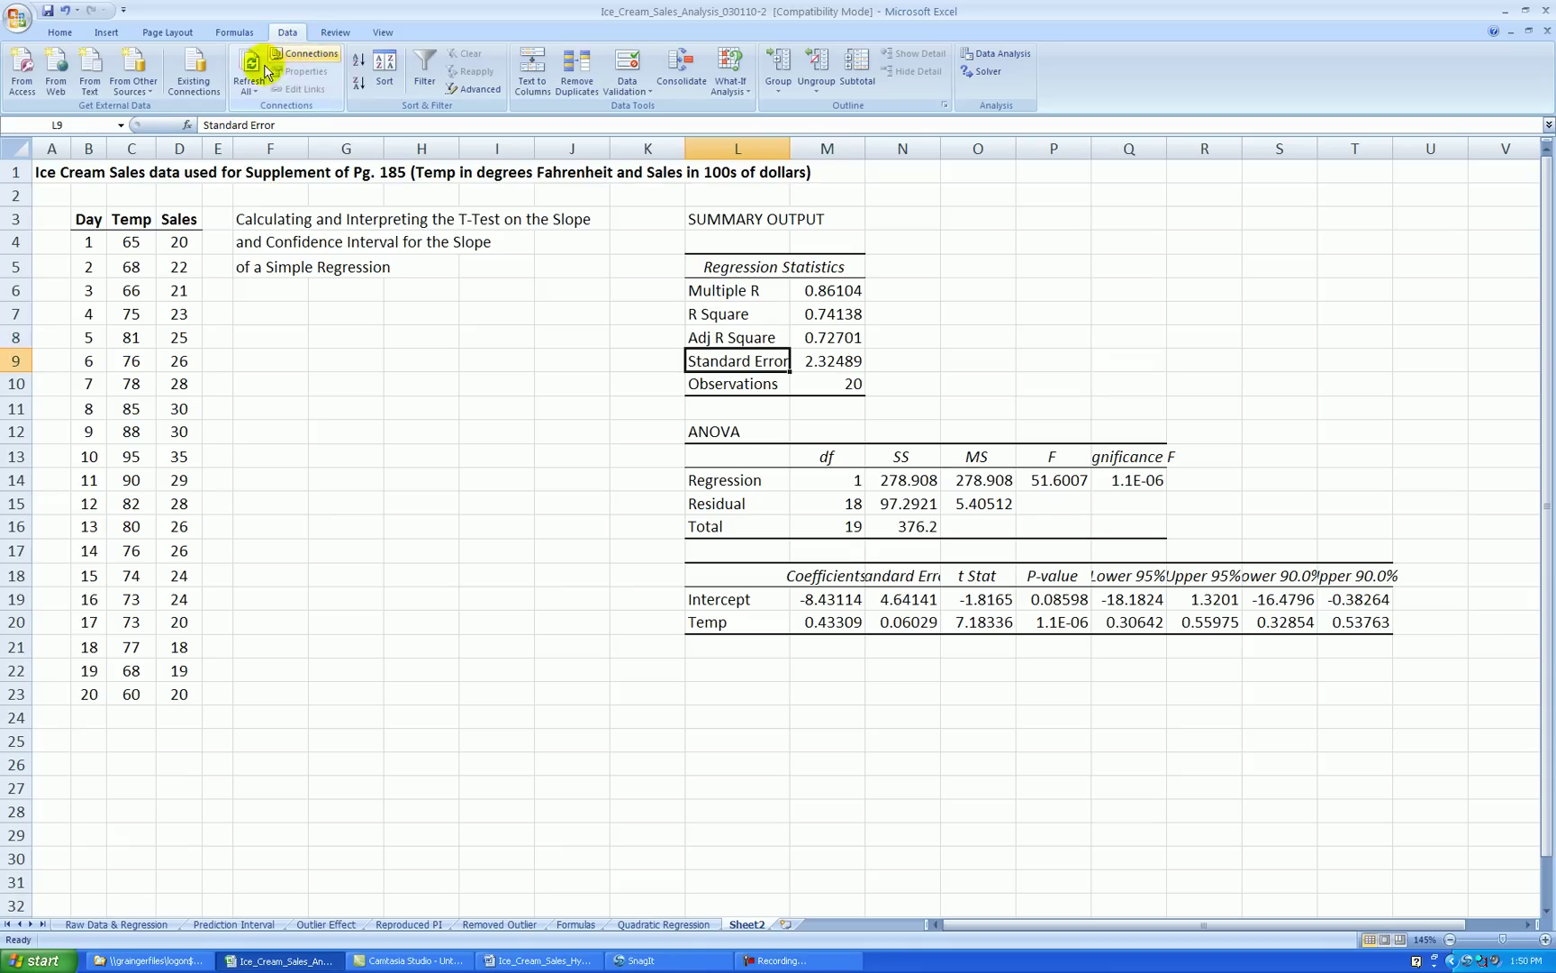
pyautogui.click(245, 125)
pyautogui.press('BackSpace')
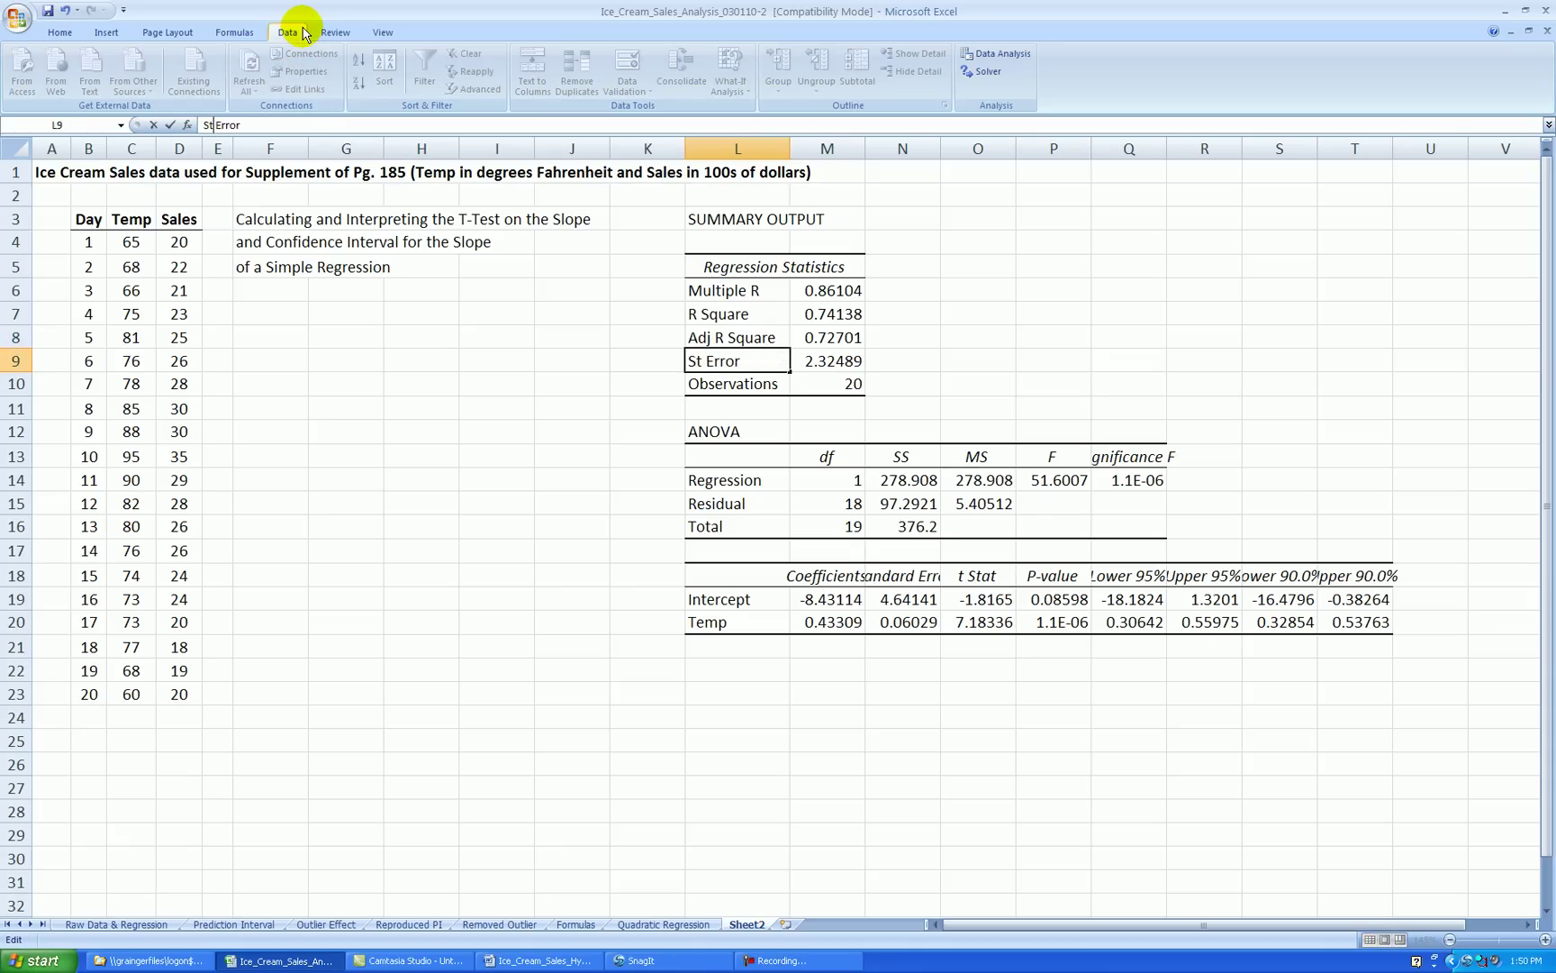
pyautogui.press('Return')
# Step: Rename the headings to 'Sign. F', 'Coeffs' and 'St Error'
pyautogui.click(1126, 455)
pyautogui.write('S')
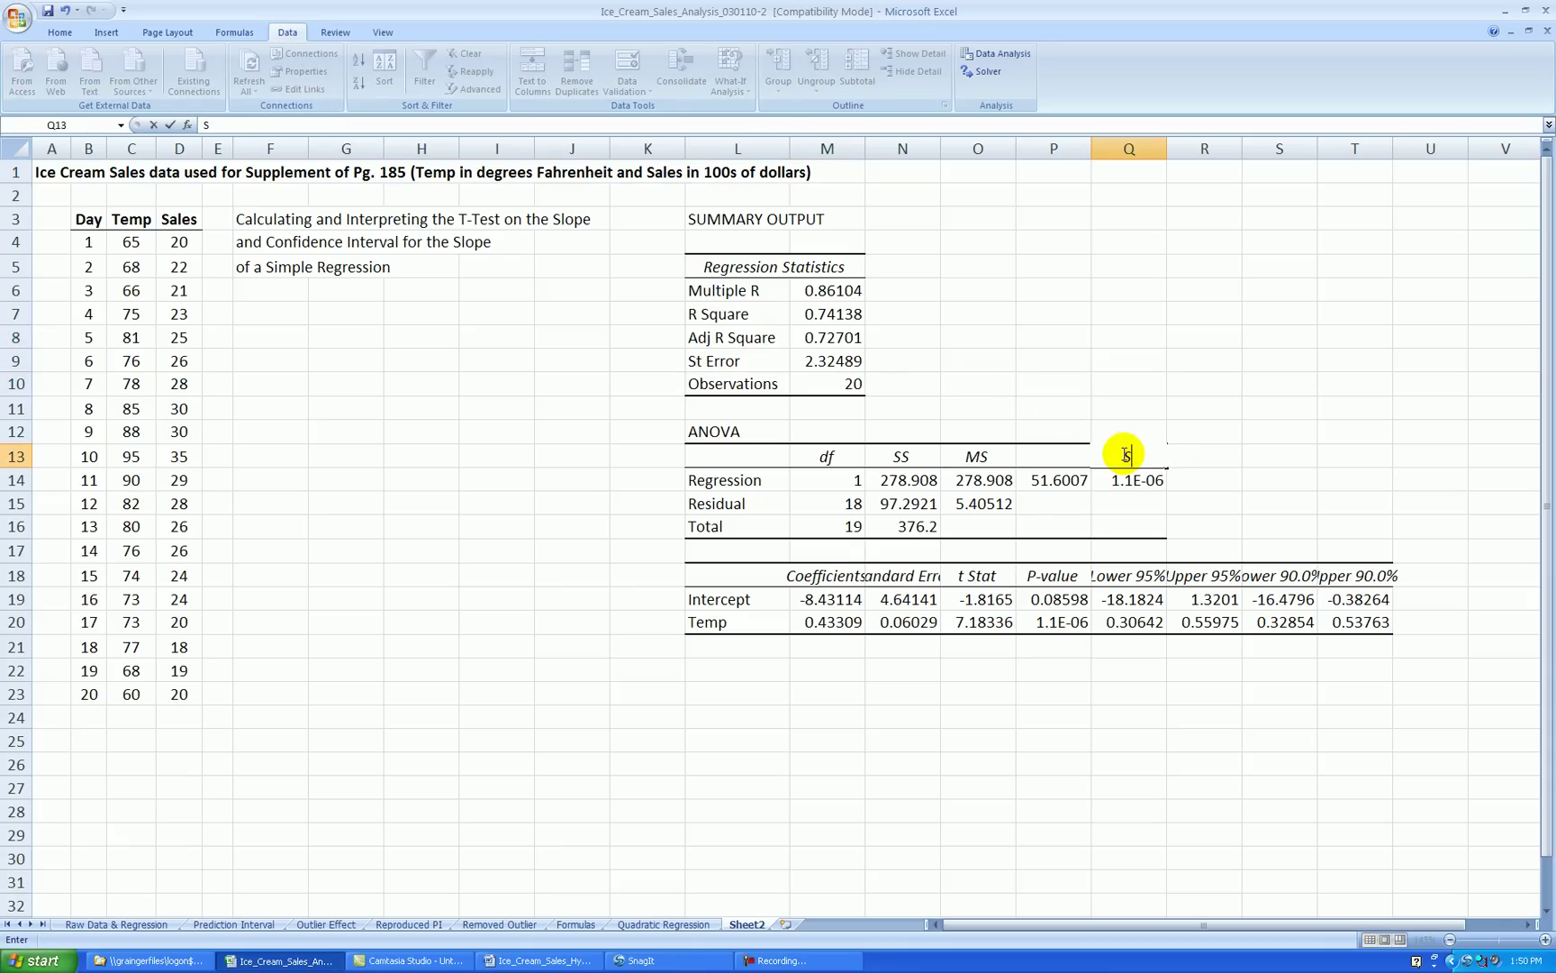
pyautogui.write('ign. F')
pyautogui.press('Return')
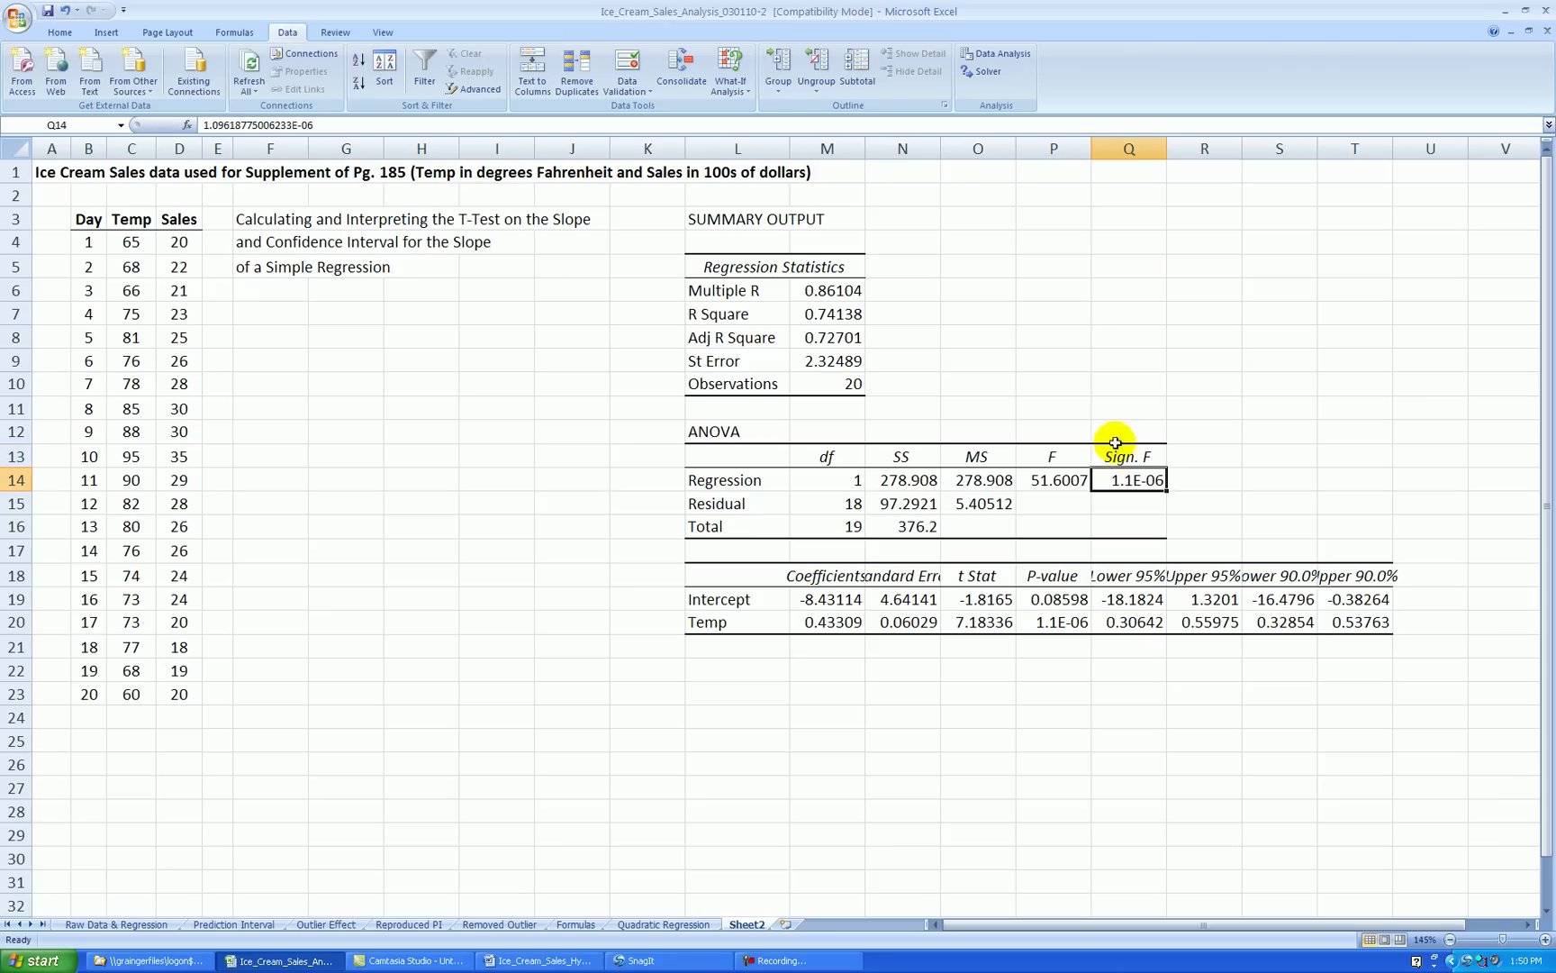
pyautogui.click(851, 574)
pyautogui.write('Coeff')
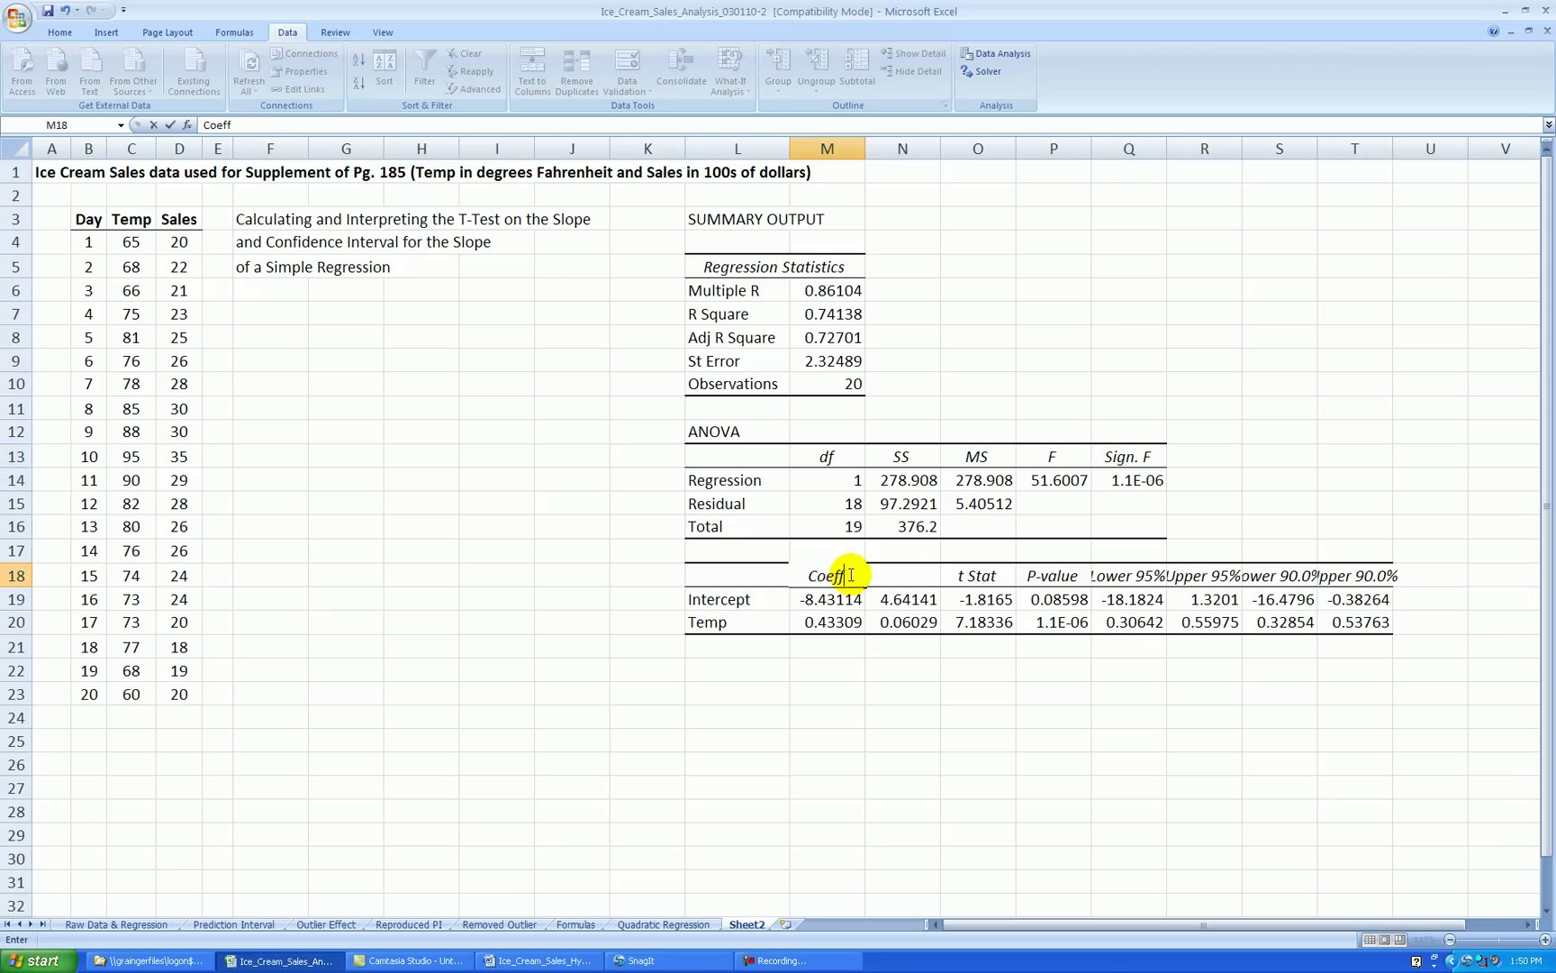
pyautogui.write('s')
pyautogui.press('Tab')
pyautogui.write('S')
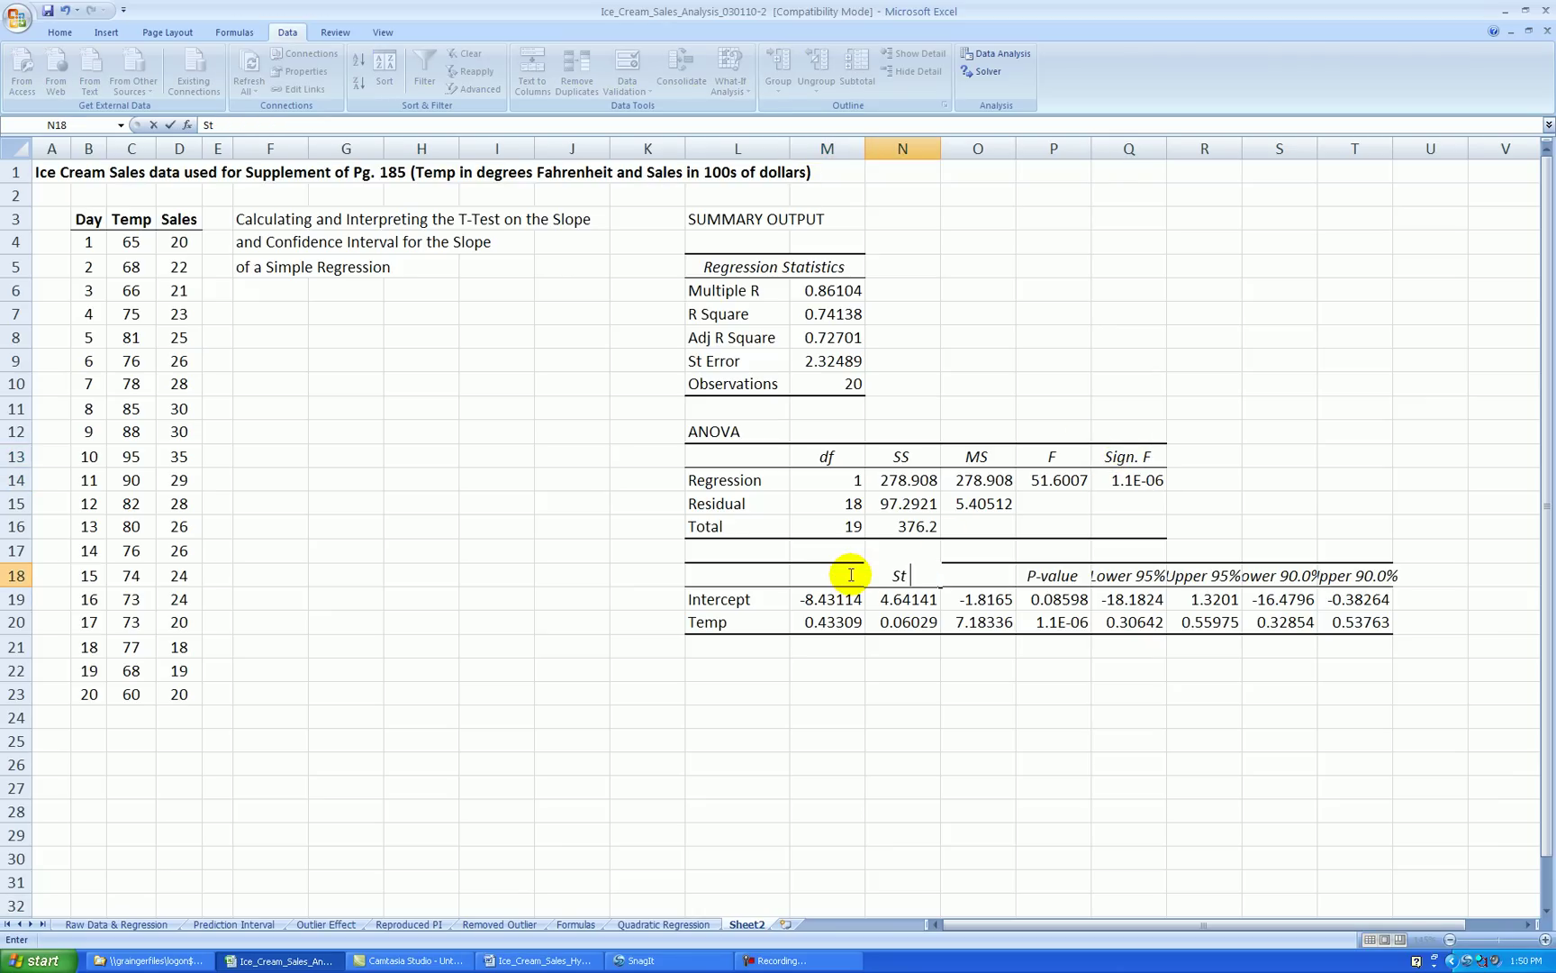
pyautogui.write('t Error')
pyautogui.press('Return')
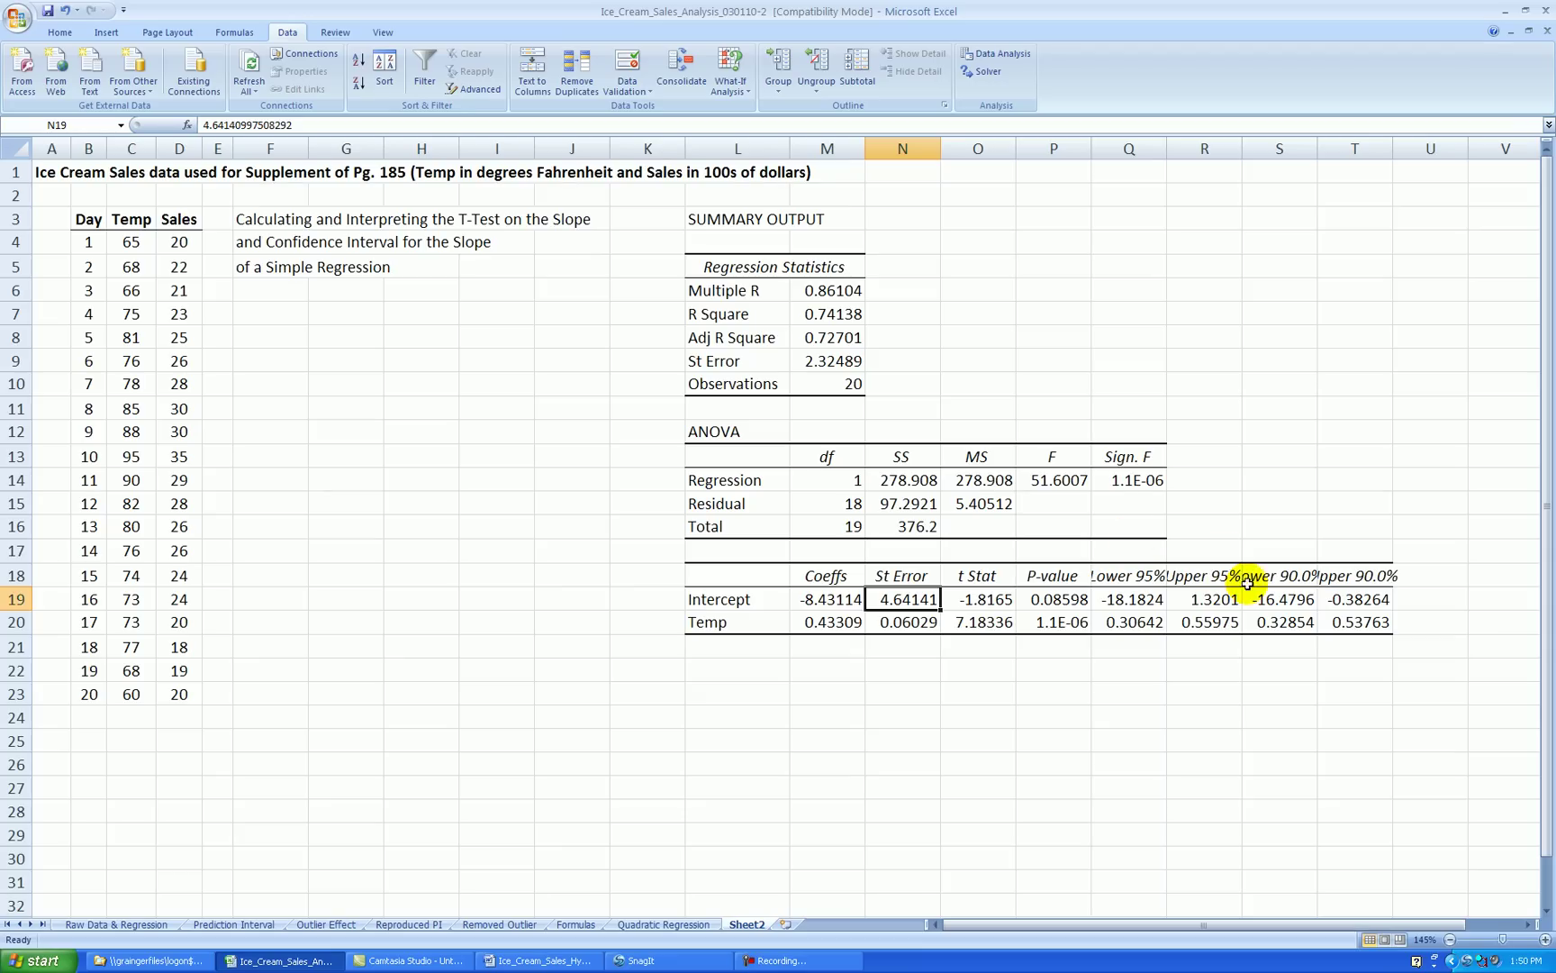
# Step: Shorten the confidence headings to 'Lower 90%' and 'Upper 90%'
pyautogui.click(1283, 578)
pyautogui.click(262, 125)
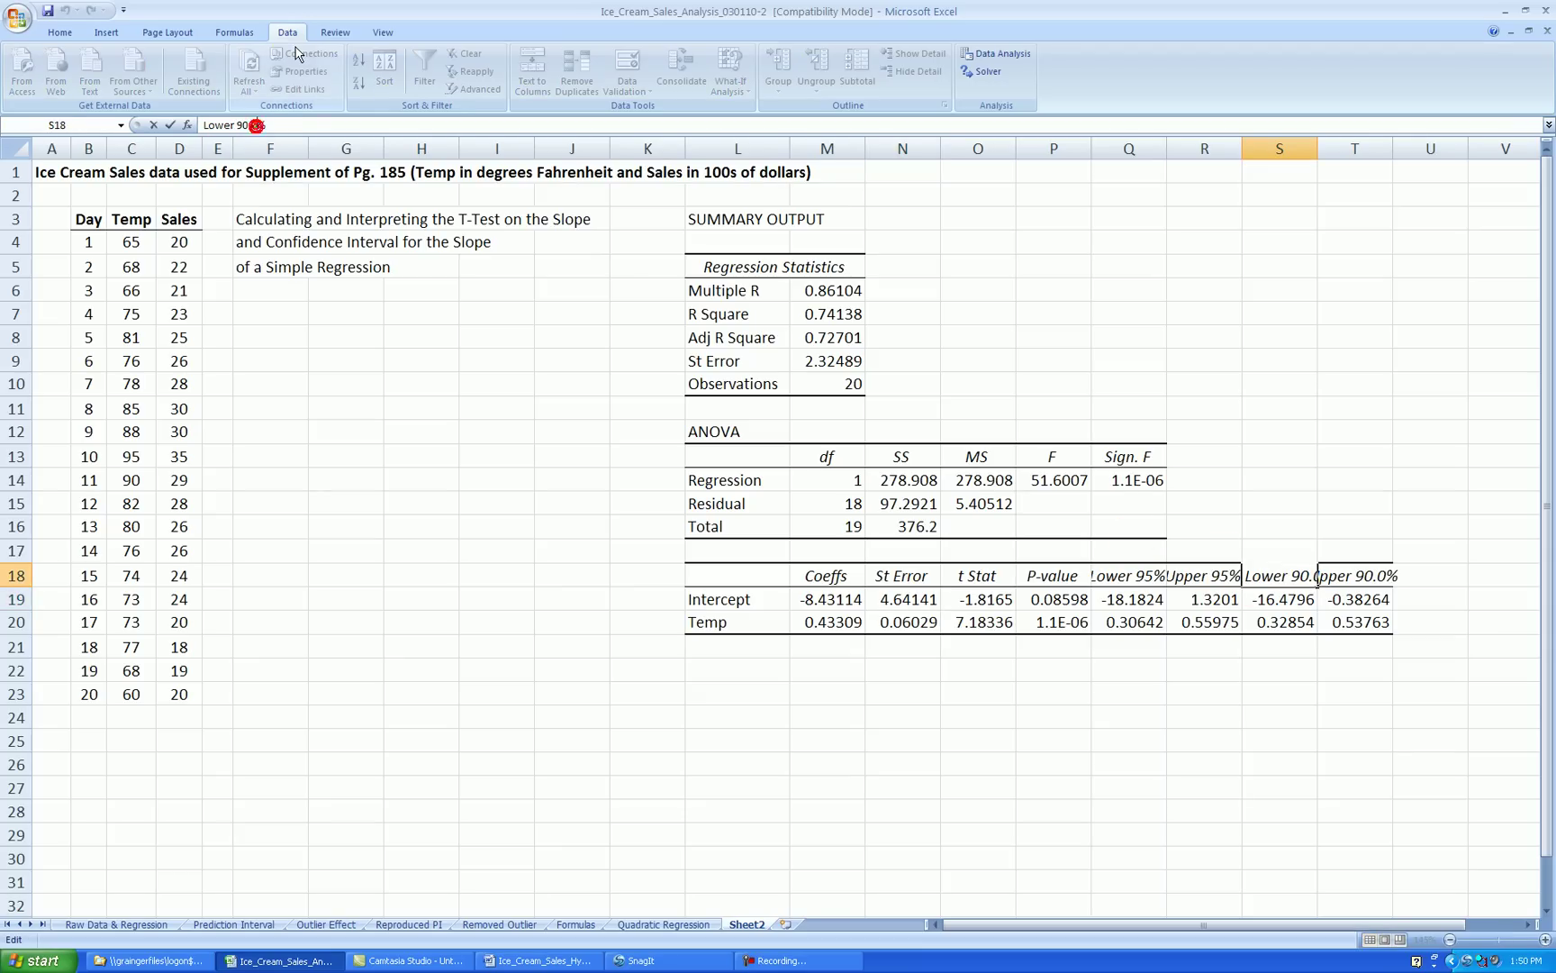
pyautogui.press('BackSpace')
pyautogui.press('Return')
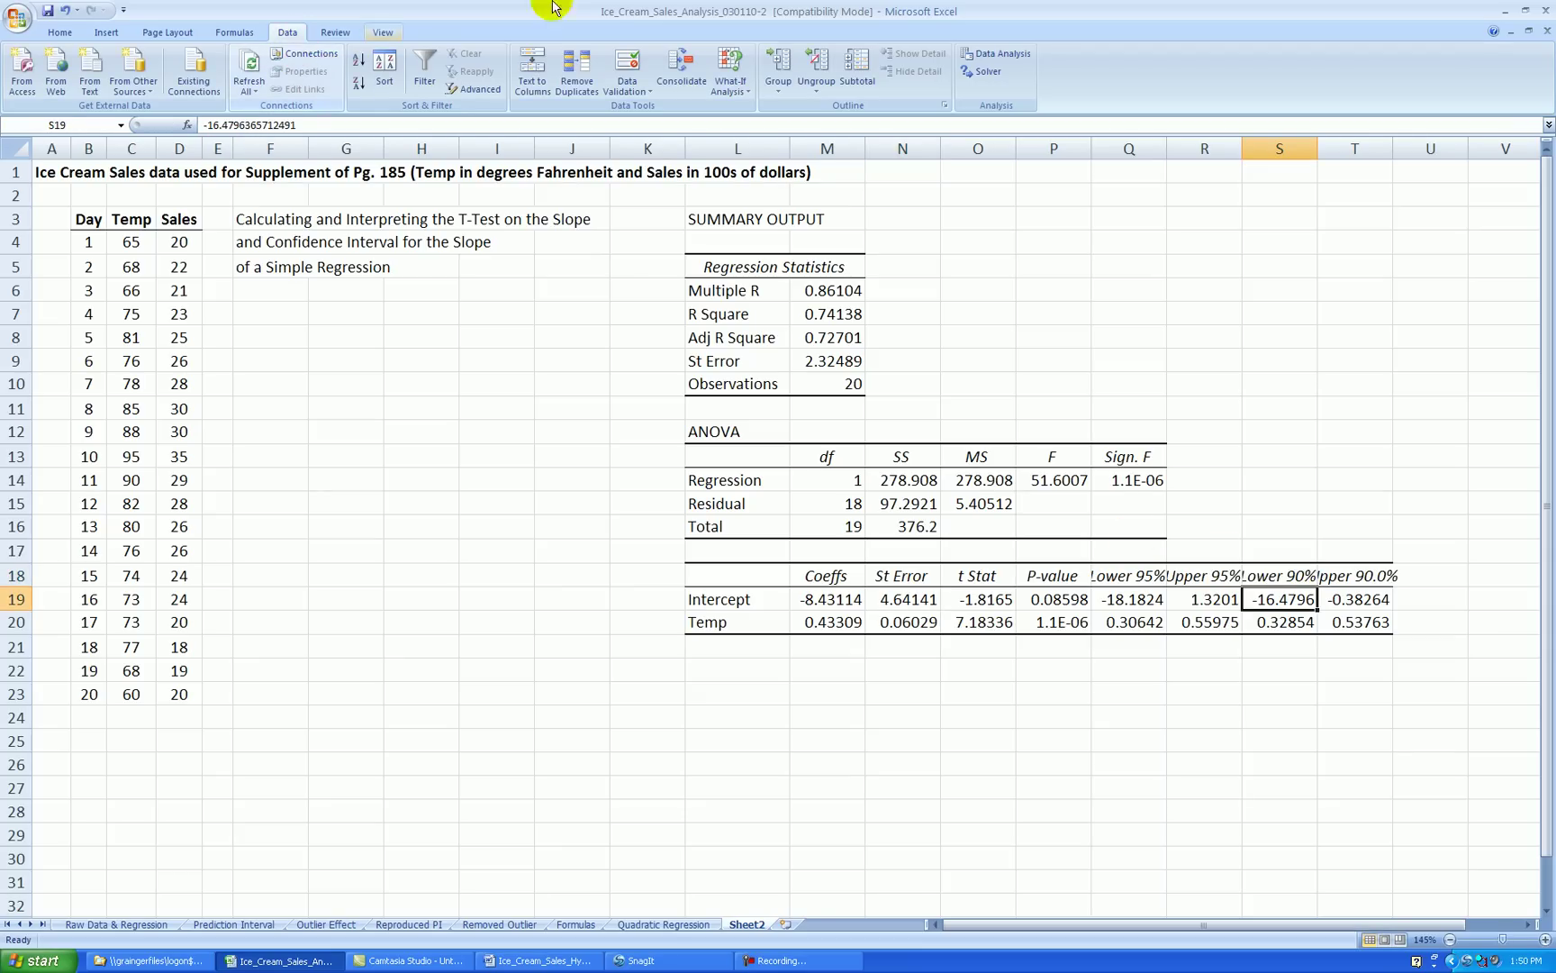
pyautogui.click(1365, 573)
pyautogui.click(257, 125)
pyautogui.press('Return')
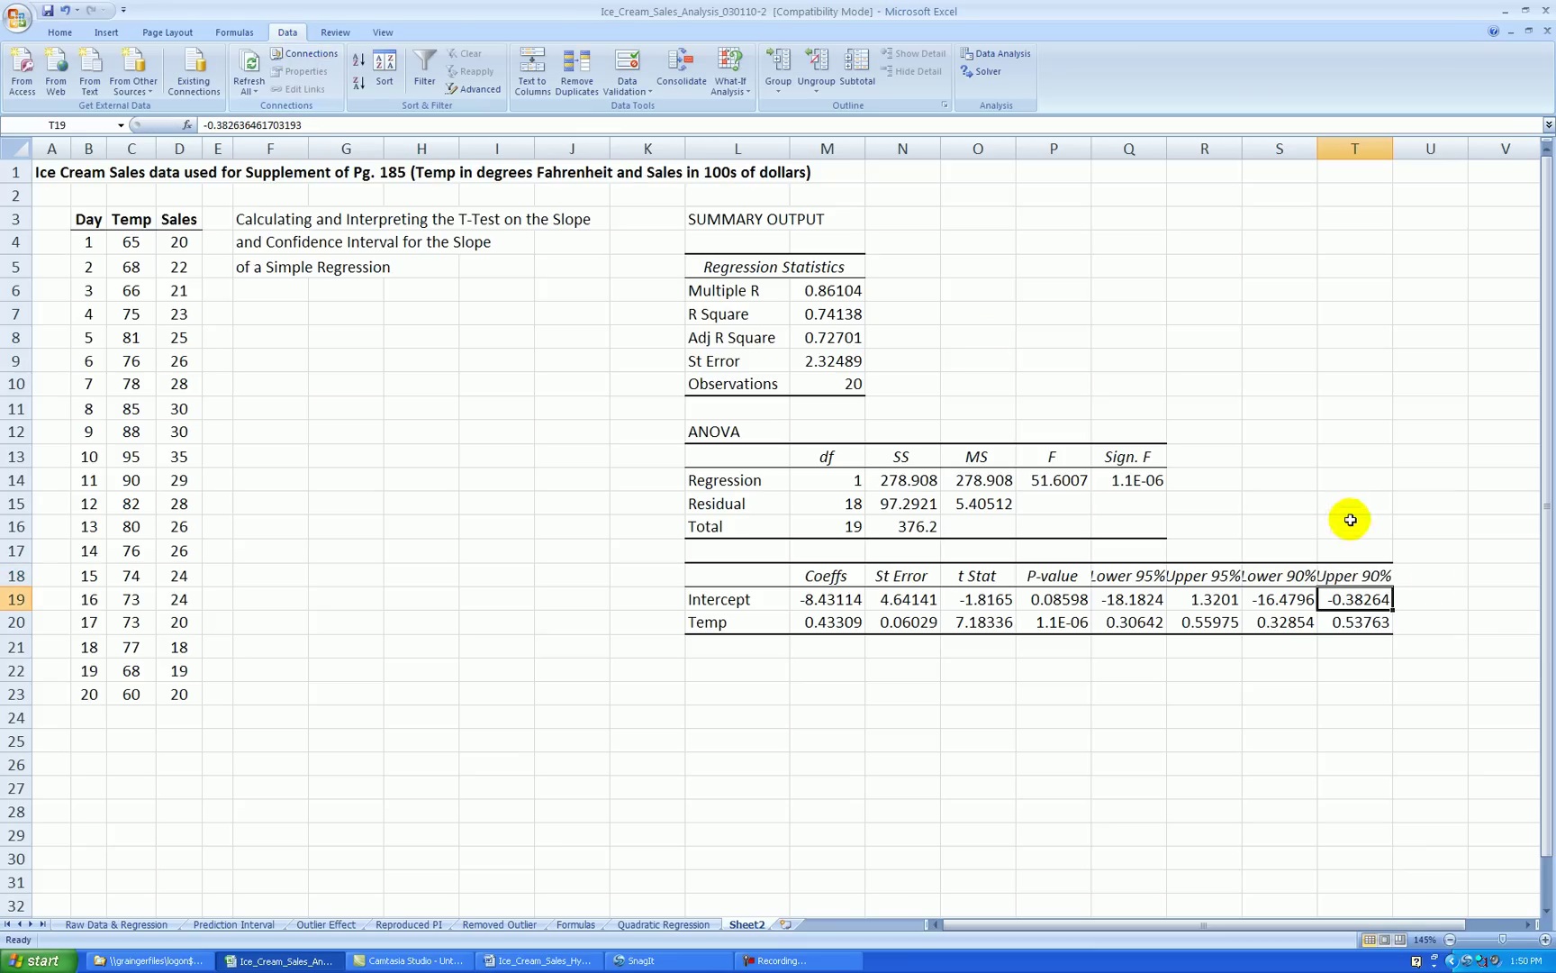
# Step: Format the regression statistics, ANOVA and coefficient values as numbers with three decimals
pyautogui.click(1277, 431)
pyautogui.moveTo(838, 290); pyautogui.dragTo(838, 359)
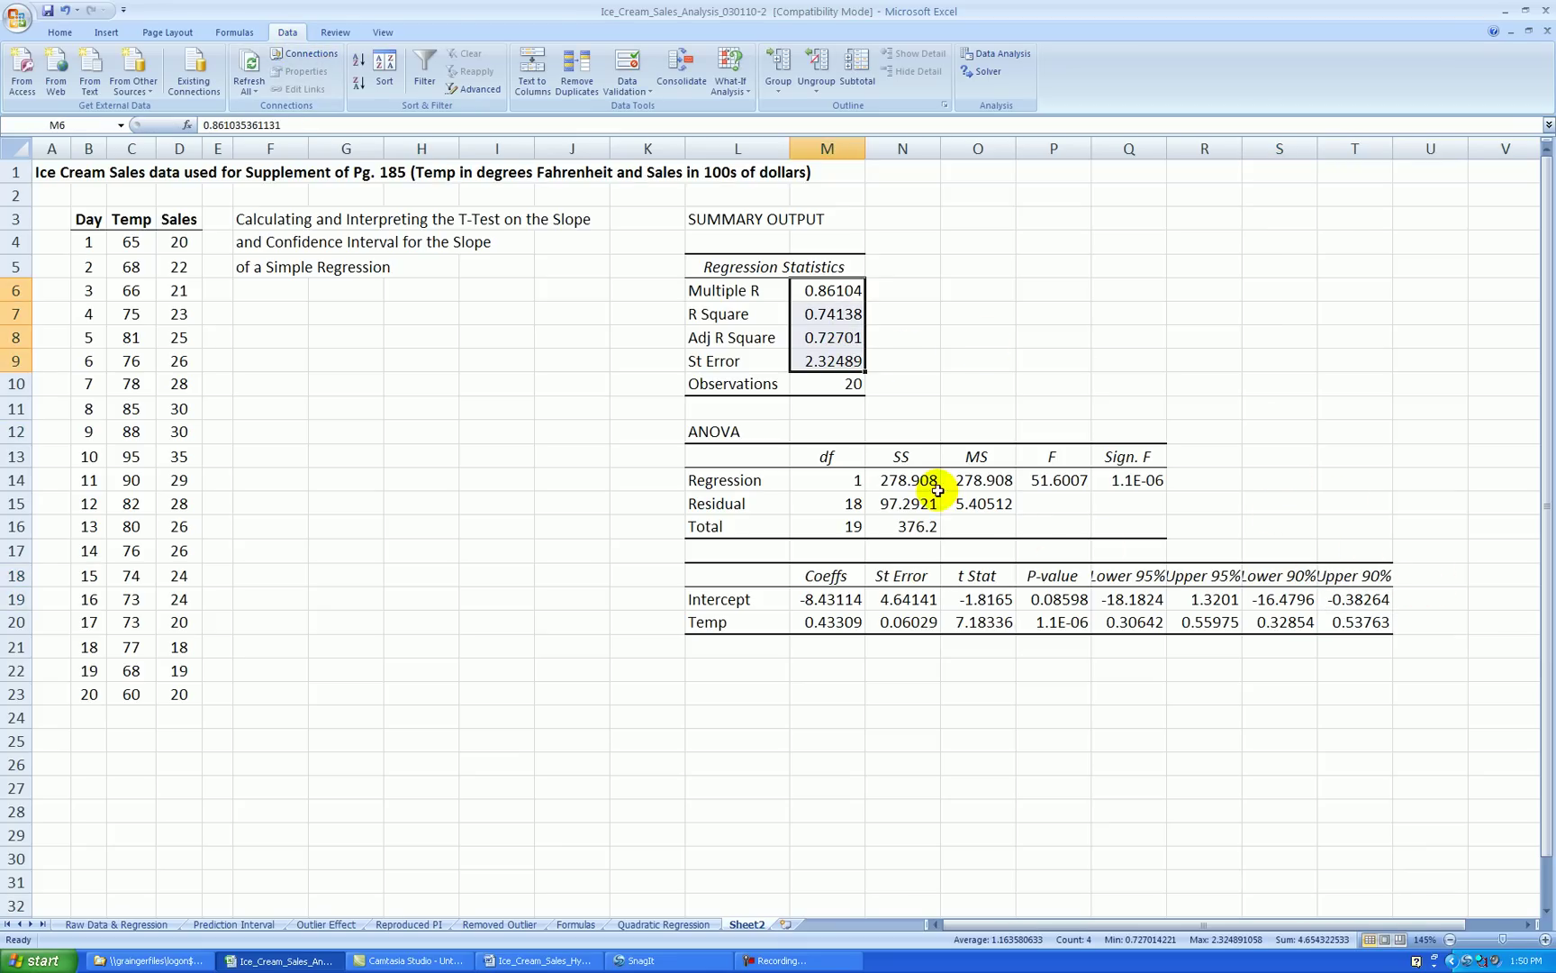
pyautogui.moveTo(921, 480); pyautogui.dragTo(1128, 524)
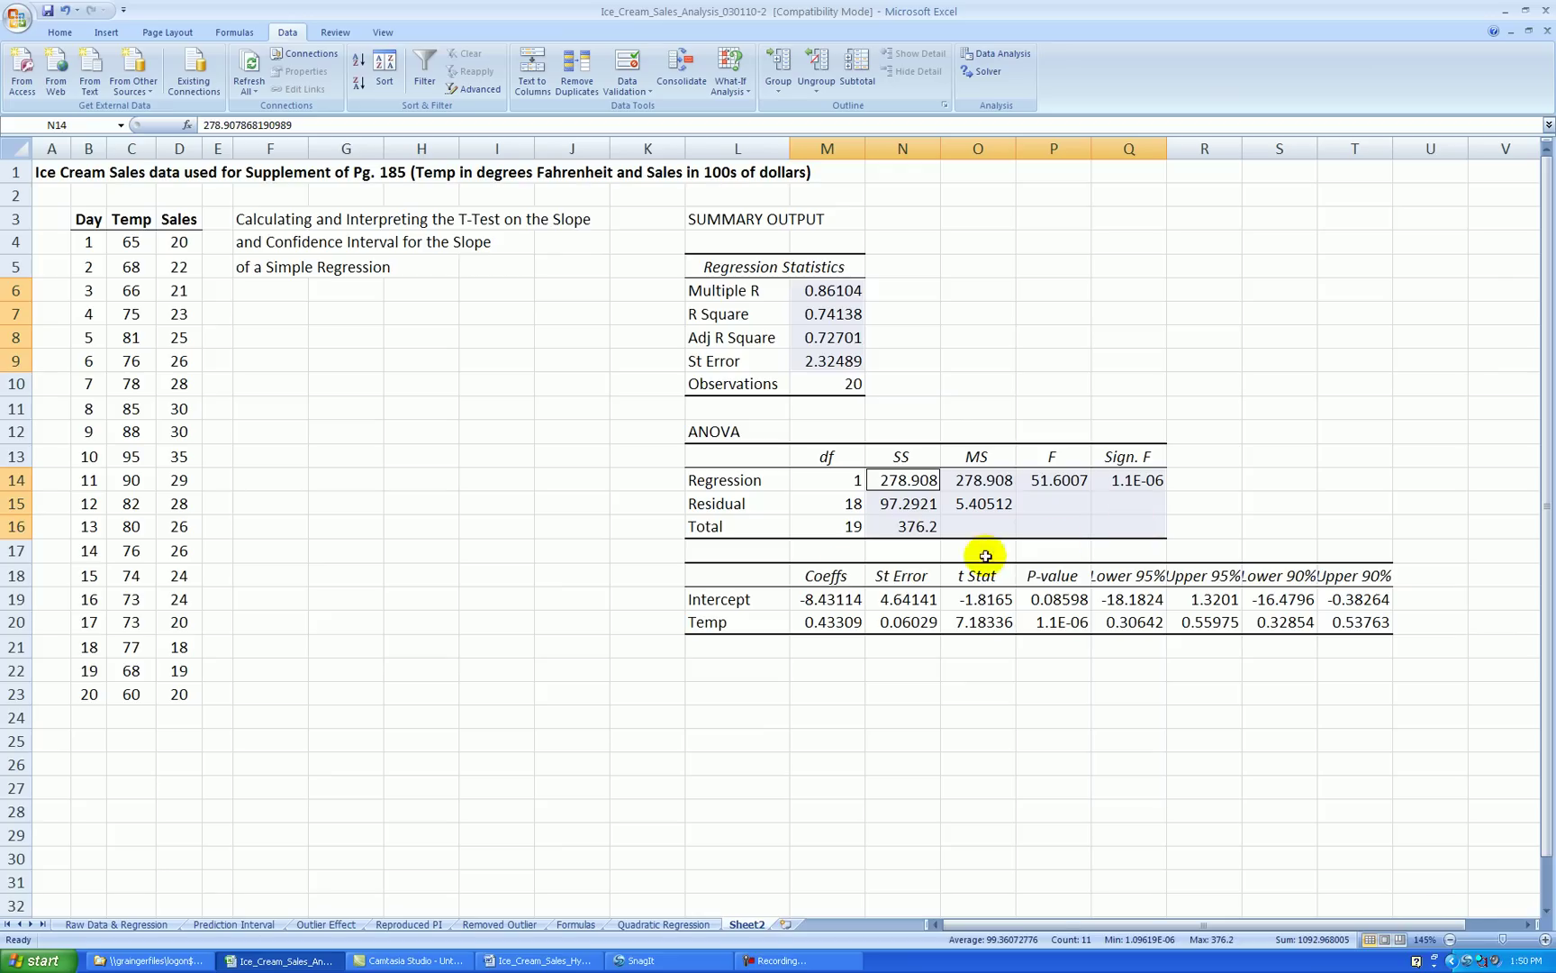
pyautogui.keyDown('ctrl'); pyautogui.click(833, 599); pyautogui.keyUp('ctrl')
pyautogui.moveTo(833, 599); pyautogui.dragTo(1355, 621)
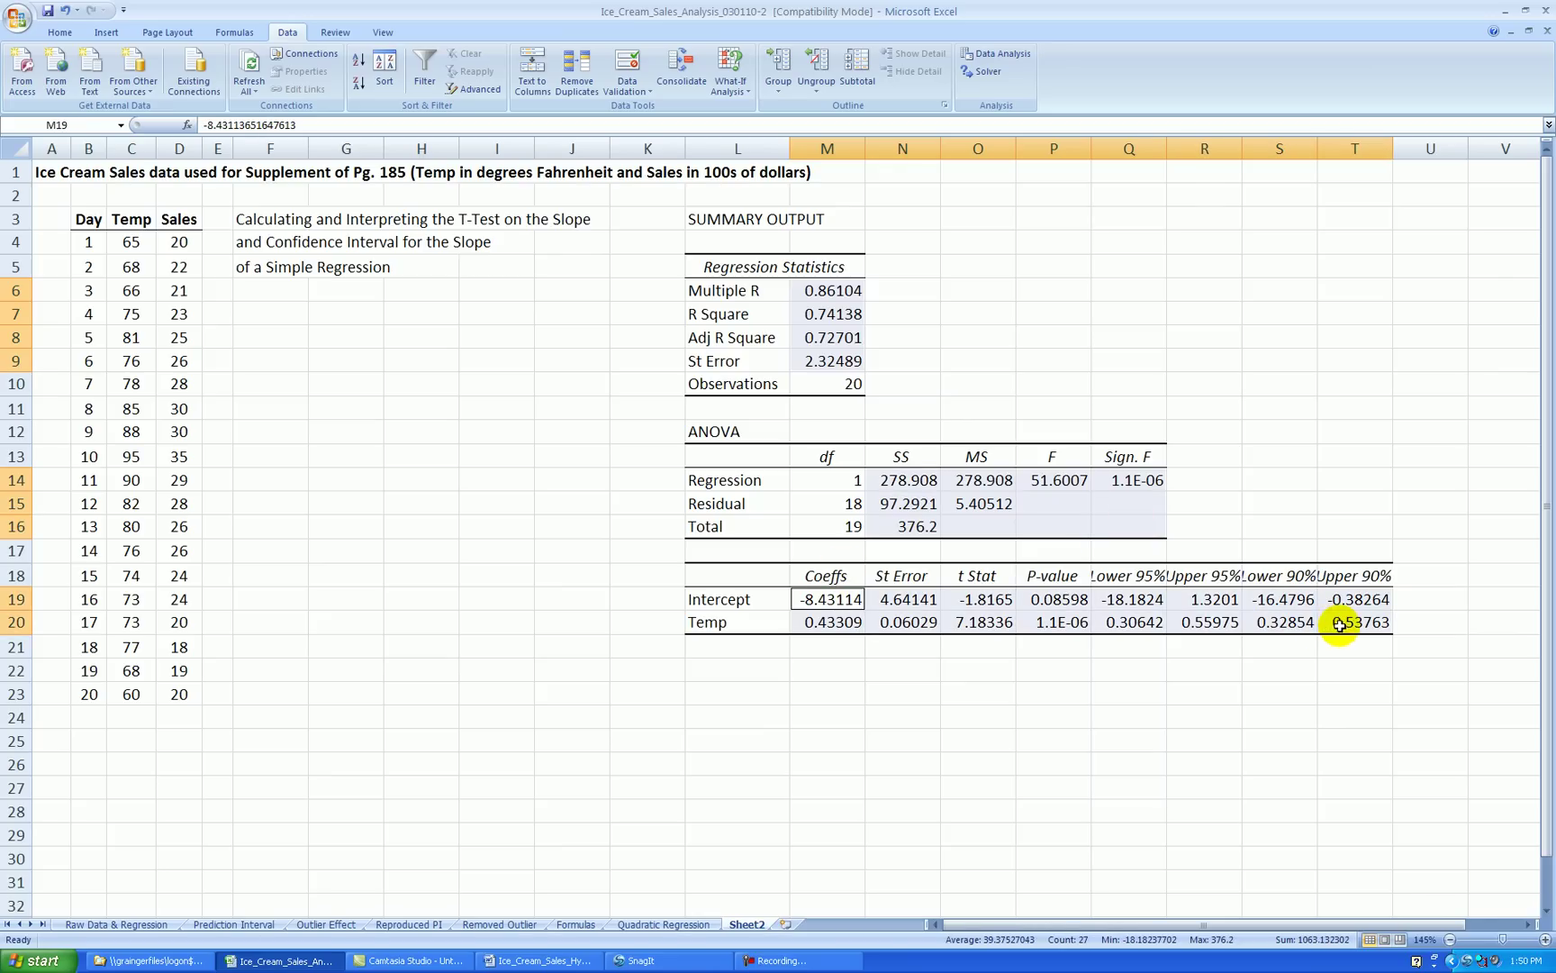
pyautogui.click(61, 32)
pyautogui.click(594, 83)
pyautogui.click(594, 86)
pyautogui.click(1065, 316)
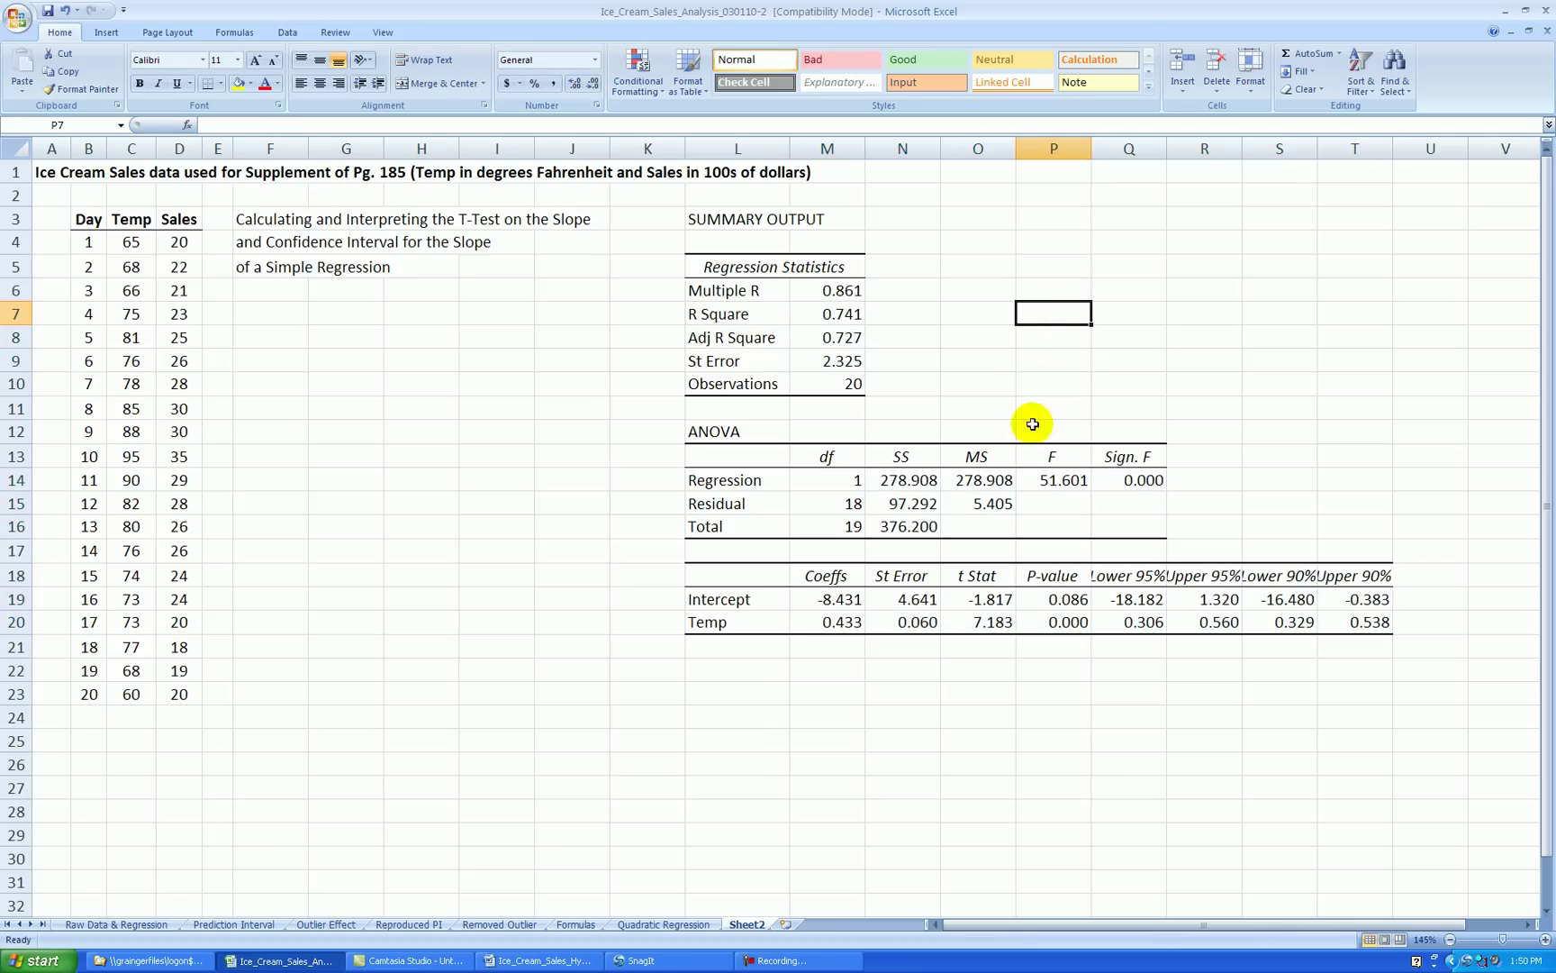
# Step: Check the df and Observations cells, then AutoFit columns M through T
pyautogui.moveTo(855, 480); pyautogui.dragTo(854, 524)
pyautogui.click(856, 391)
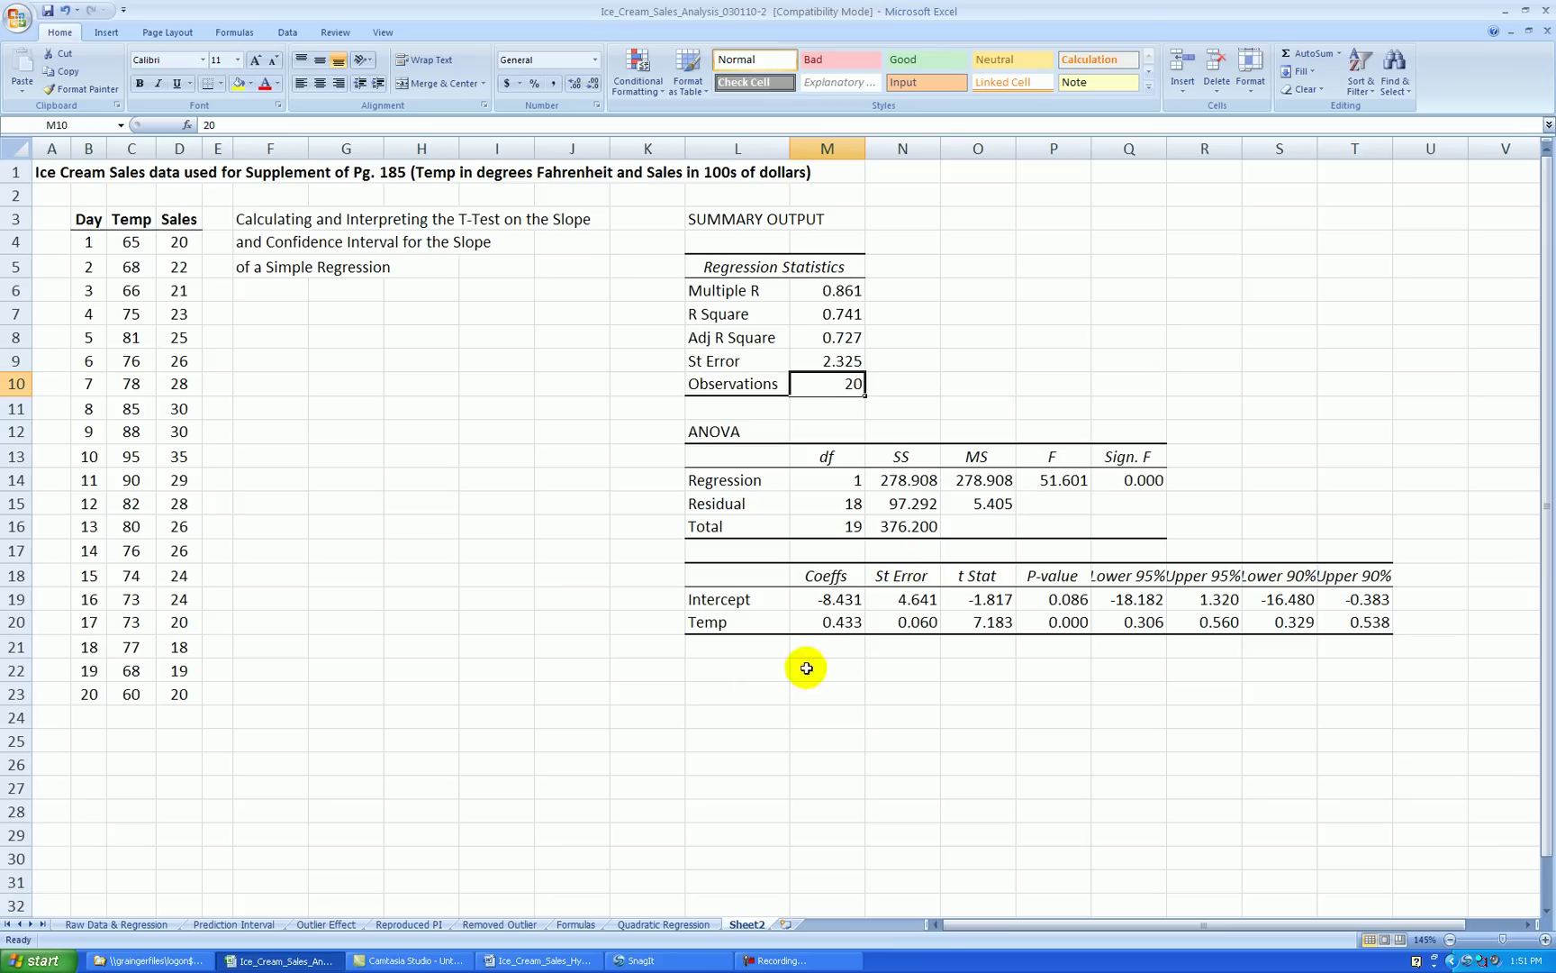
pyautogui.moveTo(827, 148); pyautogui.dragTo(1335, 149)
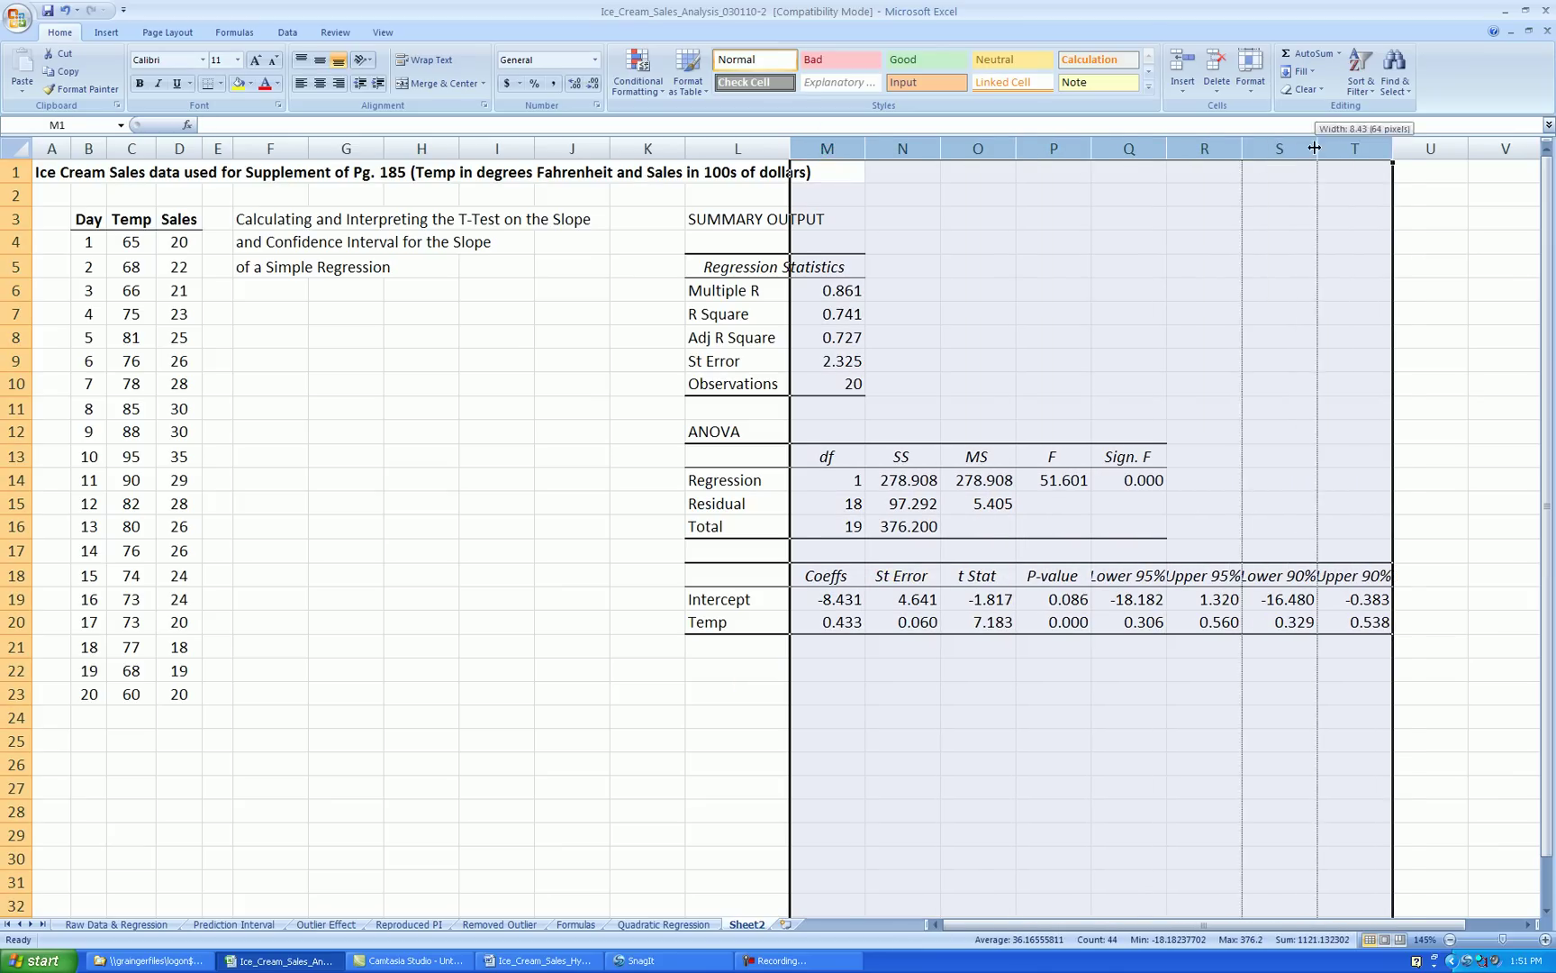
pyautogui.doubleClick(1316, 149)
pyautogui.click(1141, 712)
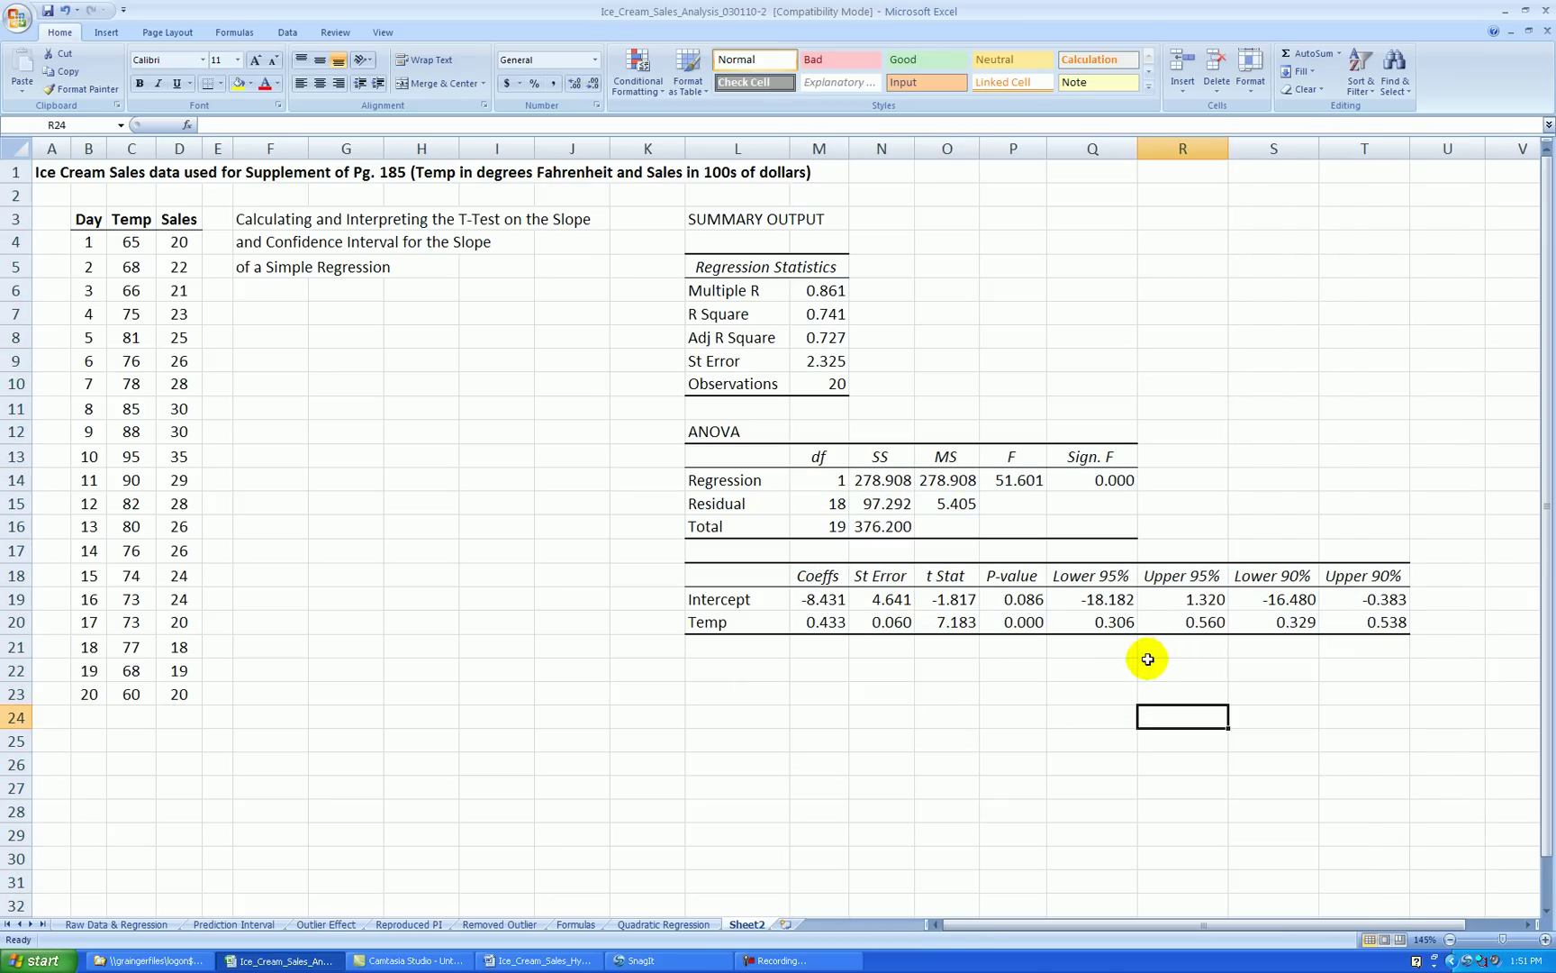
pyautogui.click(764, 665)
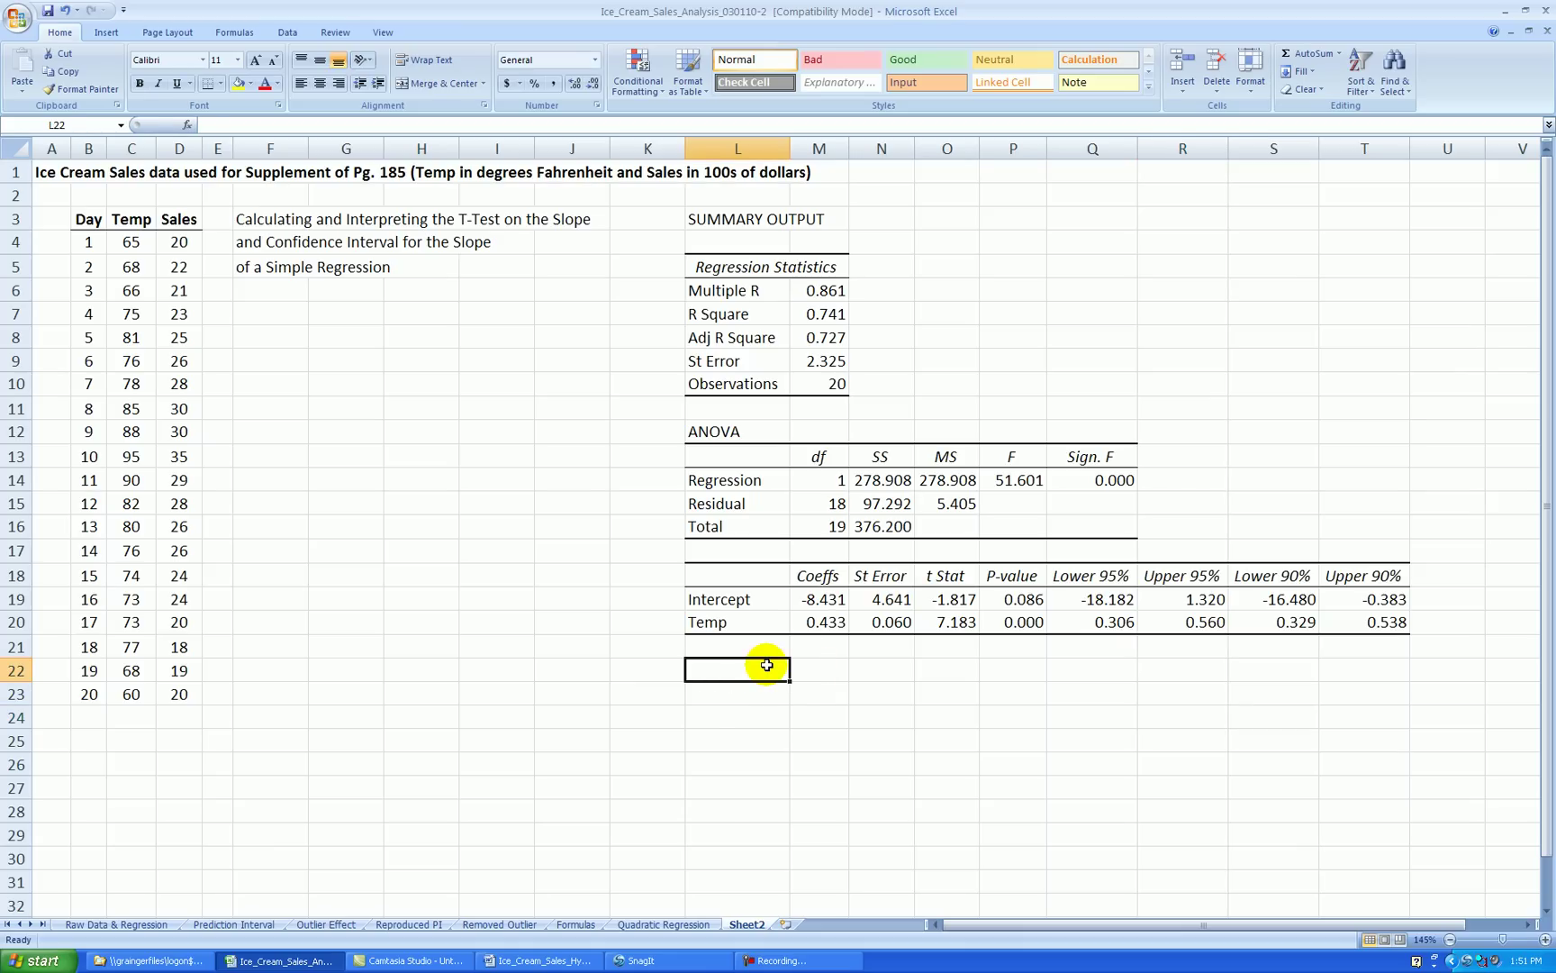
# Step: Enter 'Sales-hat = -8.431 + 0.433*Temp' in L22 and make it bold
pyautogui.write('Sales-hat = -8.431 + 0.433*')
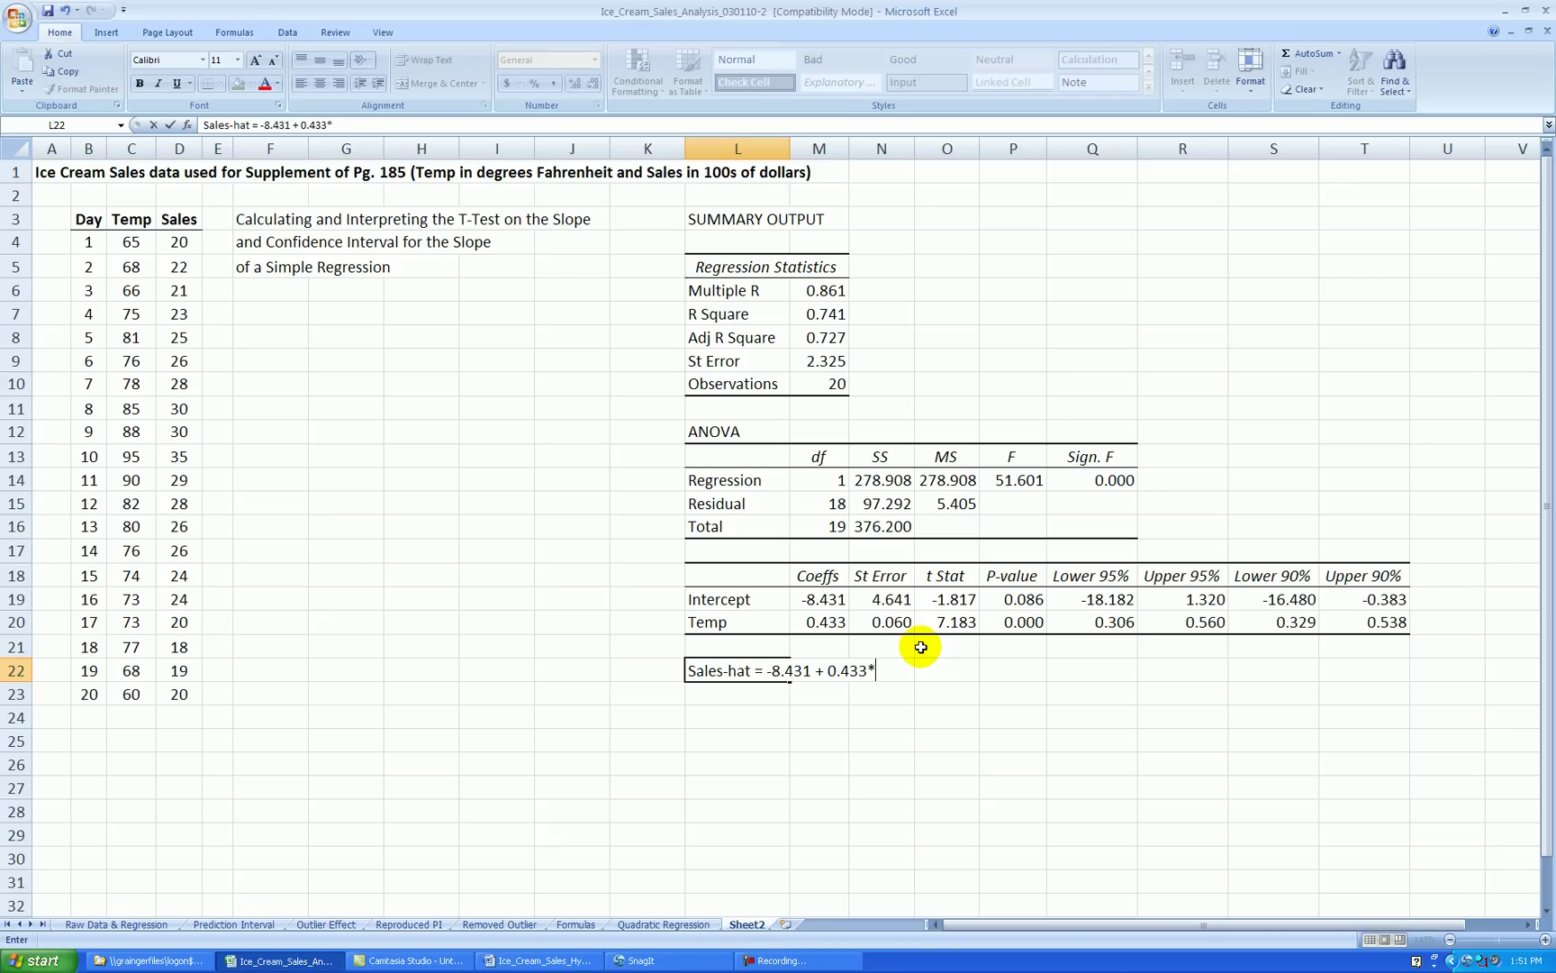
pyautogui.write('p')
pyautogui.press('Return')
pyautogui.click(774, 670)
pyautogui.click(139, 83)
pyautogui.click(1055, 671)
pyautogui.scroll(-3, 851, 497)
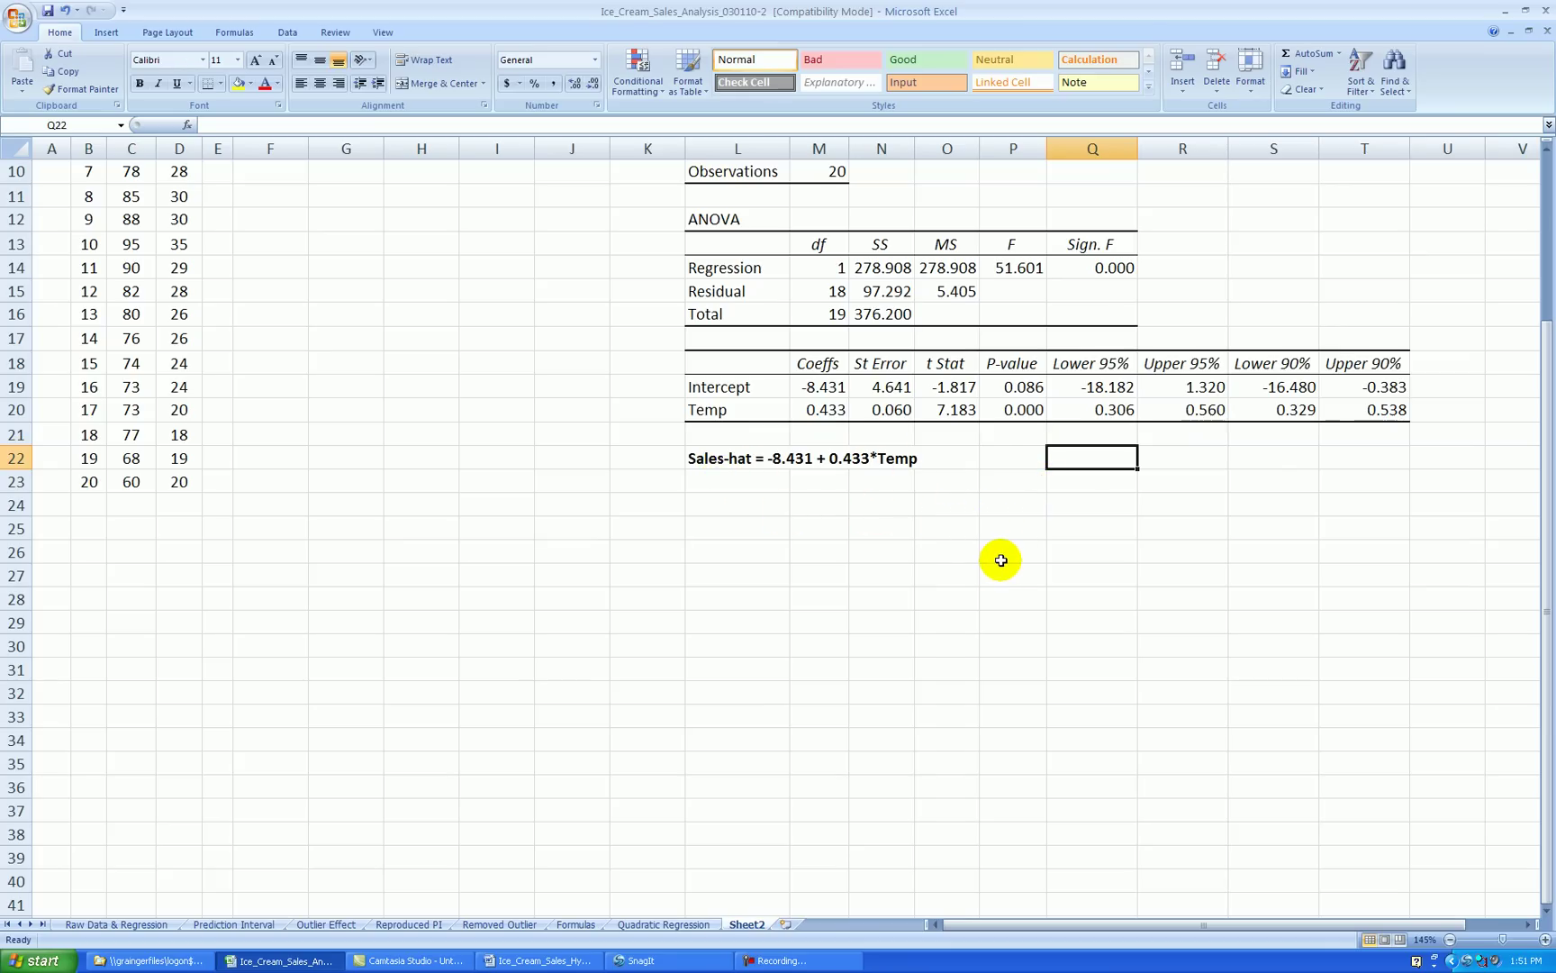
pyautogui.scroll(3, 991, 556)
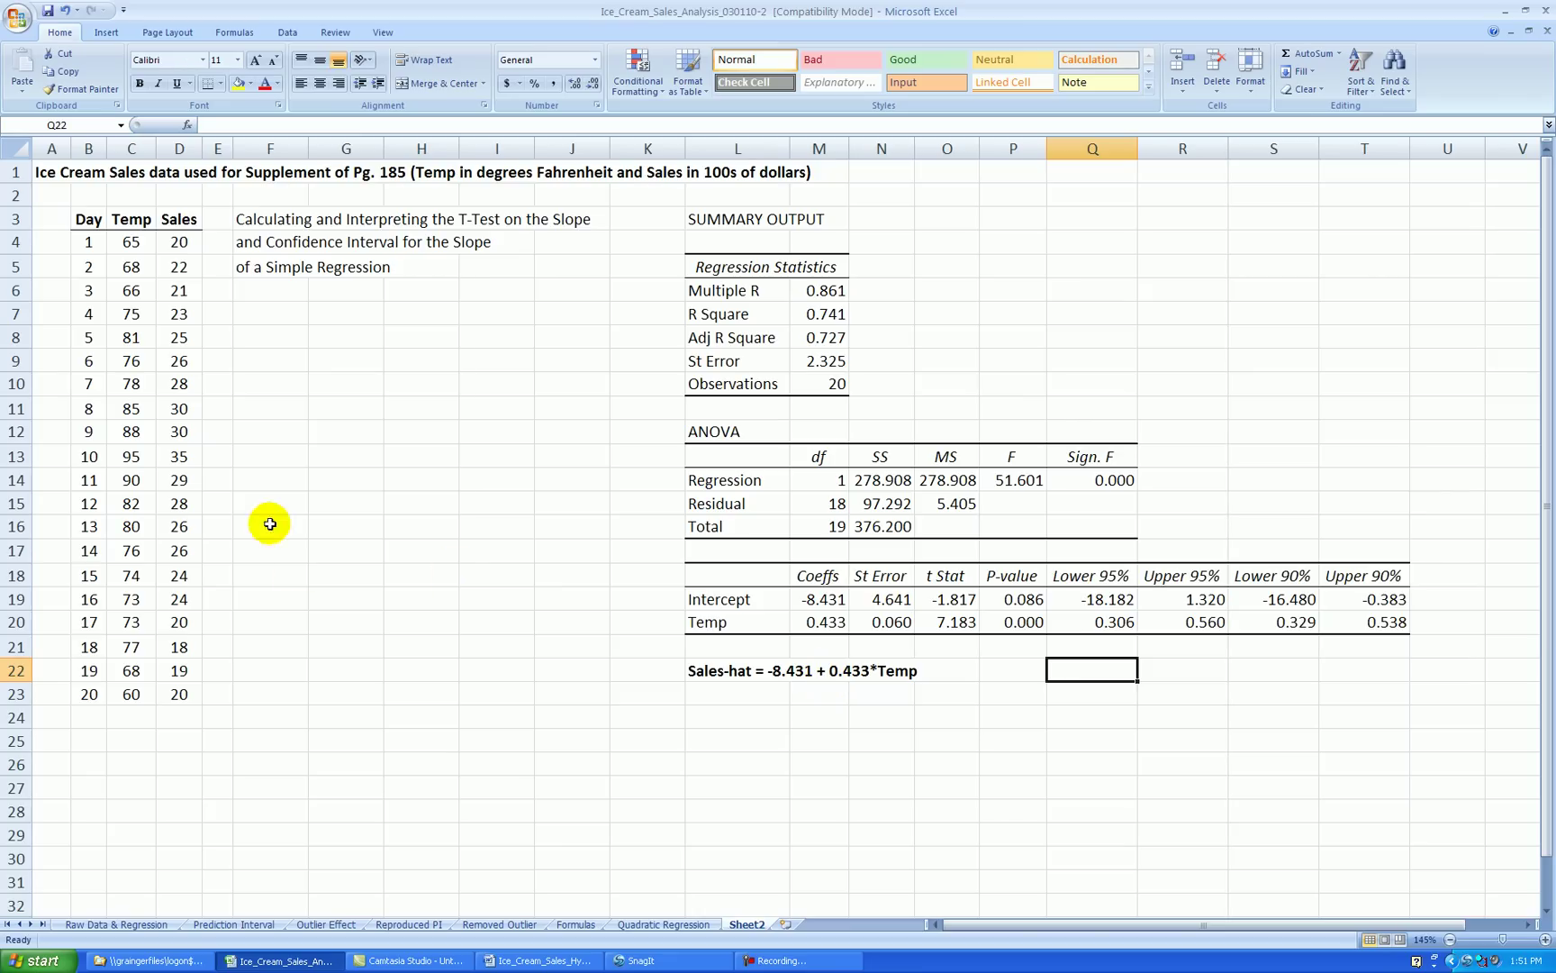
pyautogui.moveTo(131, 241); pyautogui.dragTo(131, 696)
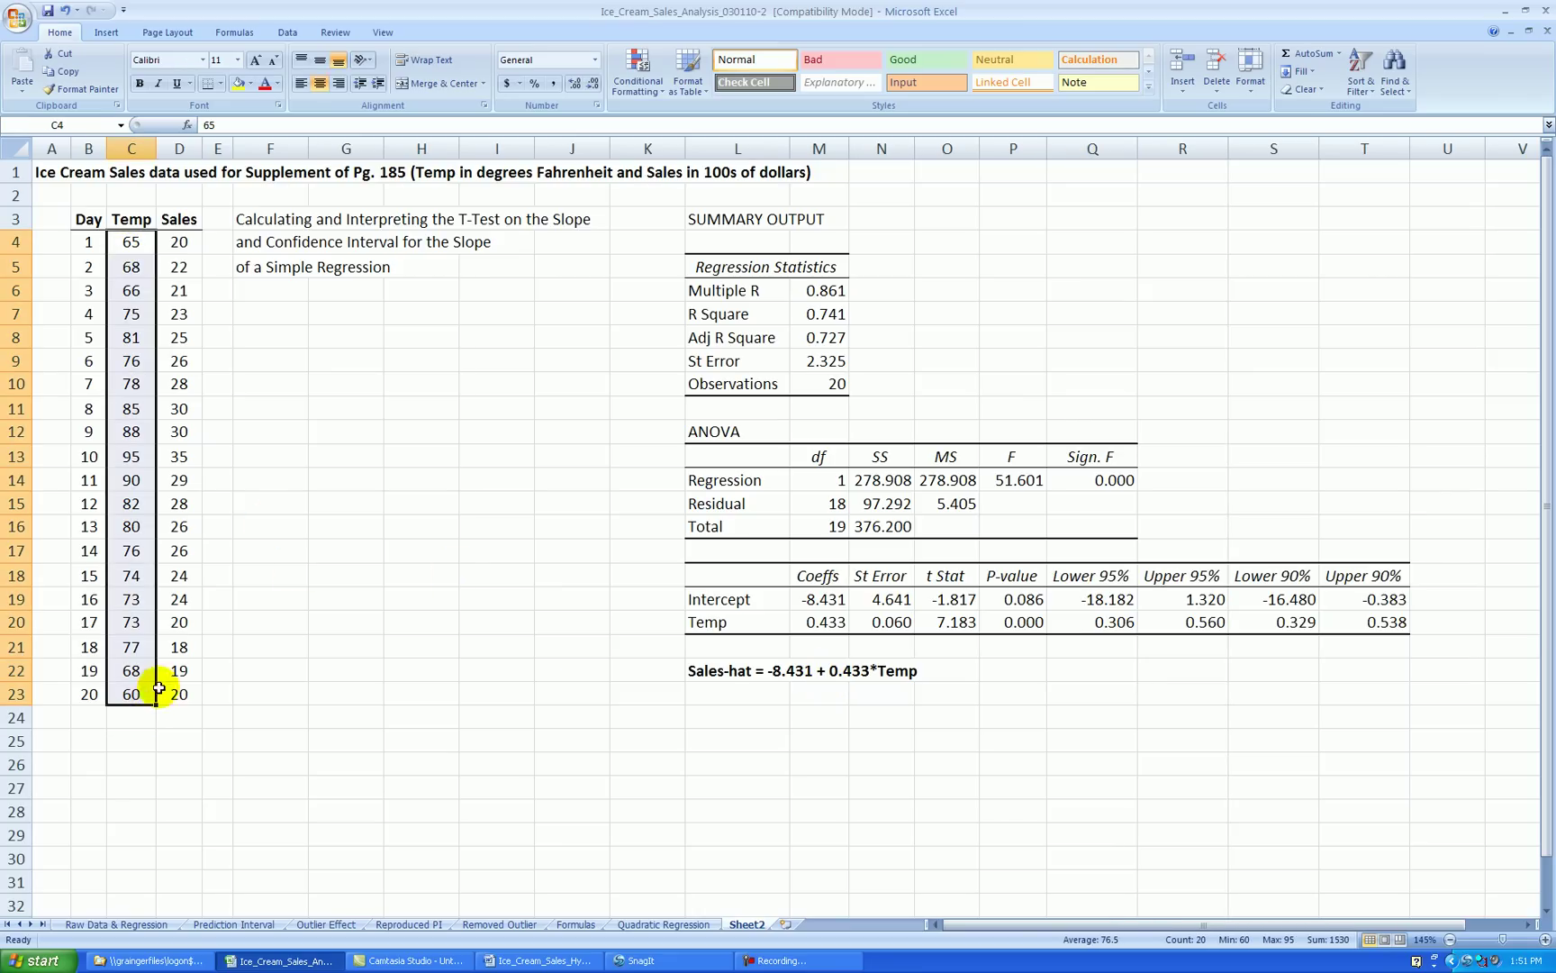
pyautogui.click(1012, 710)
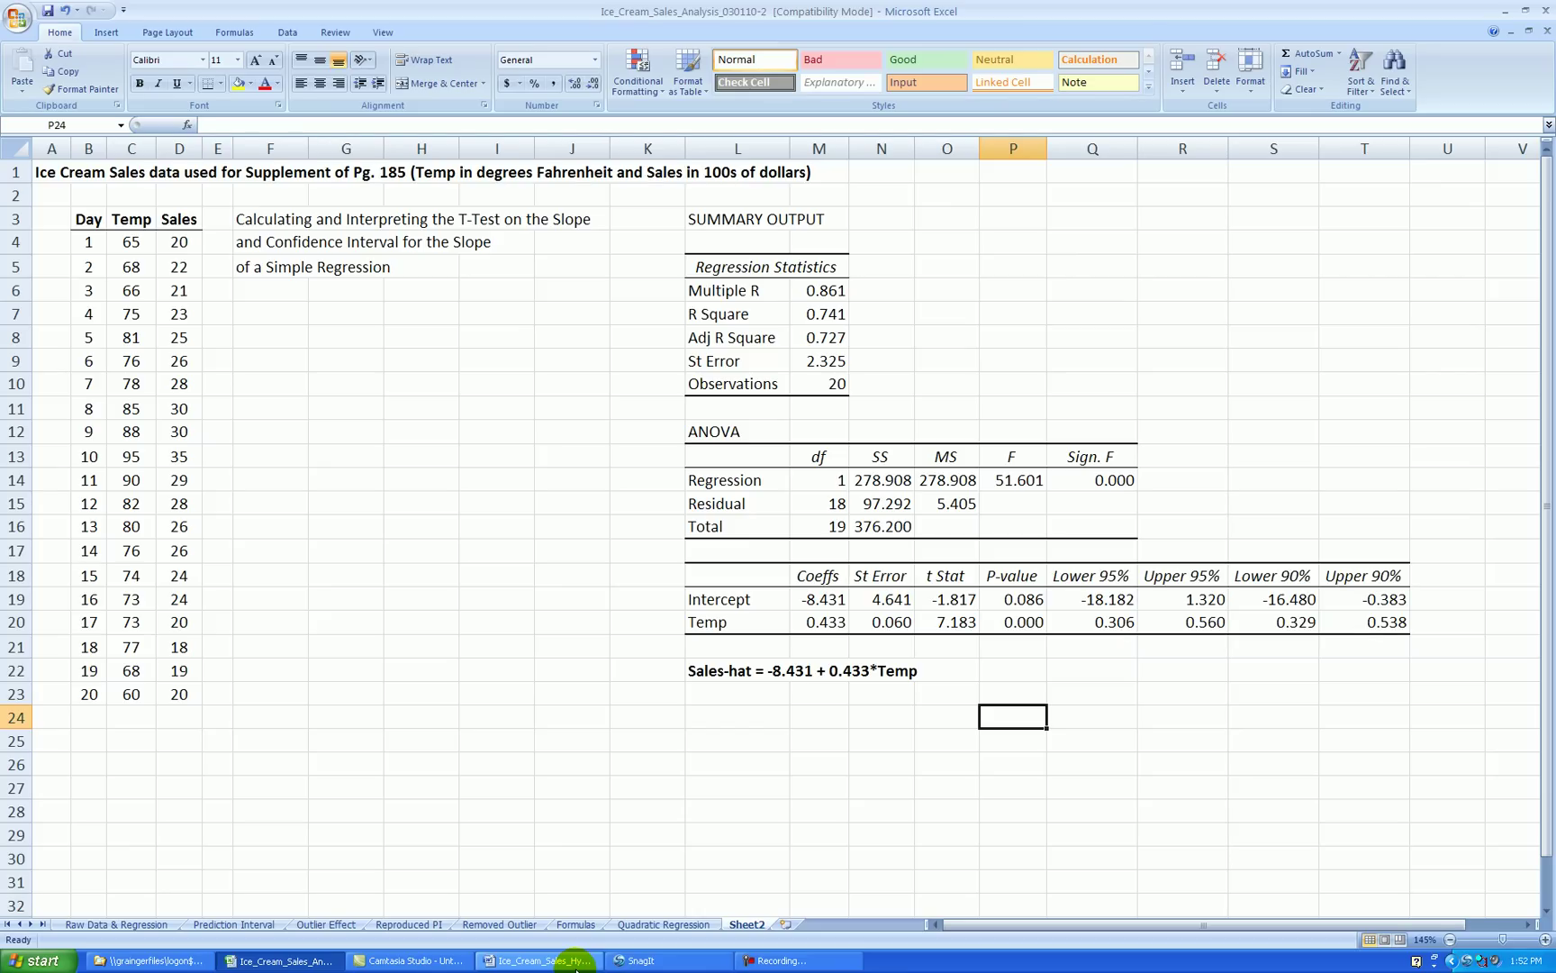
# Step: Copy the hypotheses H0: β1 = 0 vs. H1: β1 ≠ 0 at α = 0.05 from Word into F7
pyautogui.click(579, 962)
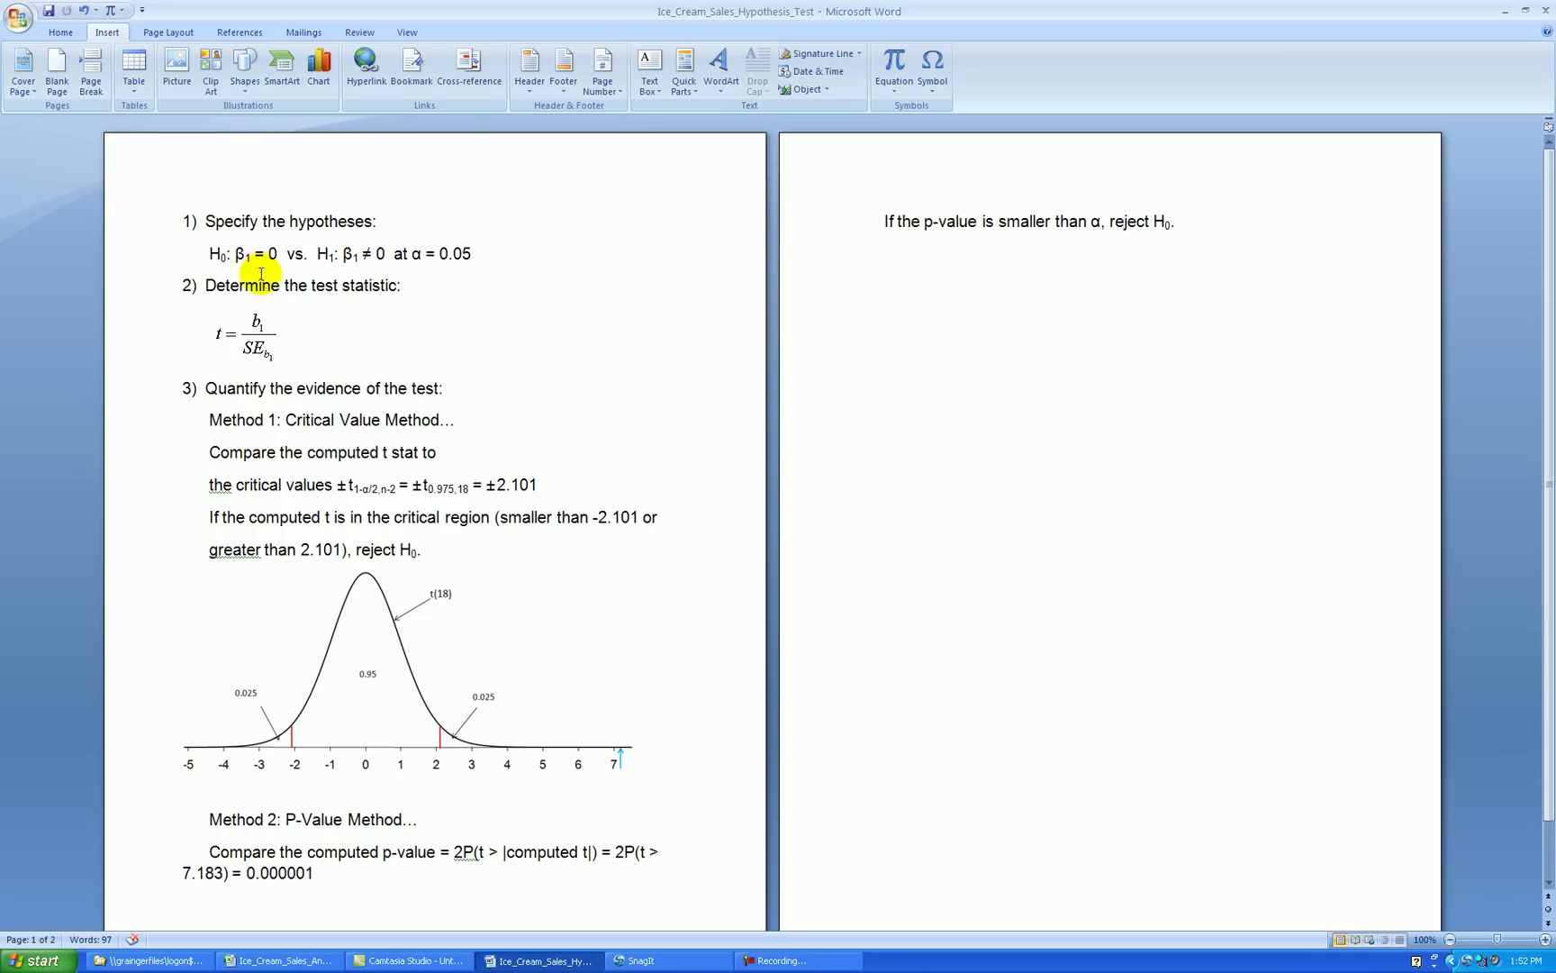
pyautogui.moveTo(161, 225); pyautogui.dragTo(157, 249)
pyautogui.hotkey('ctrl', 'c')
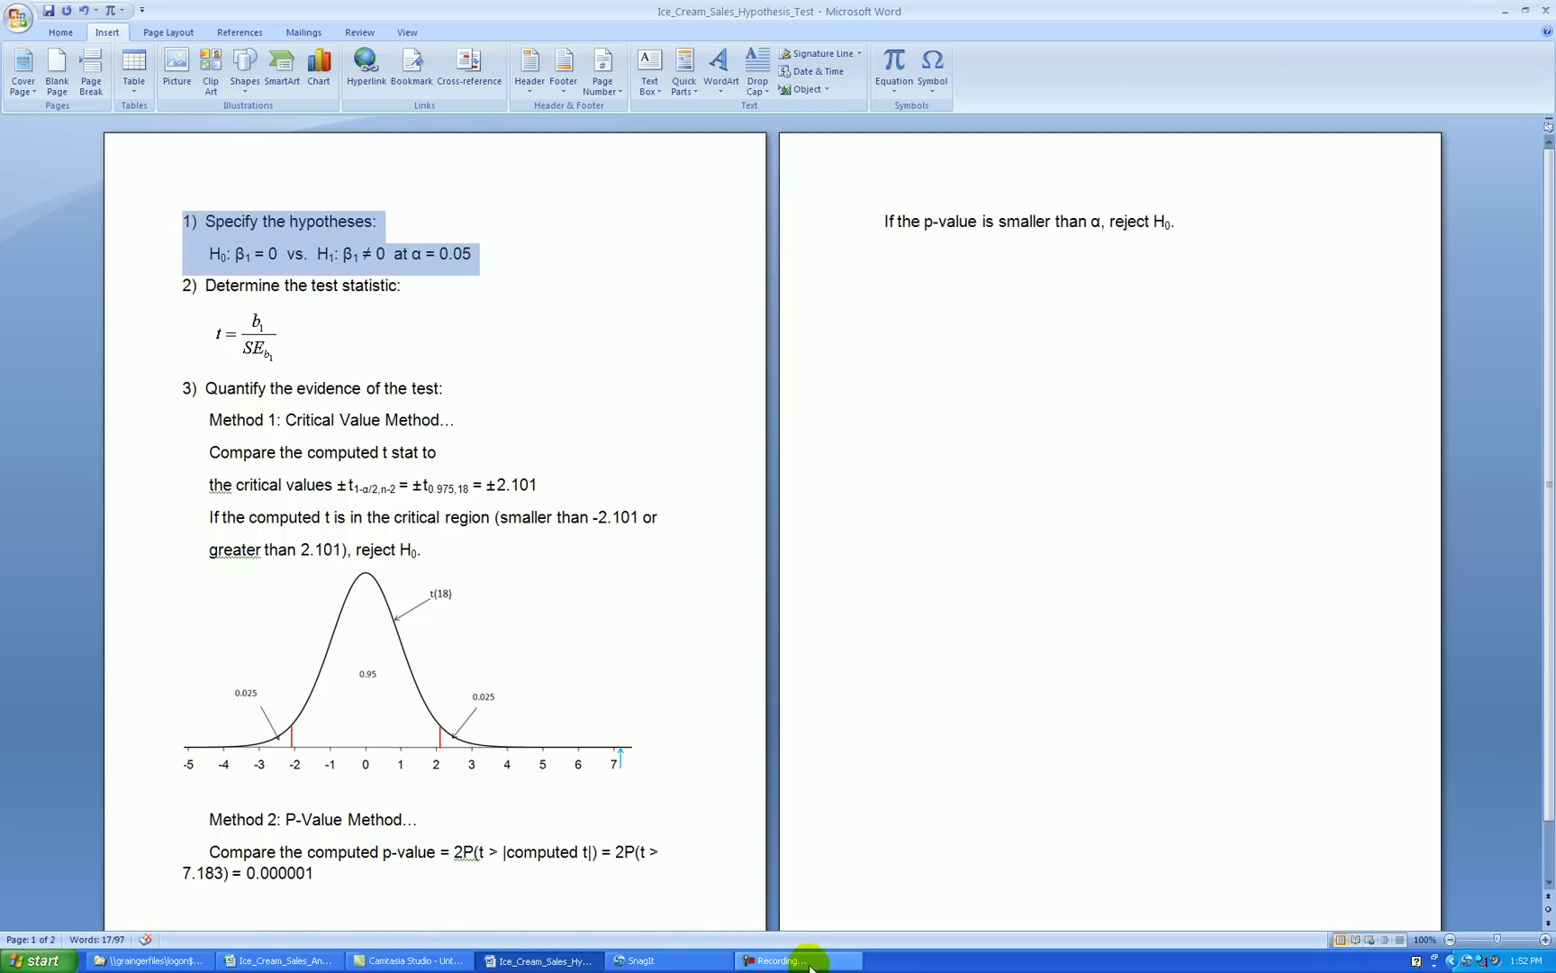
pyautogui.click(309, 960)
pyautogui.click(273, 311)
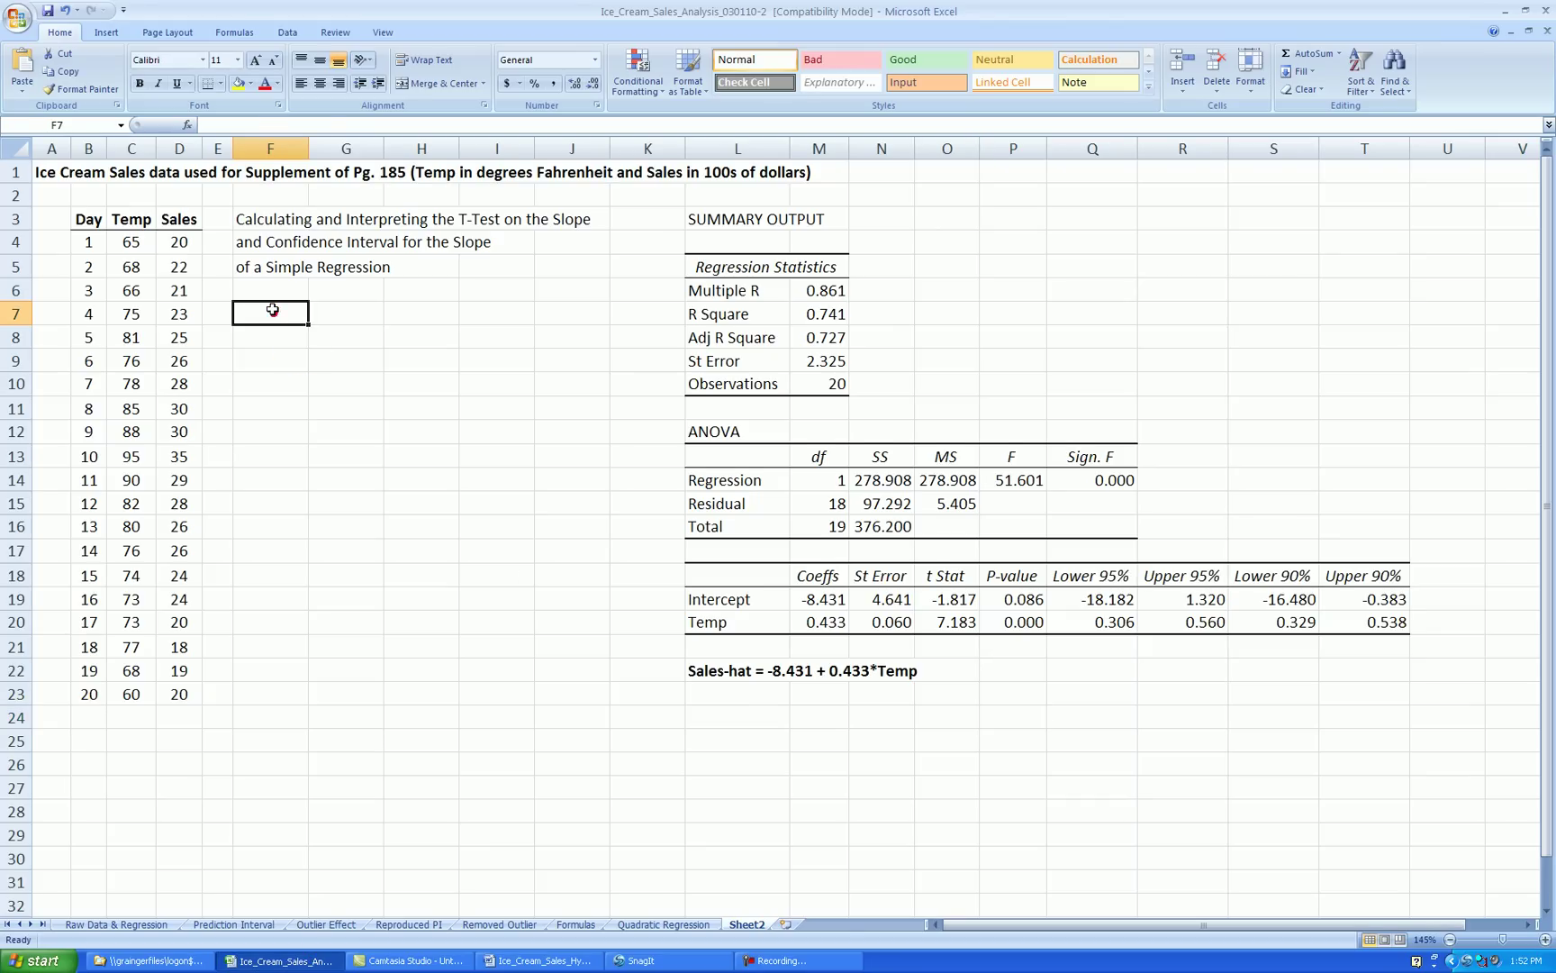
pyautogui.hotkey('ctrl', 'v')
pyautogui.click(346, 403)
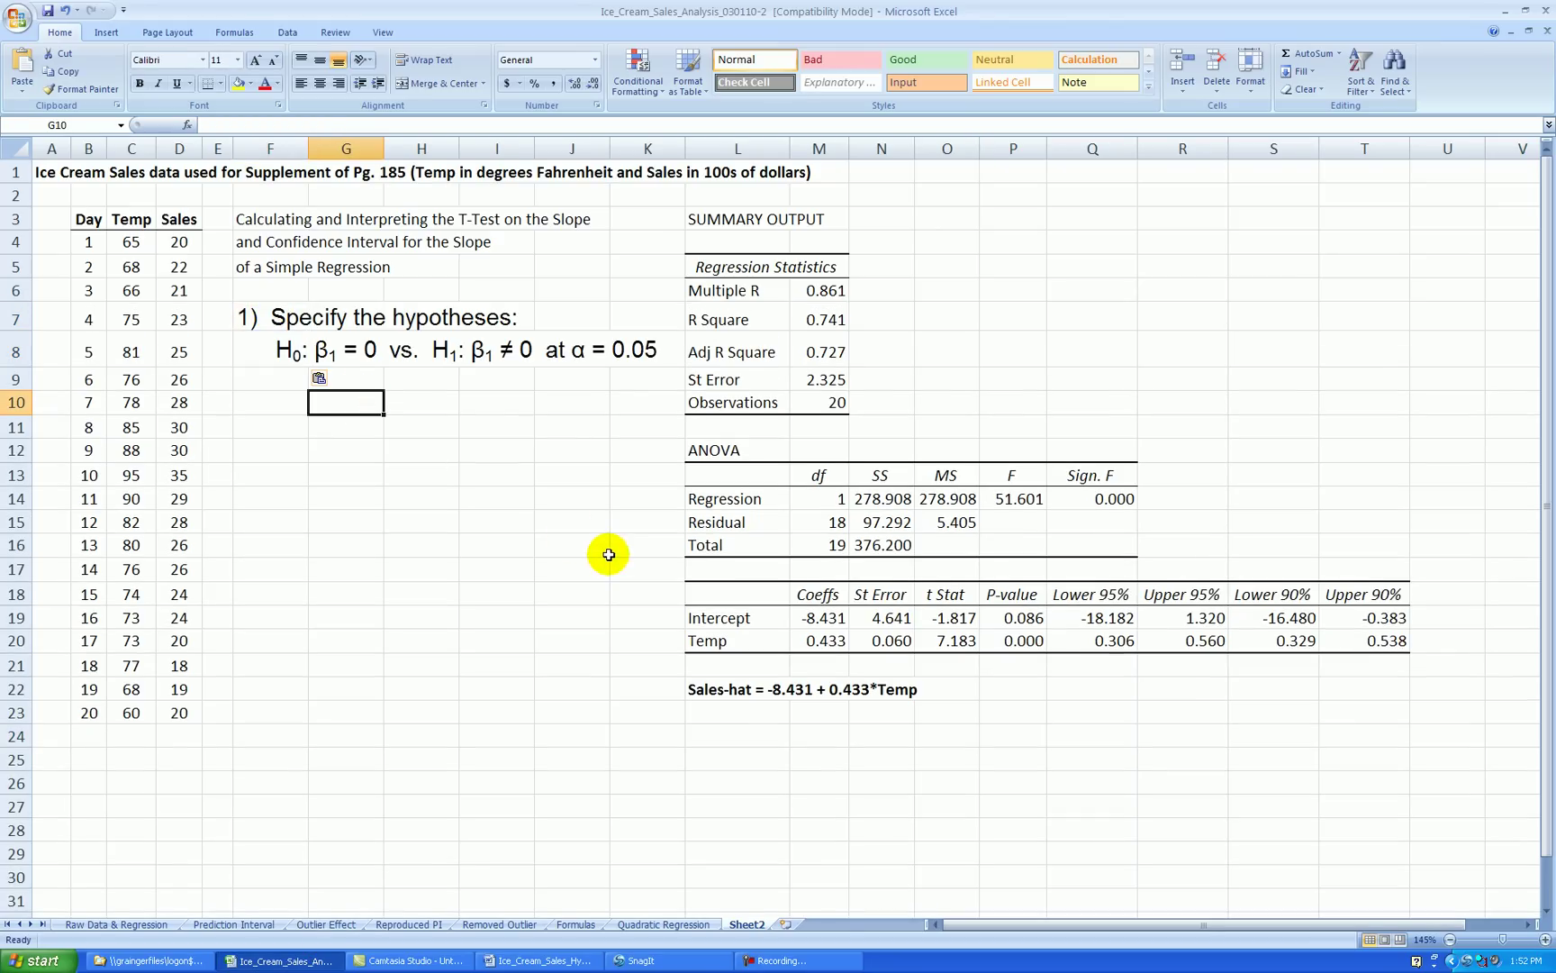
pyautogui.click(600, 524)
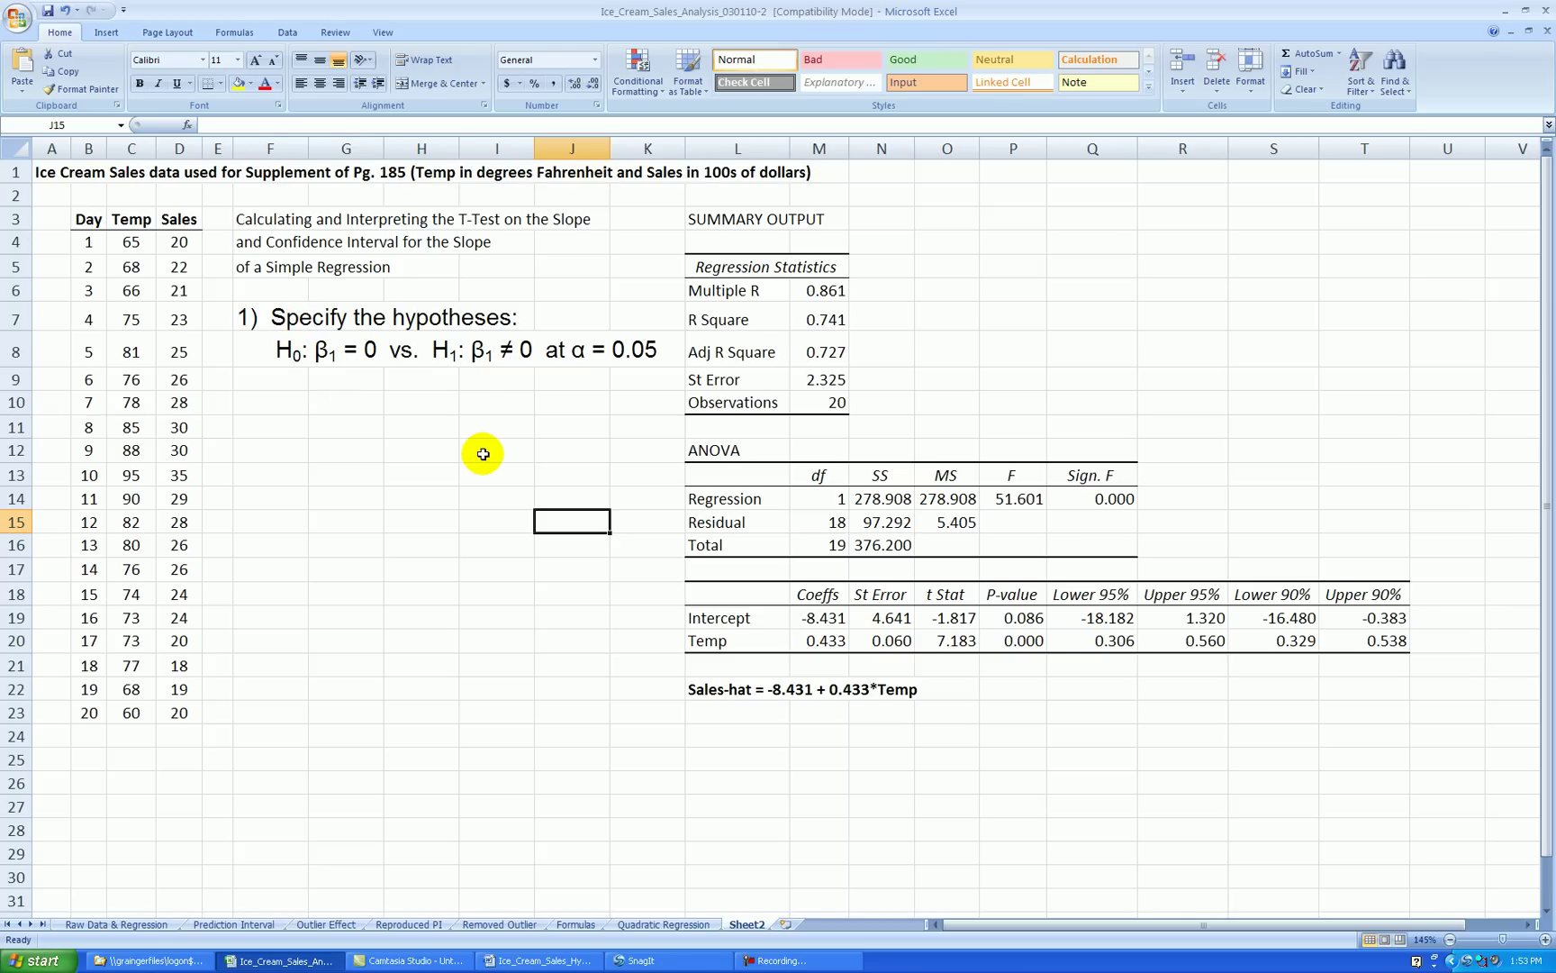
# Step: Paste the test statistic heading and t = b1/SE equation from Word into F10, aligned beneath the heading
pyautogui.click(484, 962)
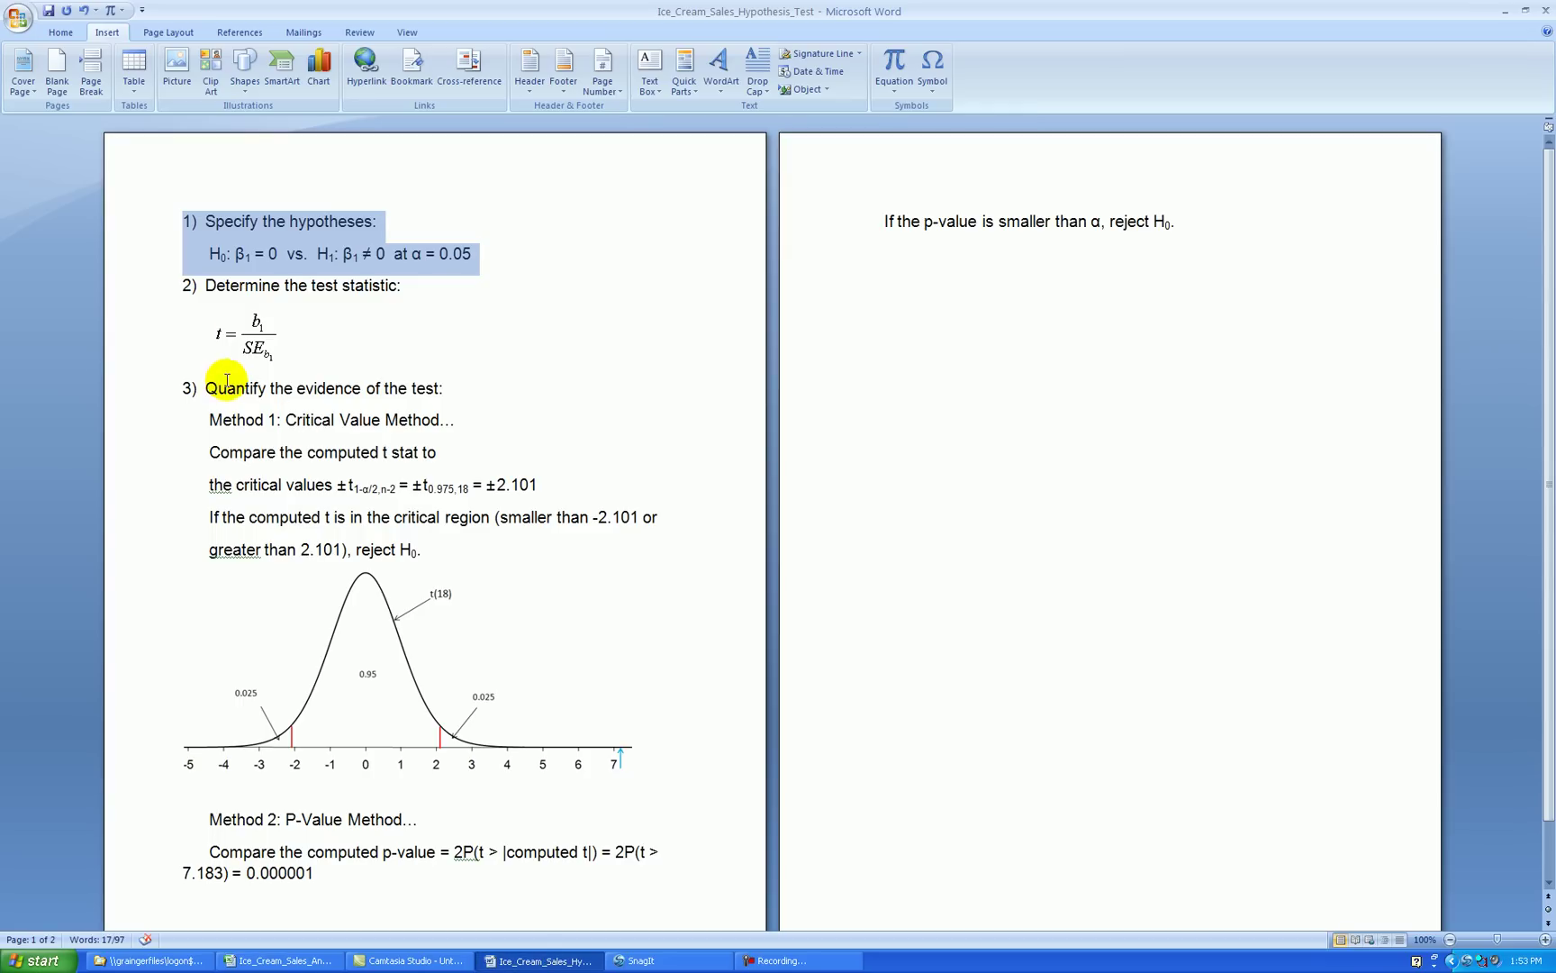
pyautogui.moveTo(133, 285); pyautogui.dragTo(131, 347)
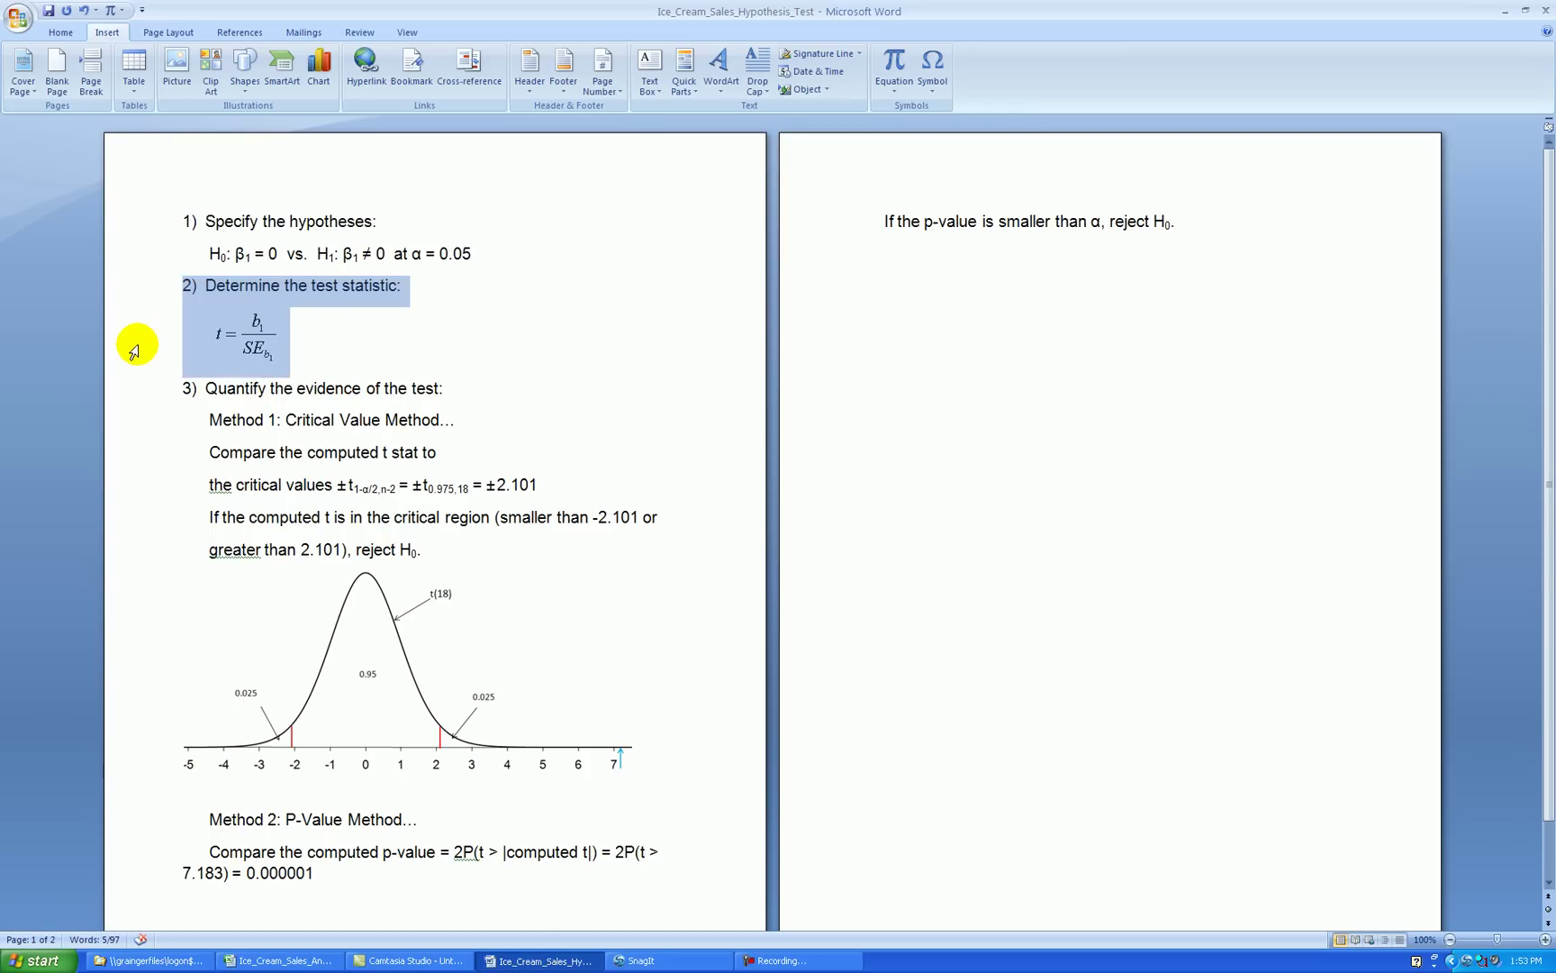
pyautogui.click(273, 960)
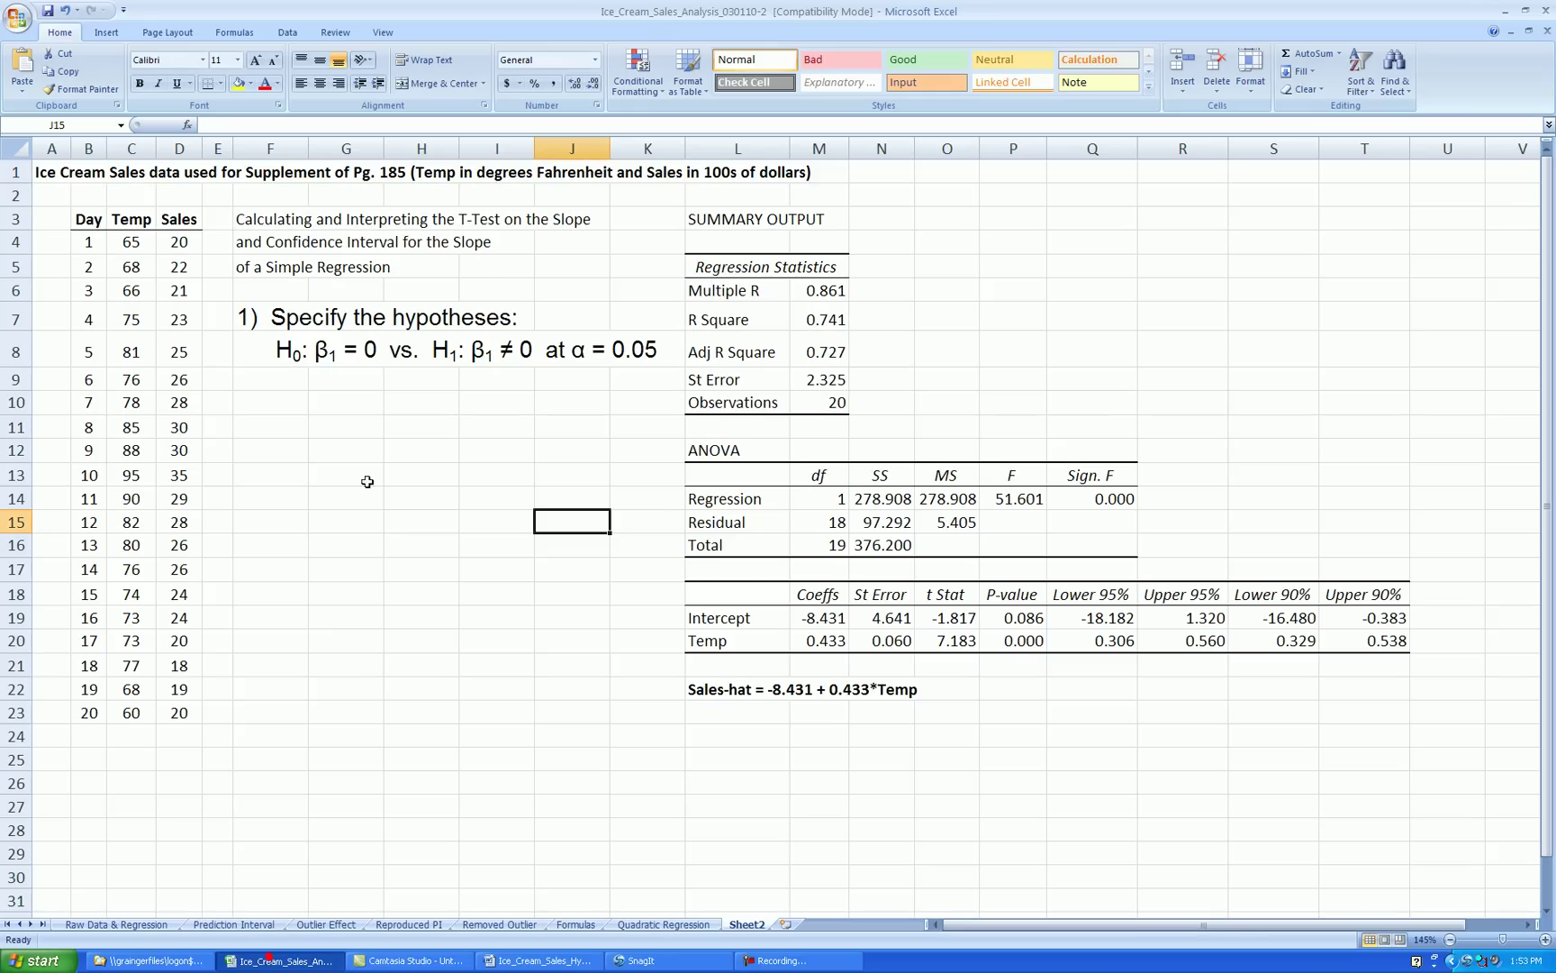
pyautogui.click(263, 405)
pyautogui.write('2) Determine the test statistic:')
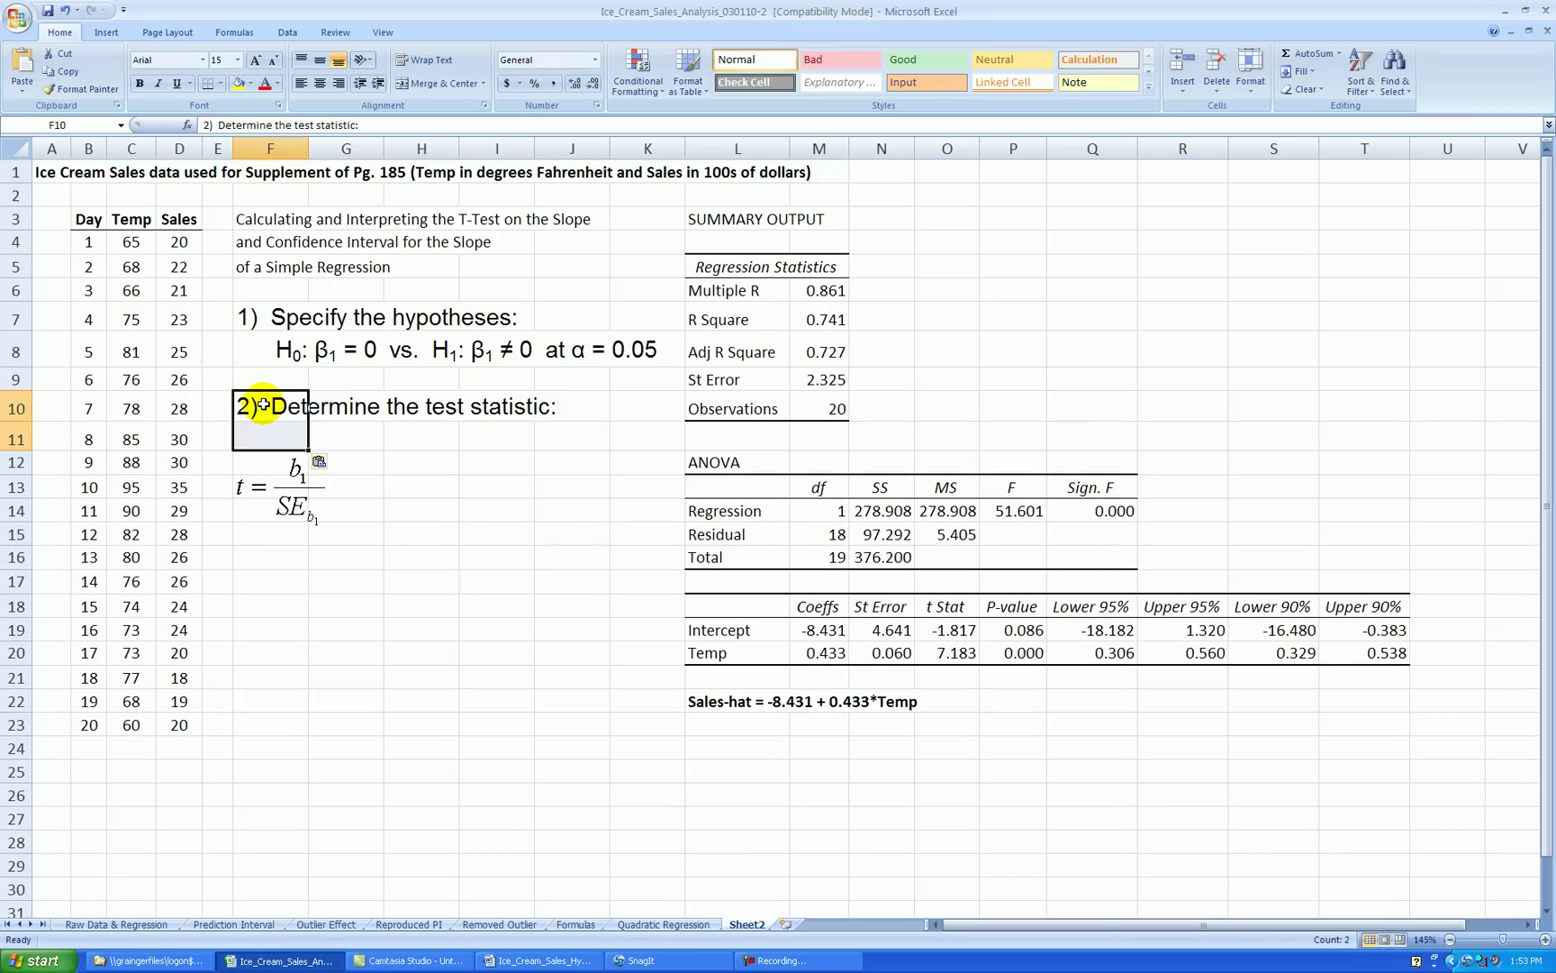
pyautogui.click(594, 556)
pyautogui.click(307, 484)
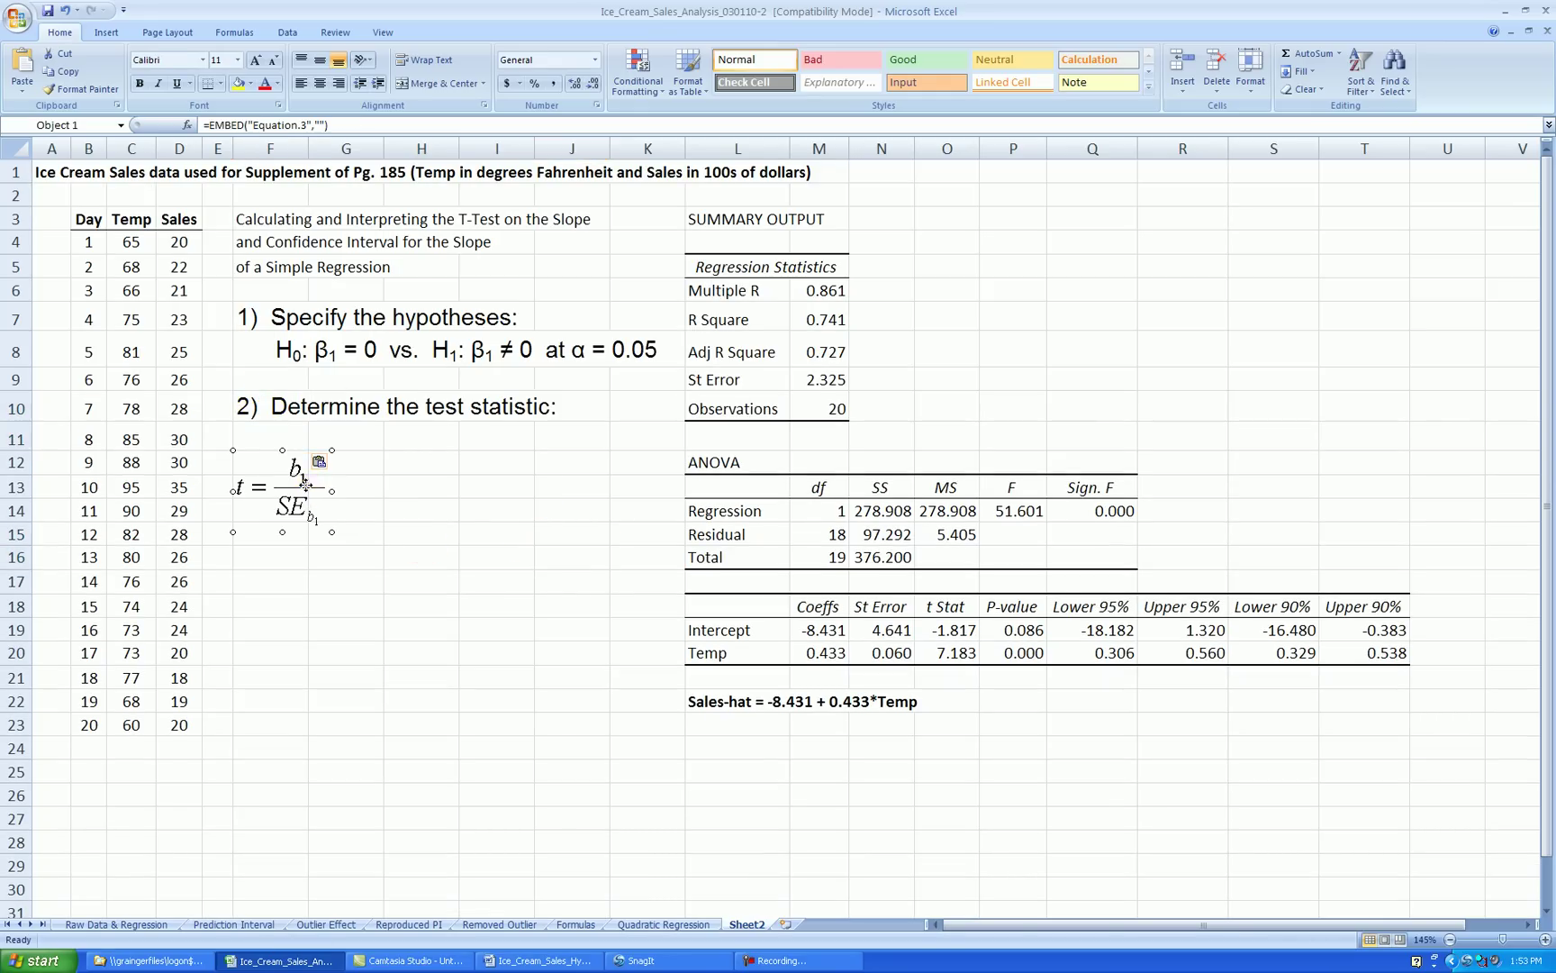
pyautogui.moveTo(307, 484); pyautogui.dragTo(326, 469)
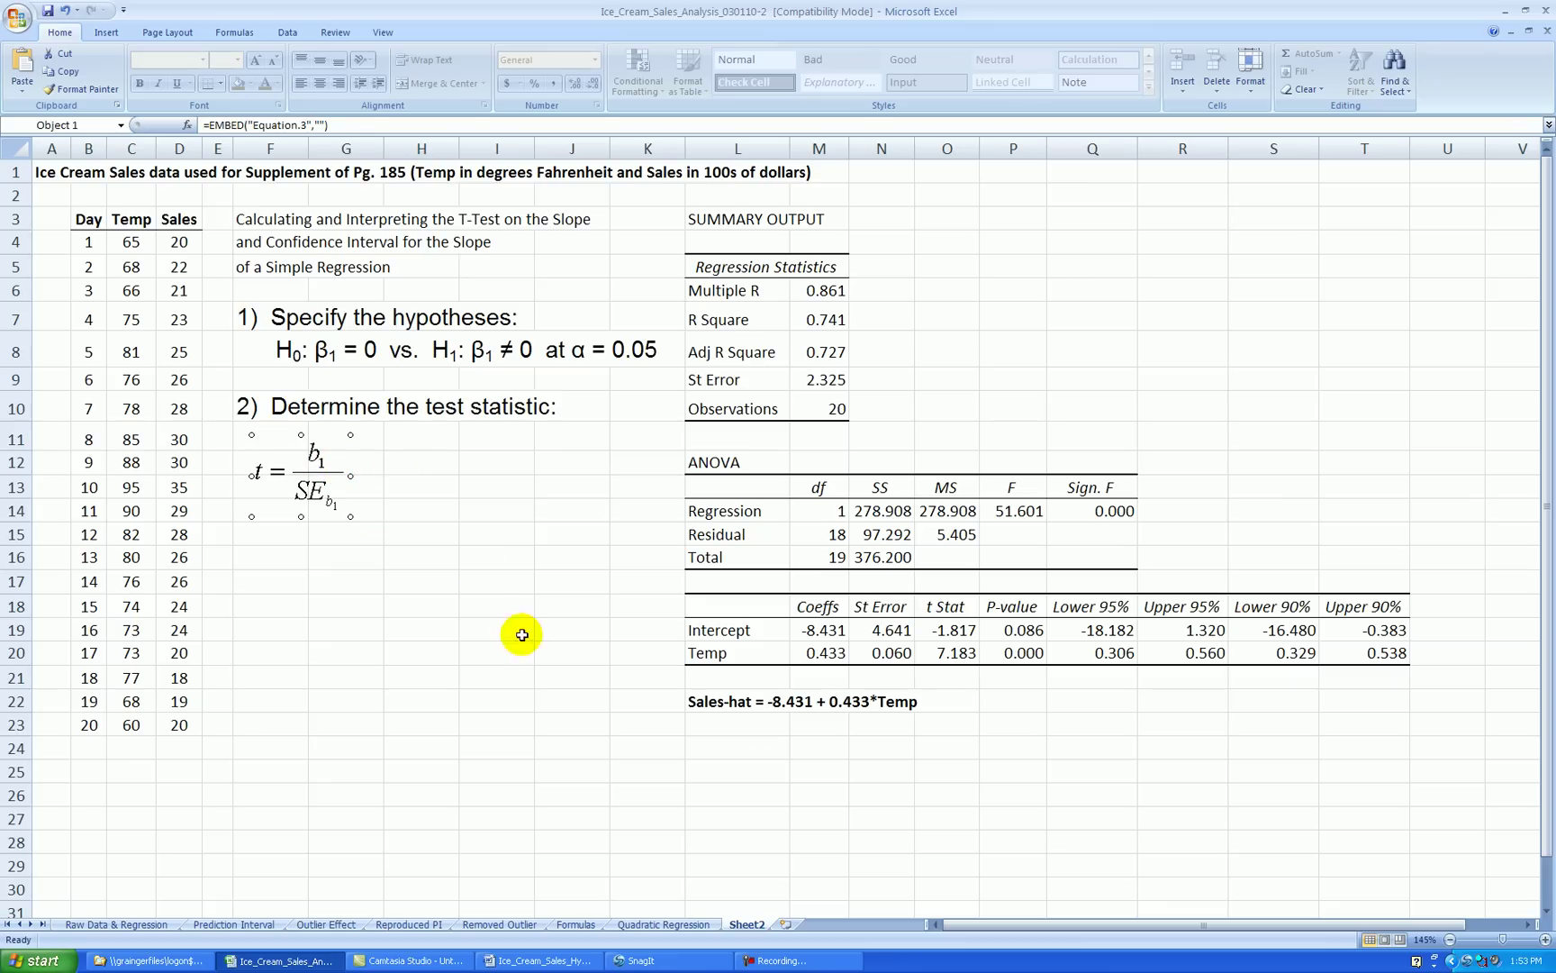
# Step: Enter '= 7.183 in H12, matching the slope 0.433 divided by its standard error 0.060
pyautogui.click(820, 652)
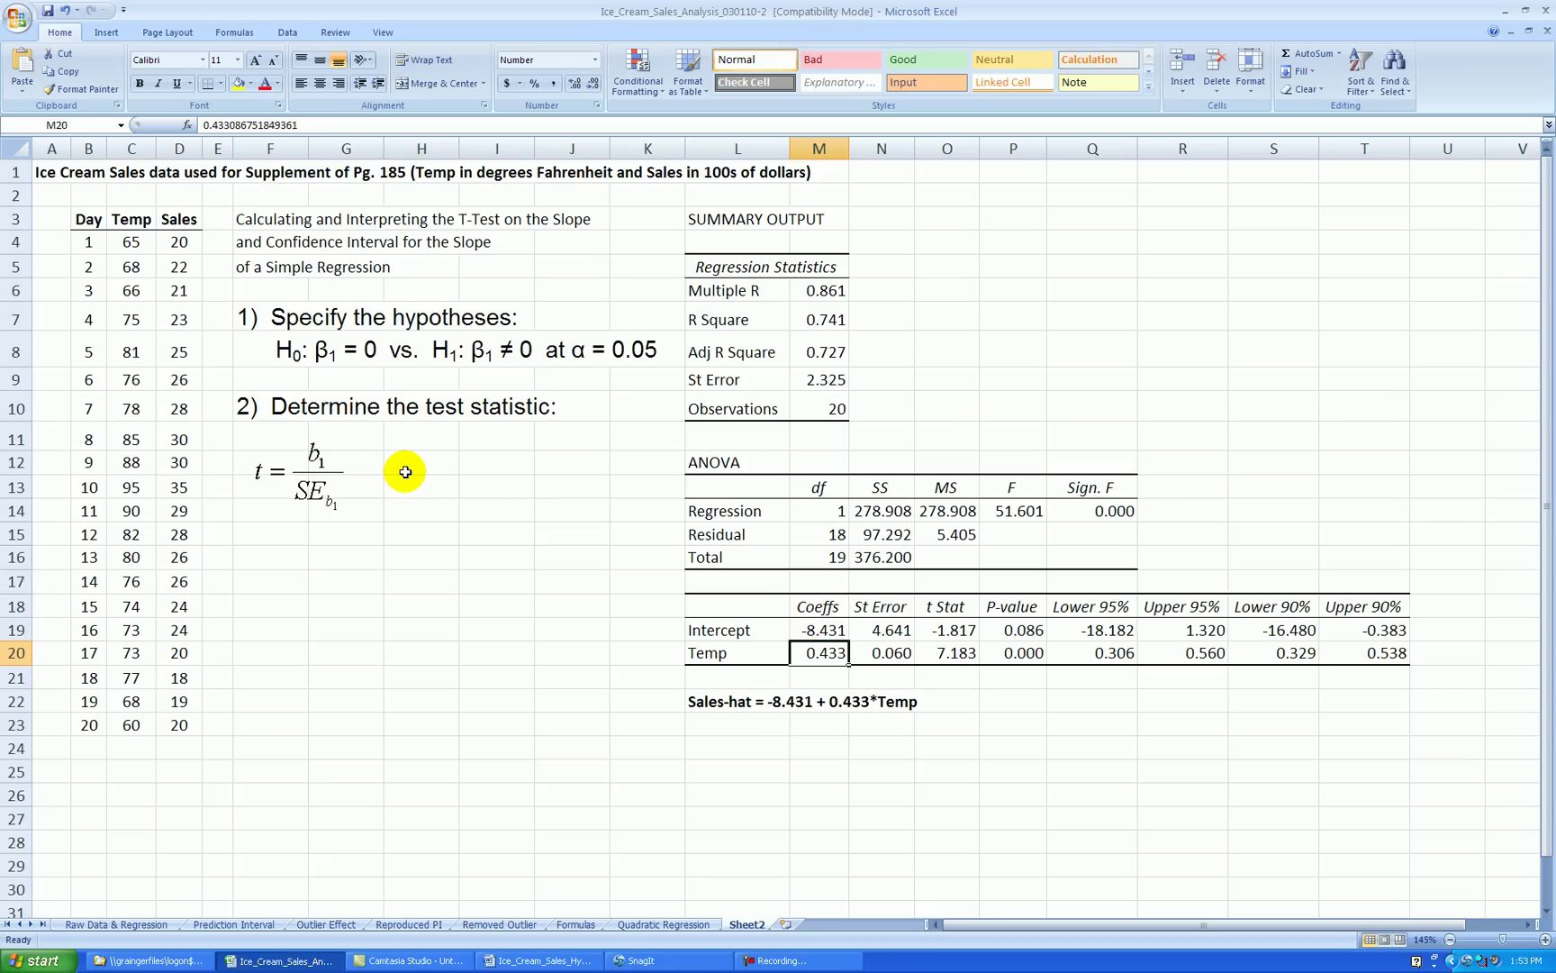
pyautogui.click(955, 658)
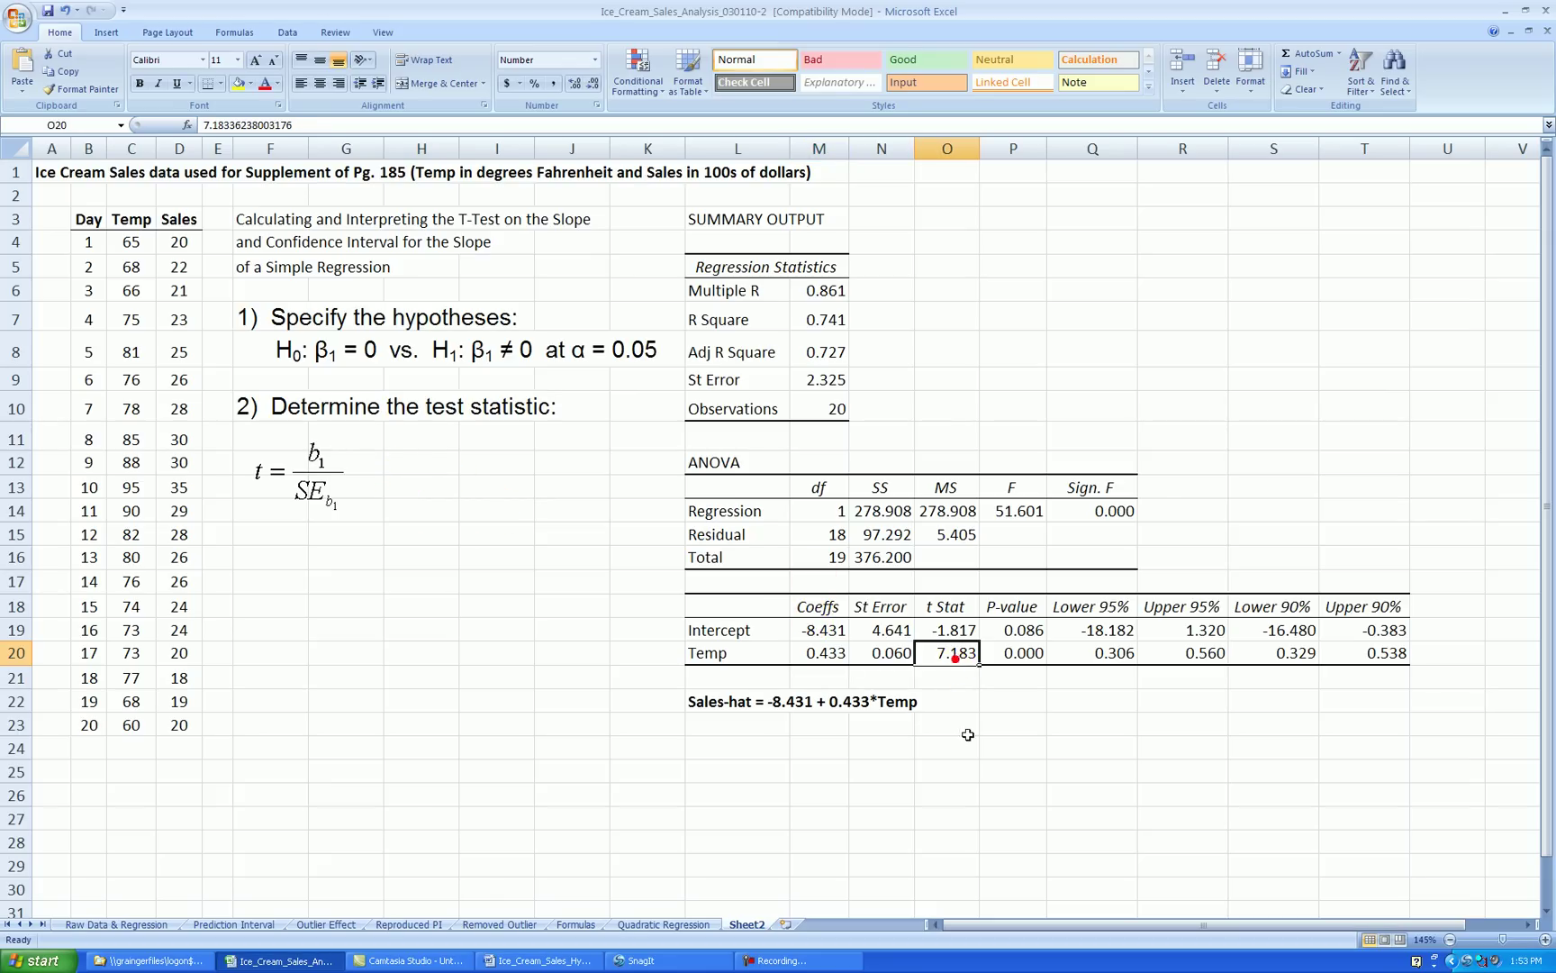
pyautogui.click(821, 652)
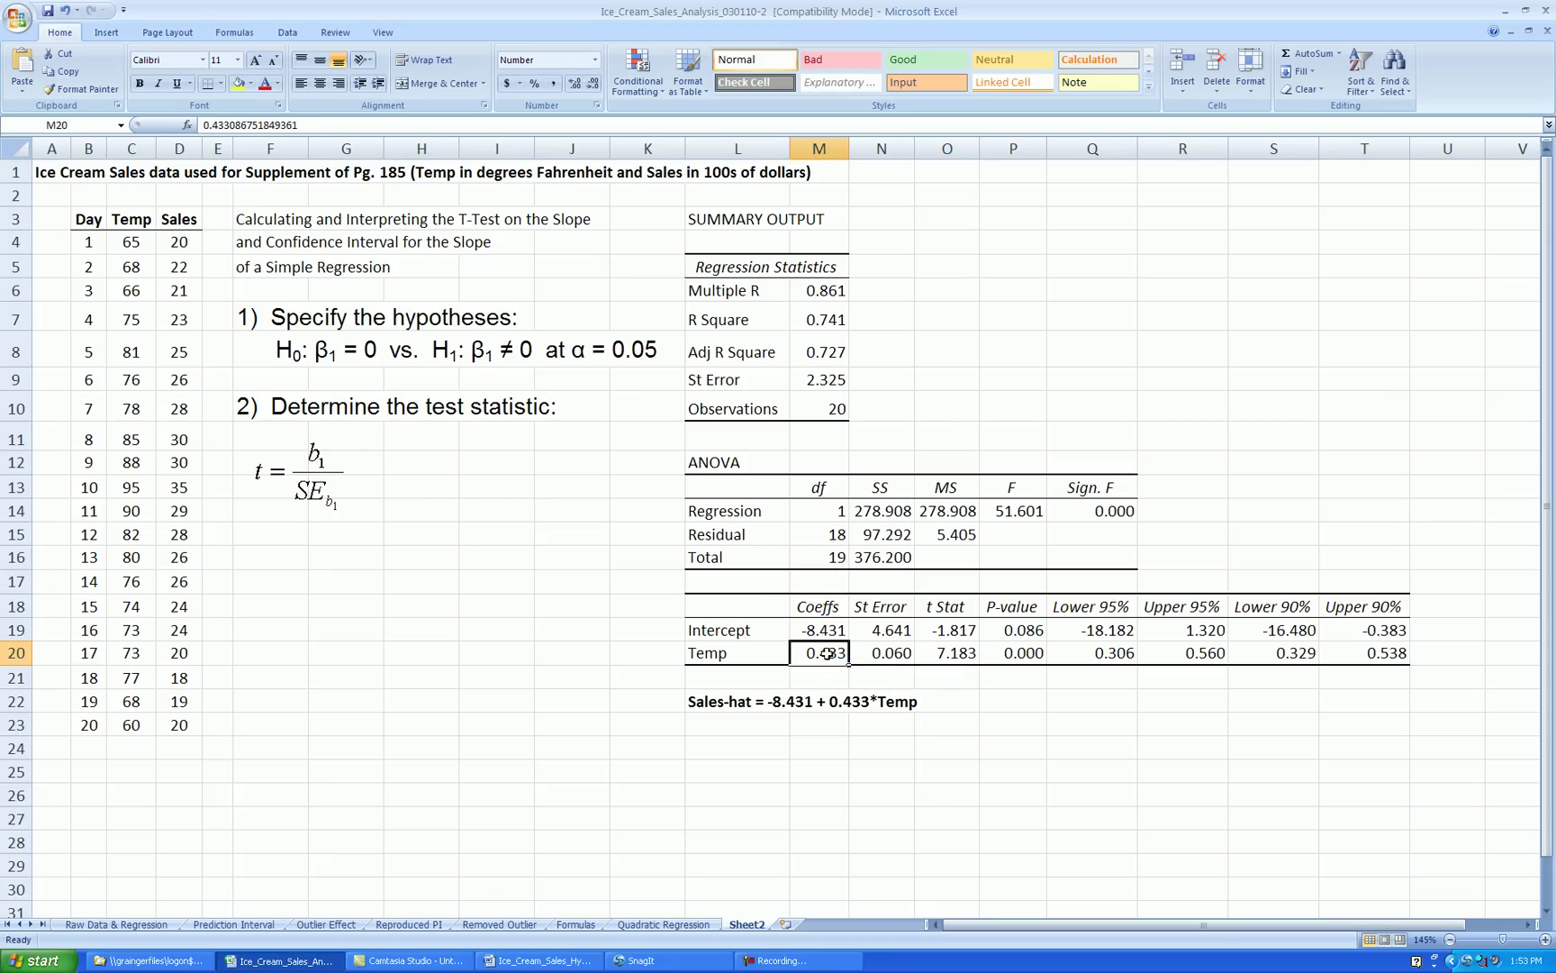
pyautogui.click(889, 655)
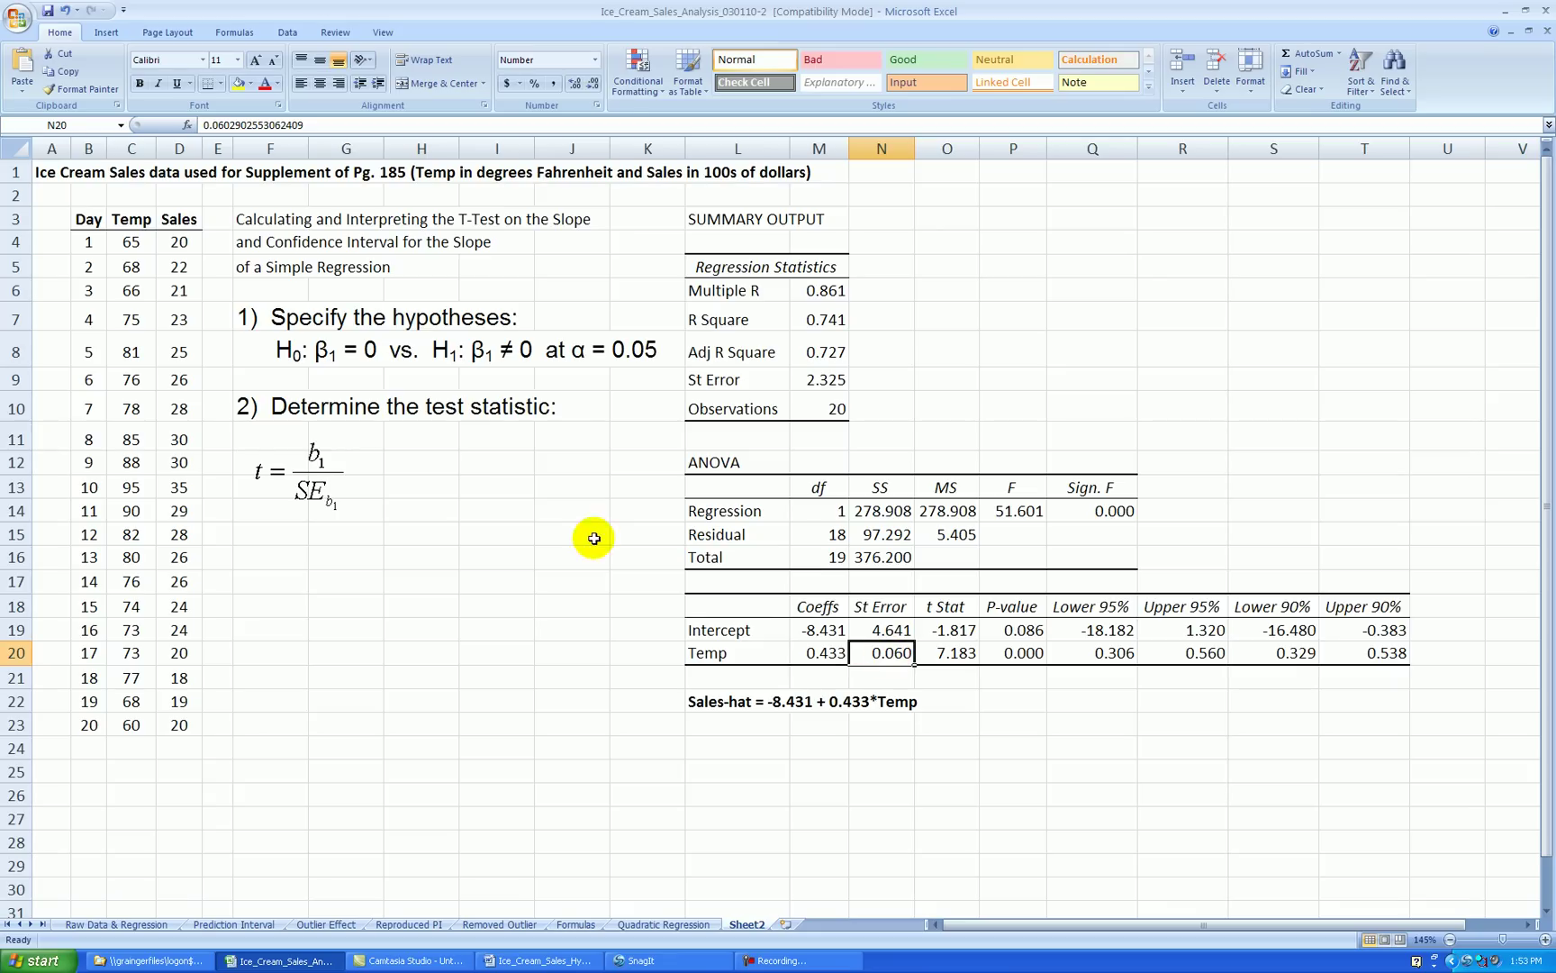
pyautogui.click(964, 651)
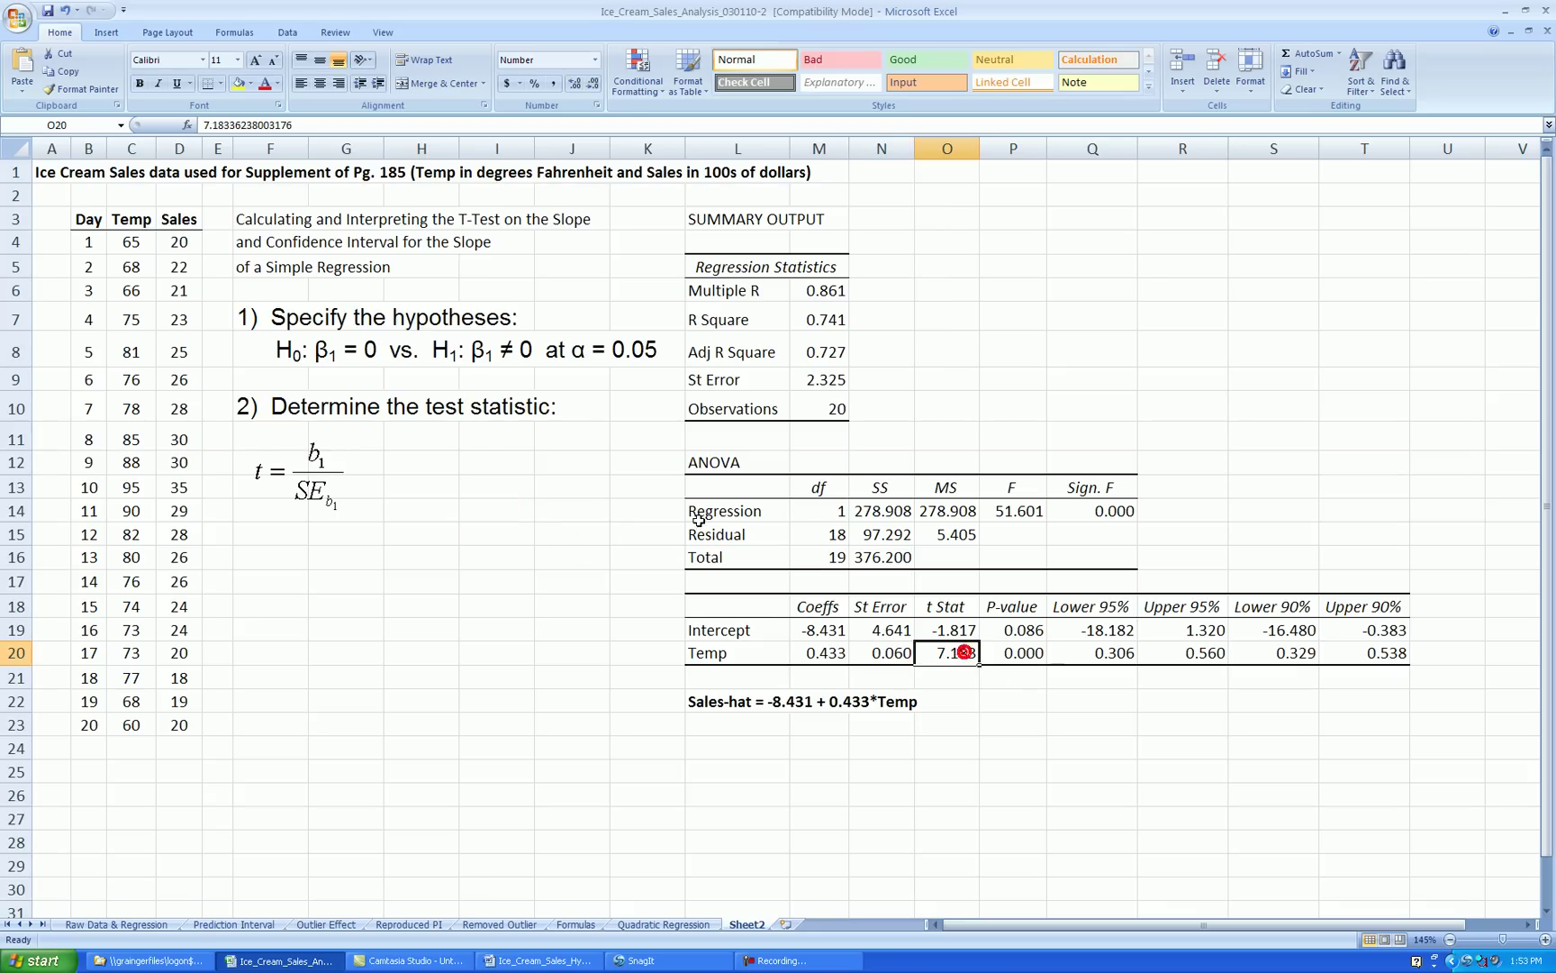
pyautogui.click(424, 467)
pyautogui.write("'= 7.183")
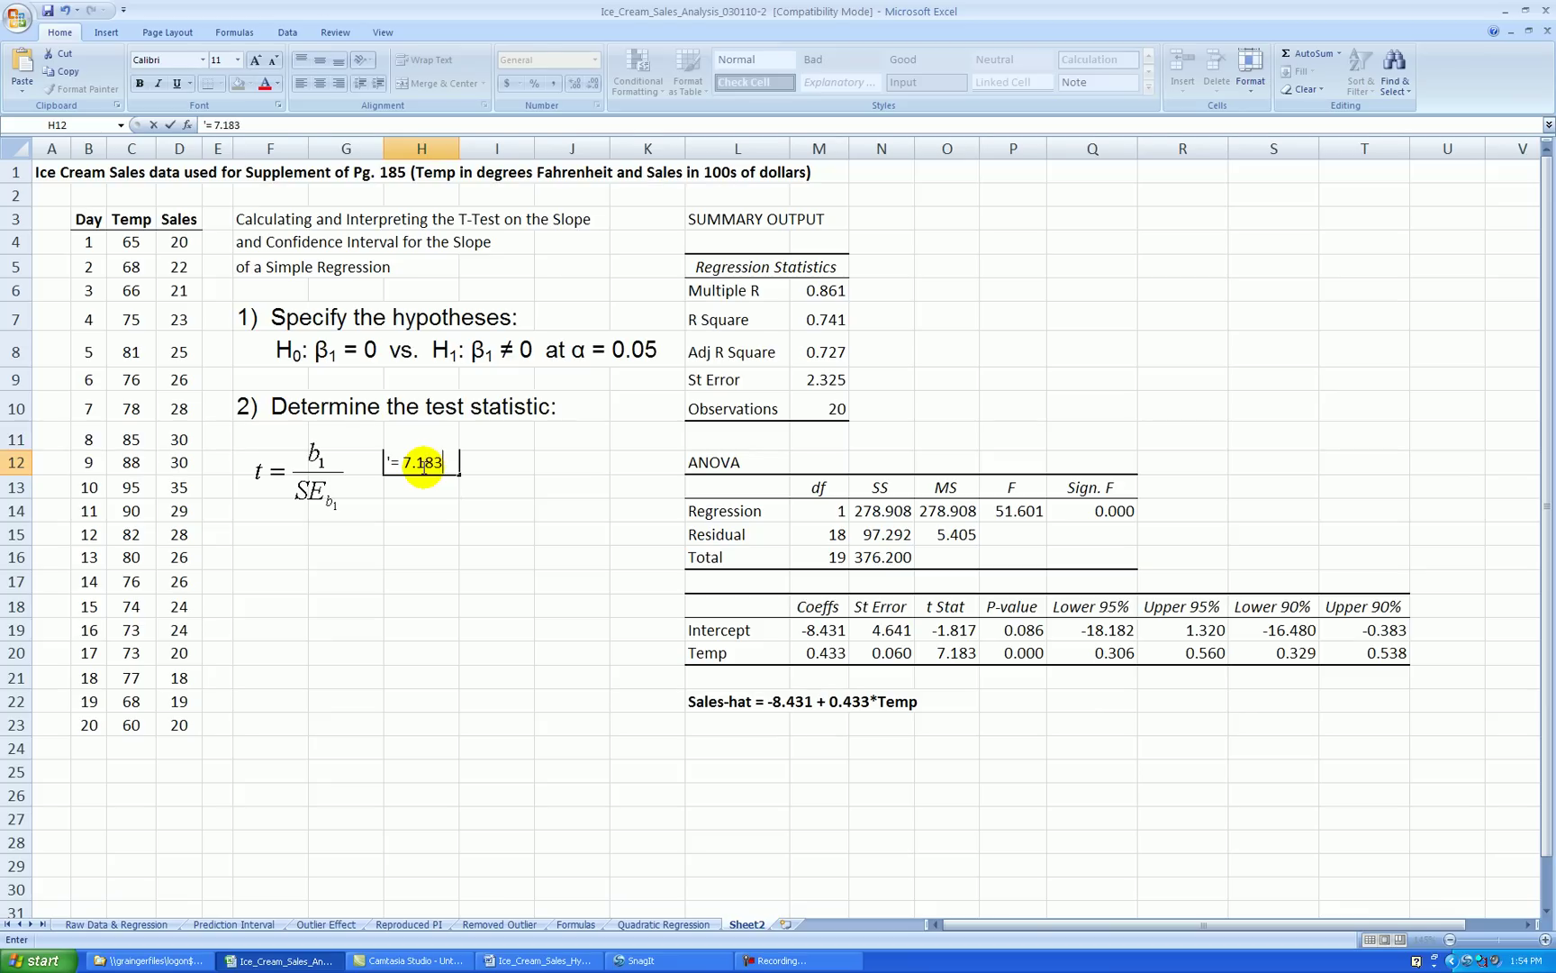
pyautogui.press('Return')
pyautogui.click(815, 652)
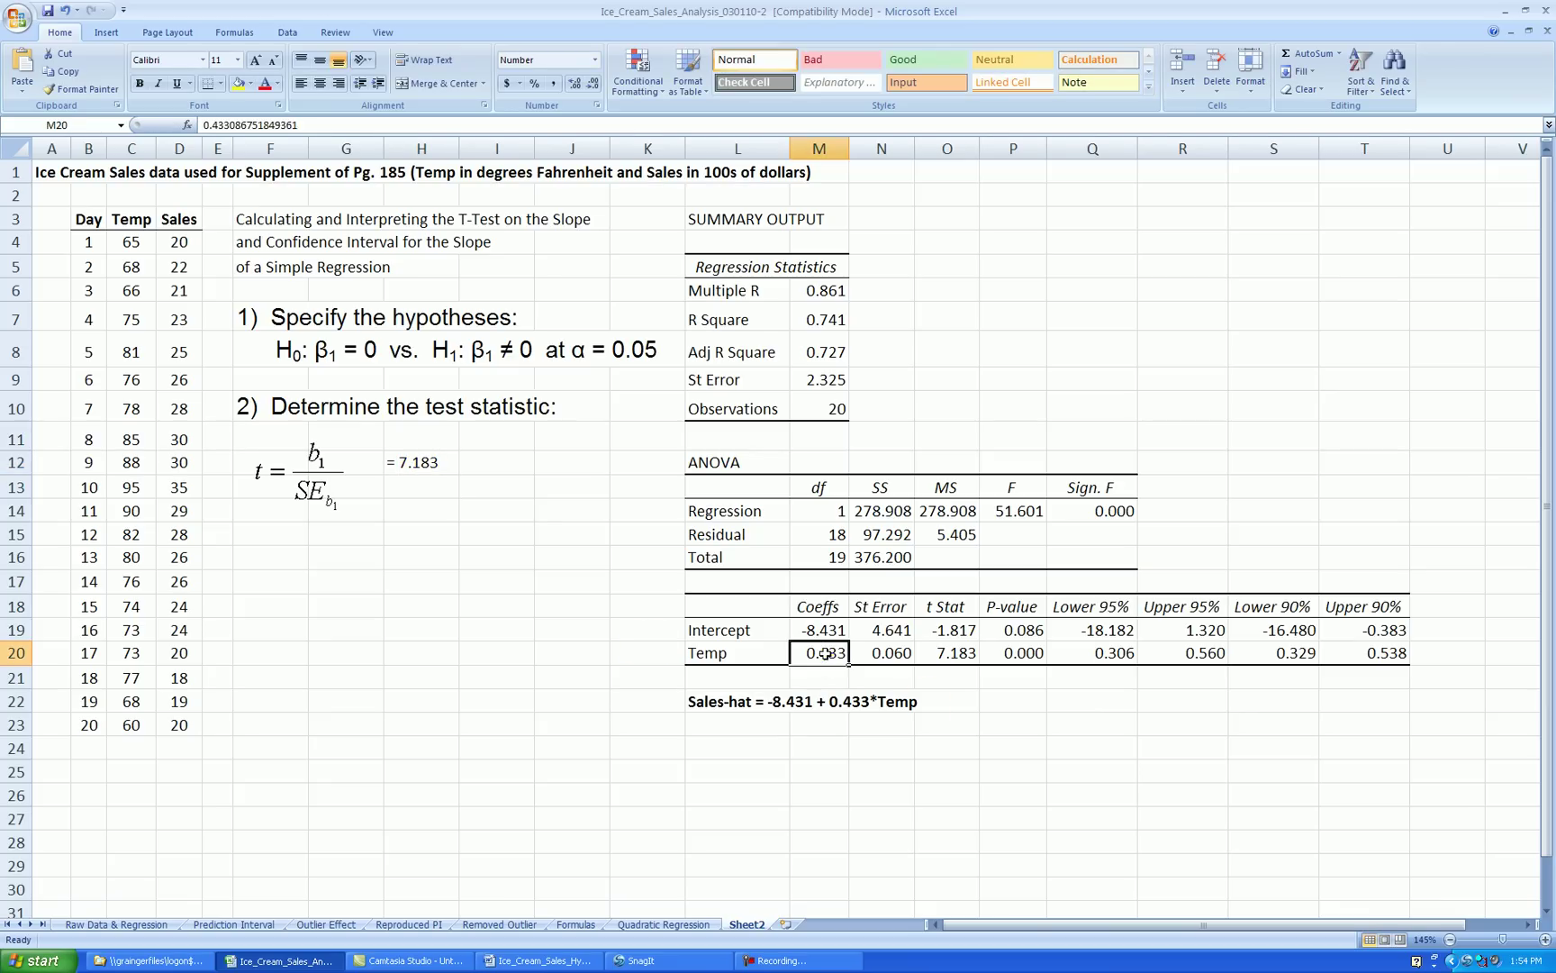
pyautogui.press('Right')
pyautogui.click(818, 656)
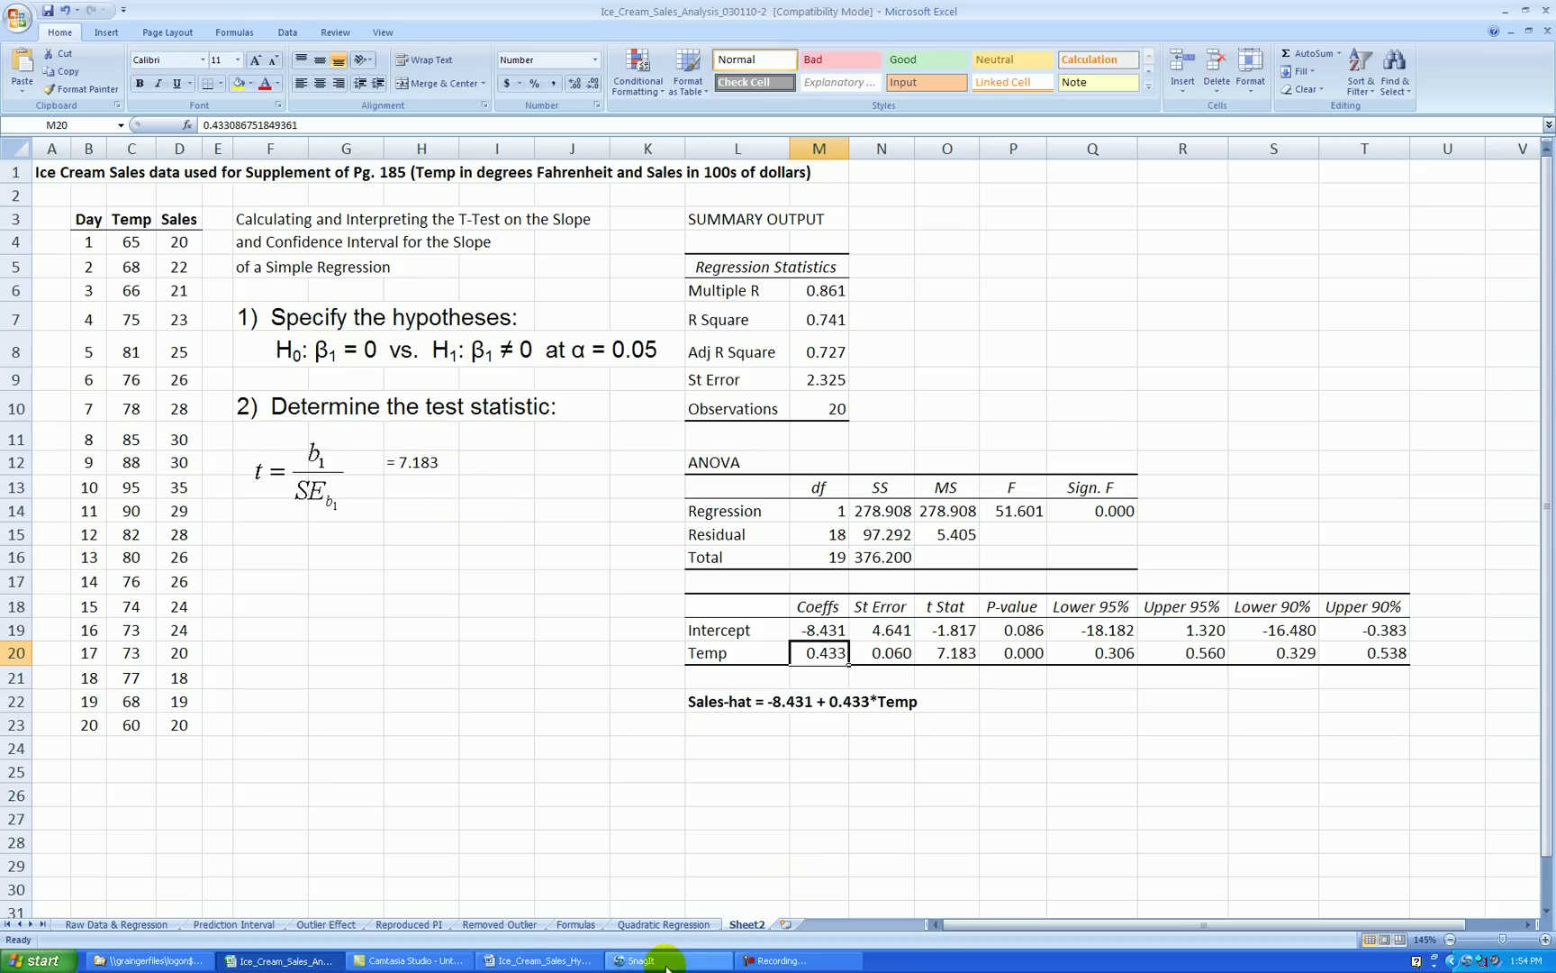
# Step: Copy step 3's critical-value lines from Word into cell F15
pyautogui.click(540, 960)
pyautogui.click(153, 401)
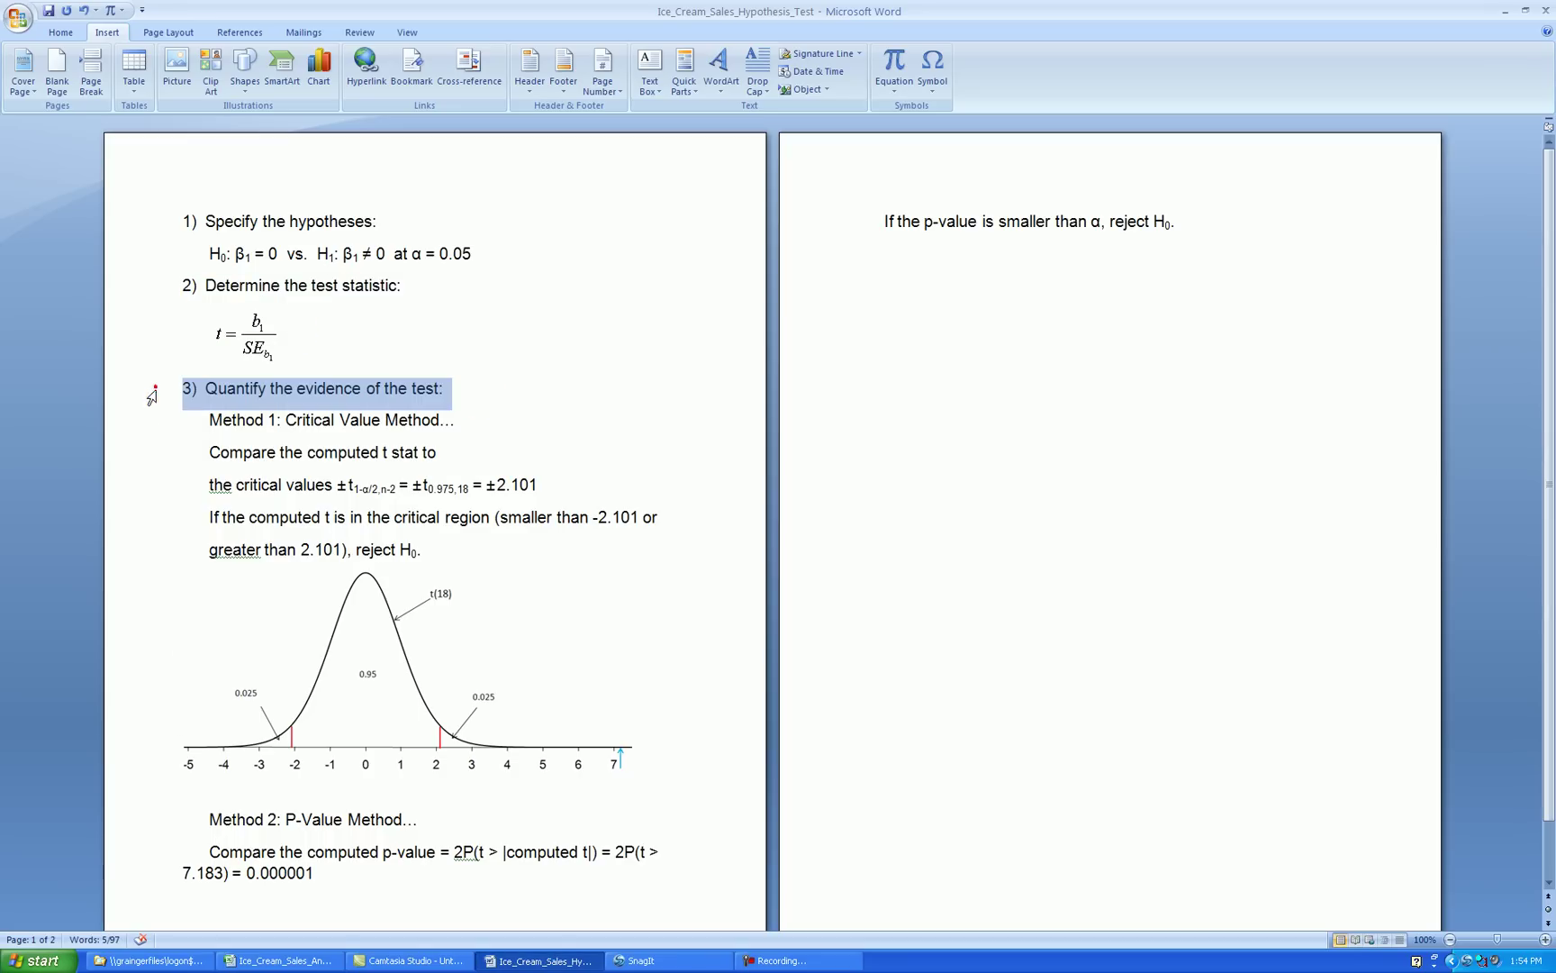
pyautogui.moveTo(153, 410); pyautogui.dragTo(152, 482)
pyautogui.hotkey('ctrl', 'c')
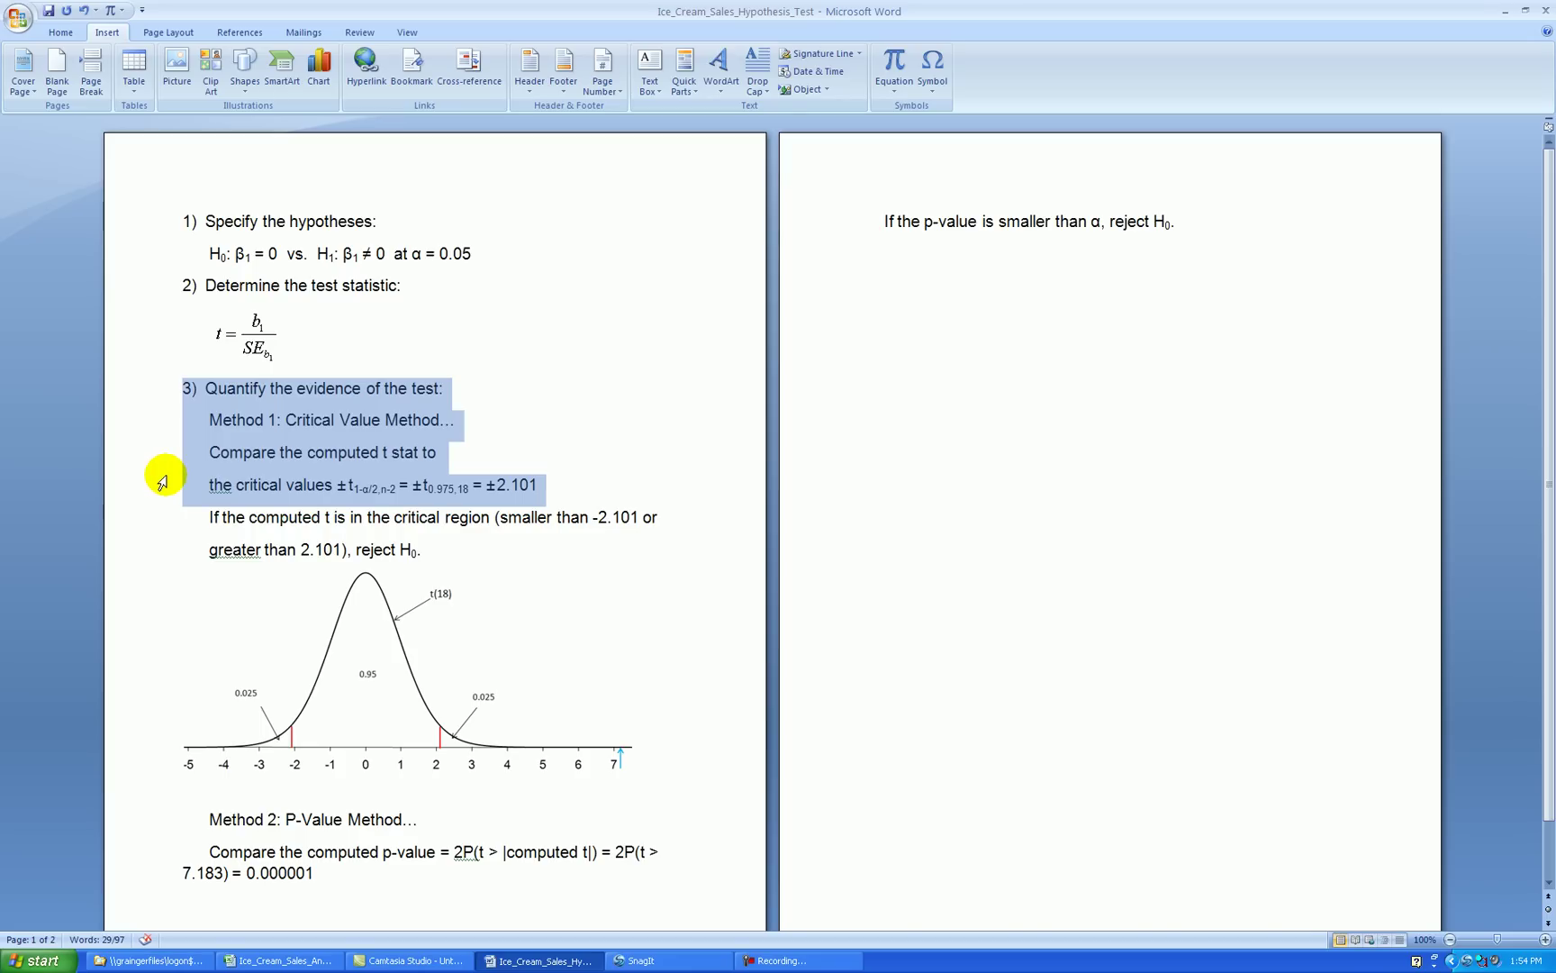
pyautogui.click(275, 960)
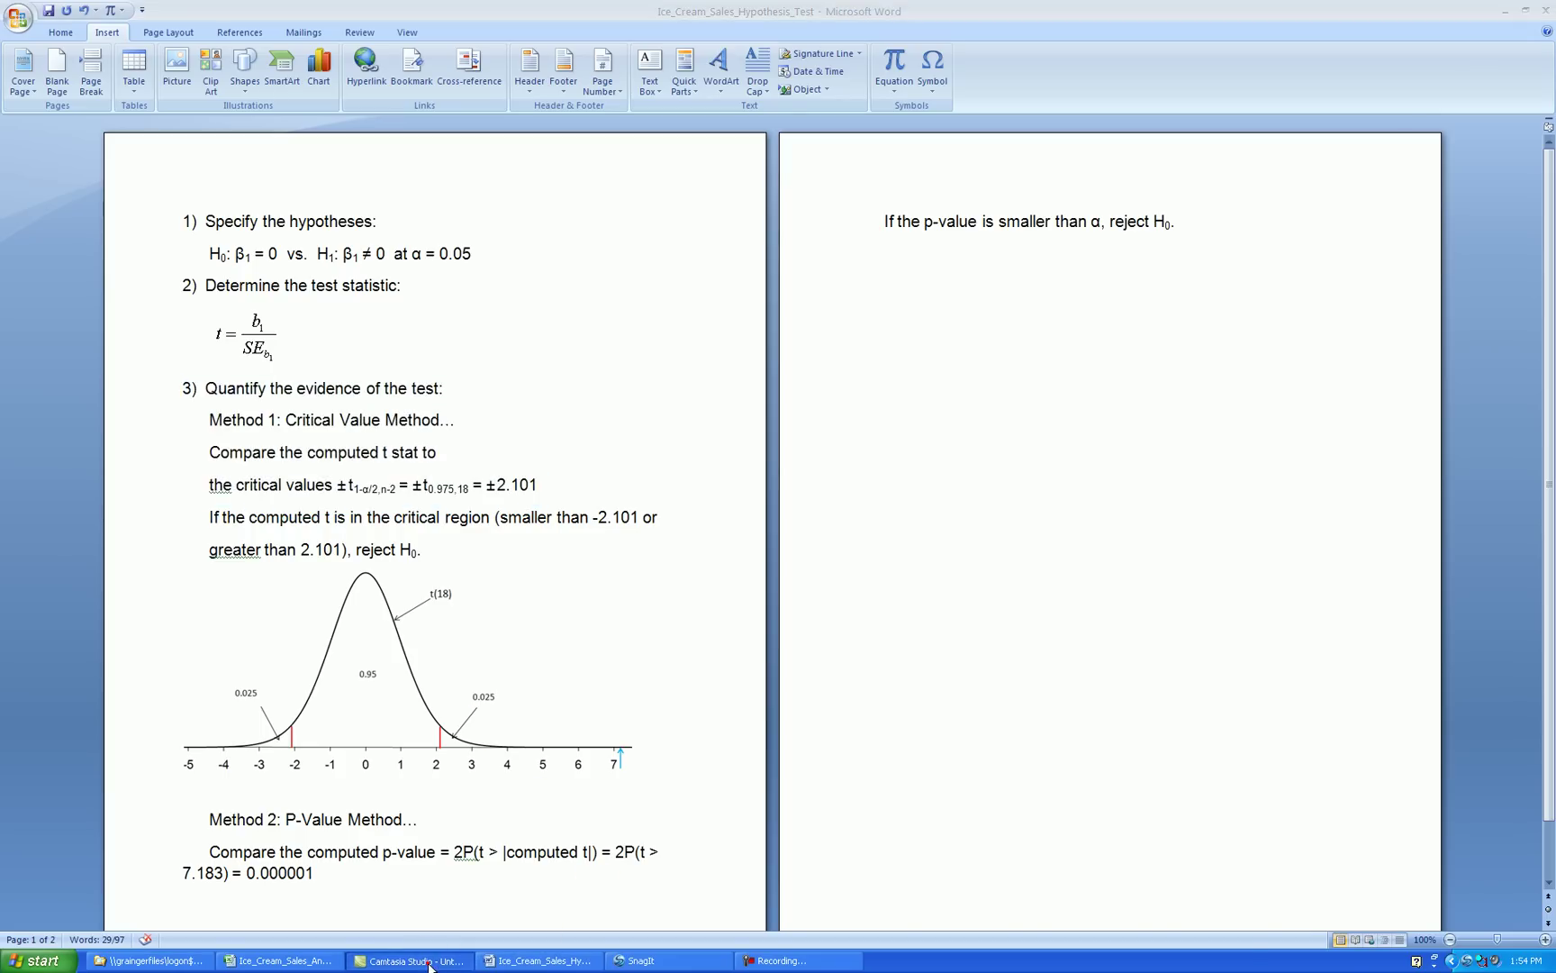
pyautogui.click(281, 538)
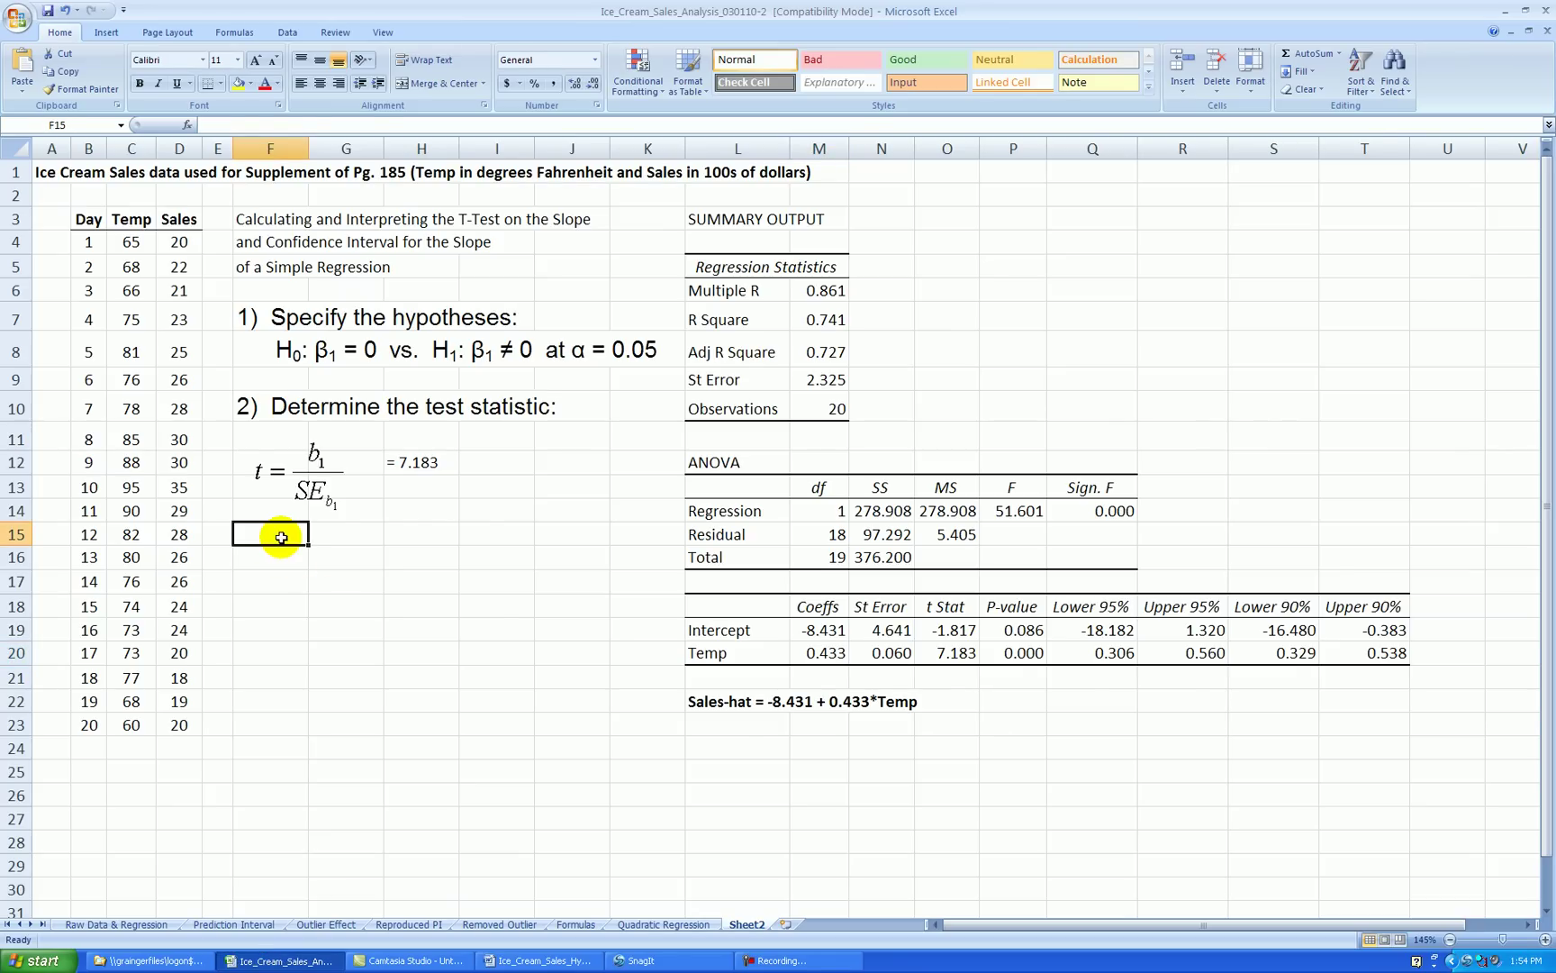
pyautogui.hotkey('ctrl', 'v')
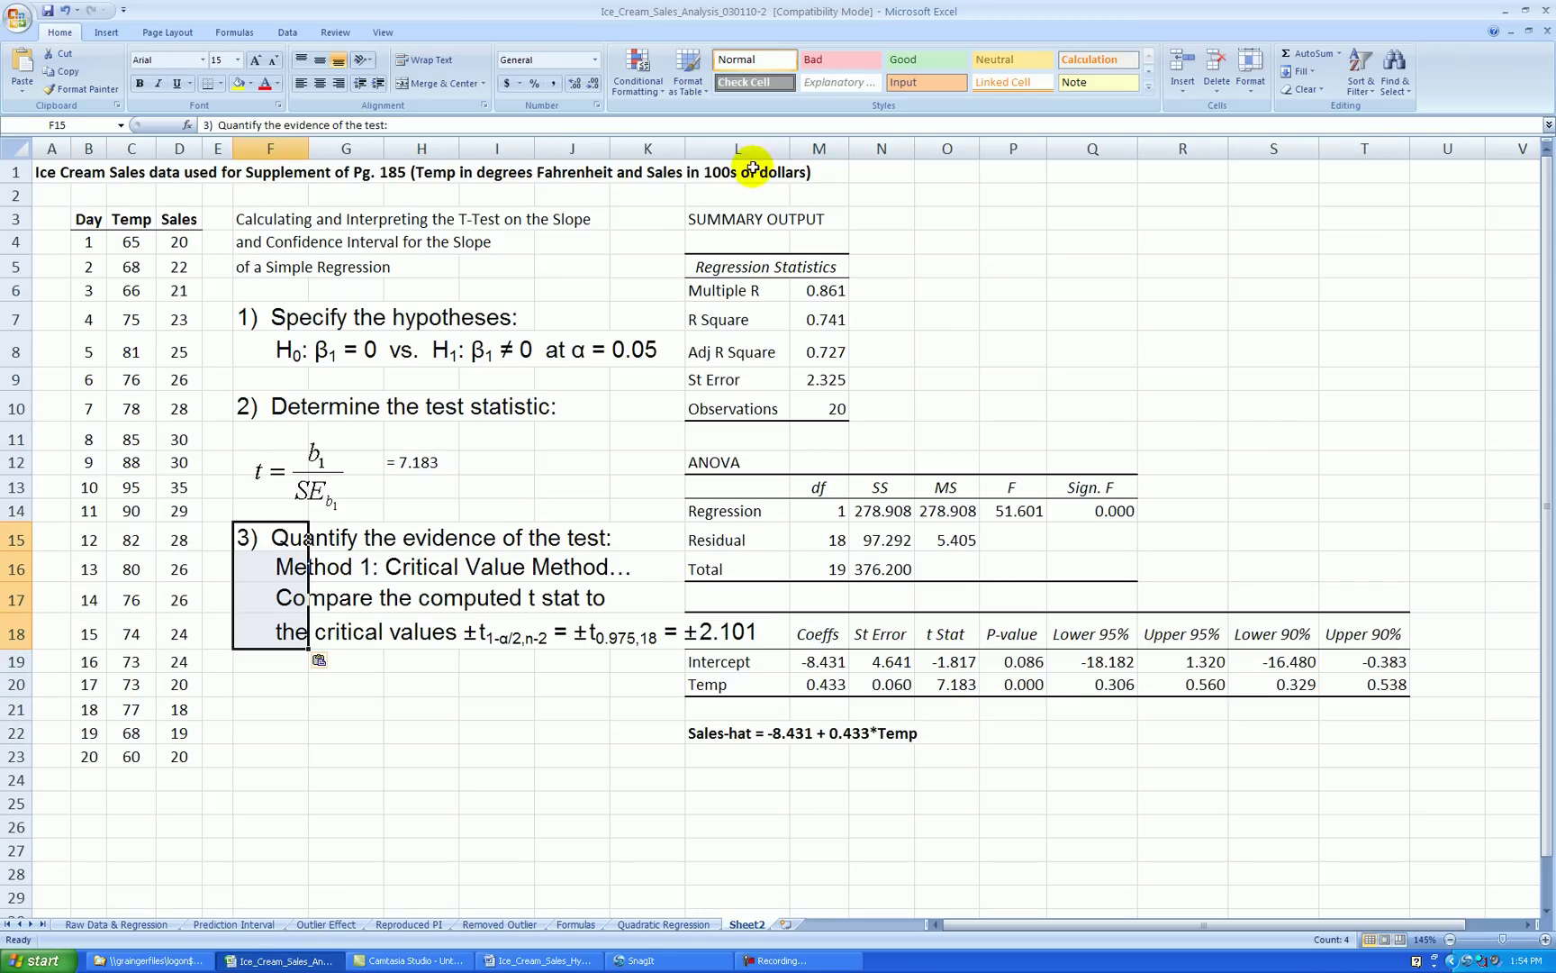
# Step: Insert a blank column before column L to shift the regression output right
pyautogui.rightClick(713, 146)
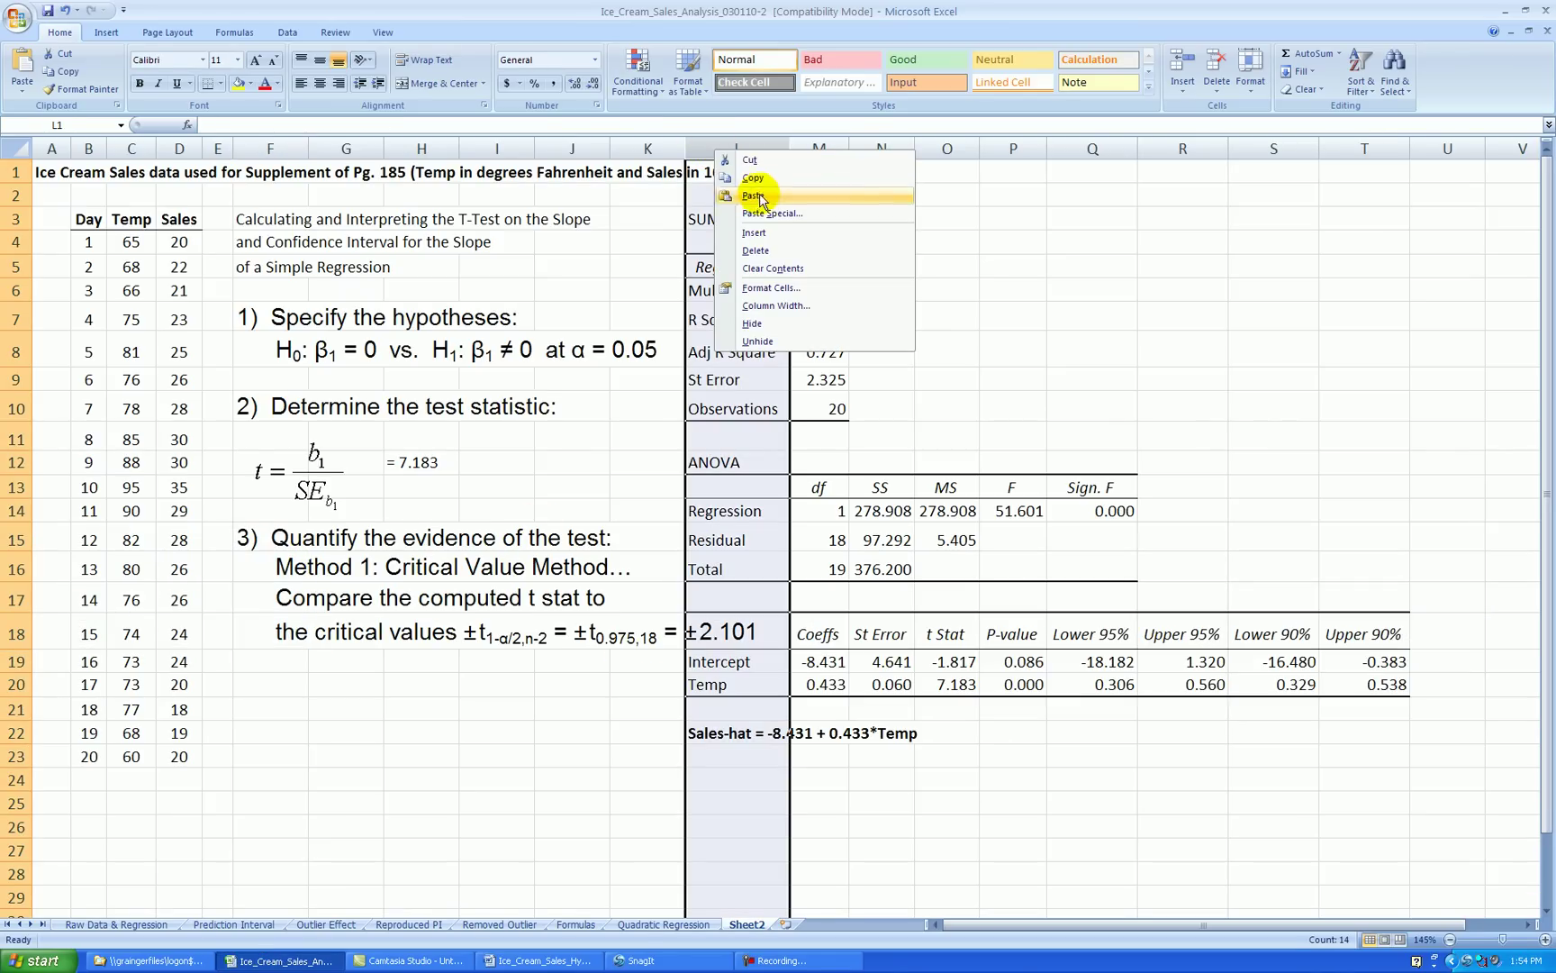
pyautogui.click(755, 234)
pyautogui.click(699, 436)
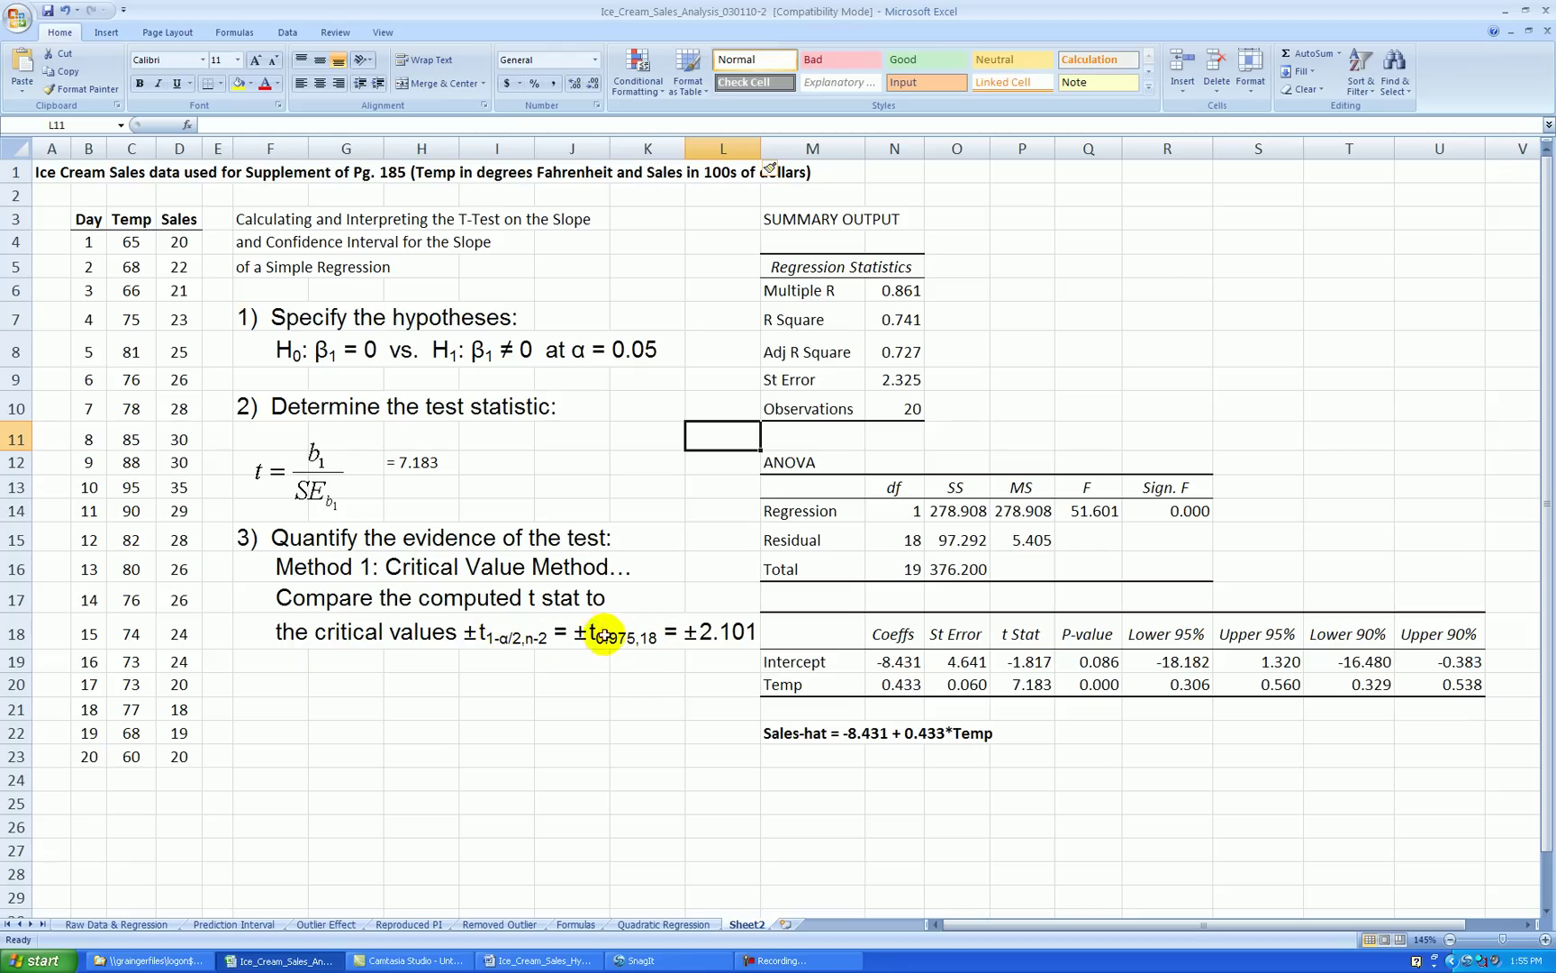
pyautogui.click(909, 542)
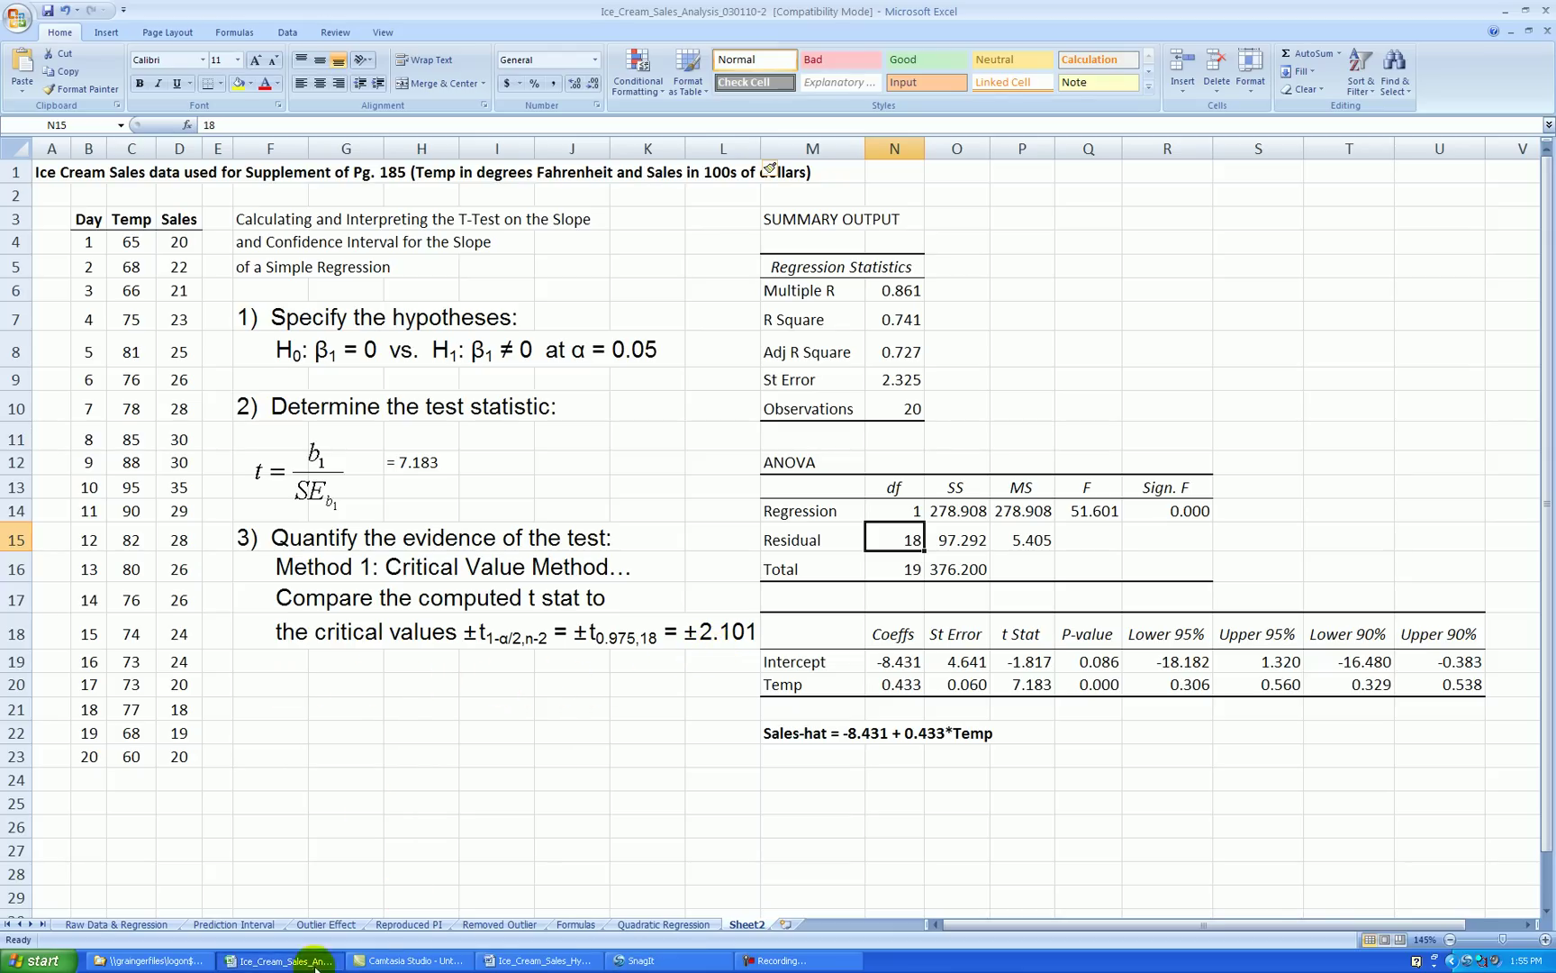
# Step: Copy the 'If the computed t…' rejection rule from Word into cell F20
pyautogui.click(539, 960)
pyautogui.click(180, 526)
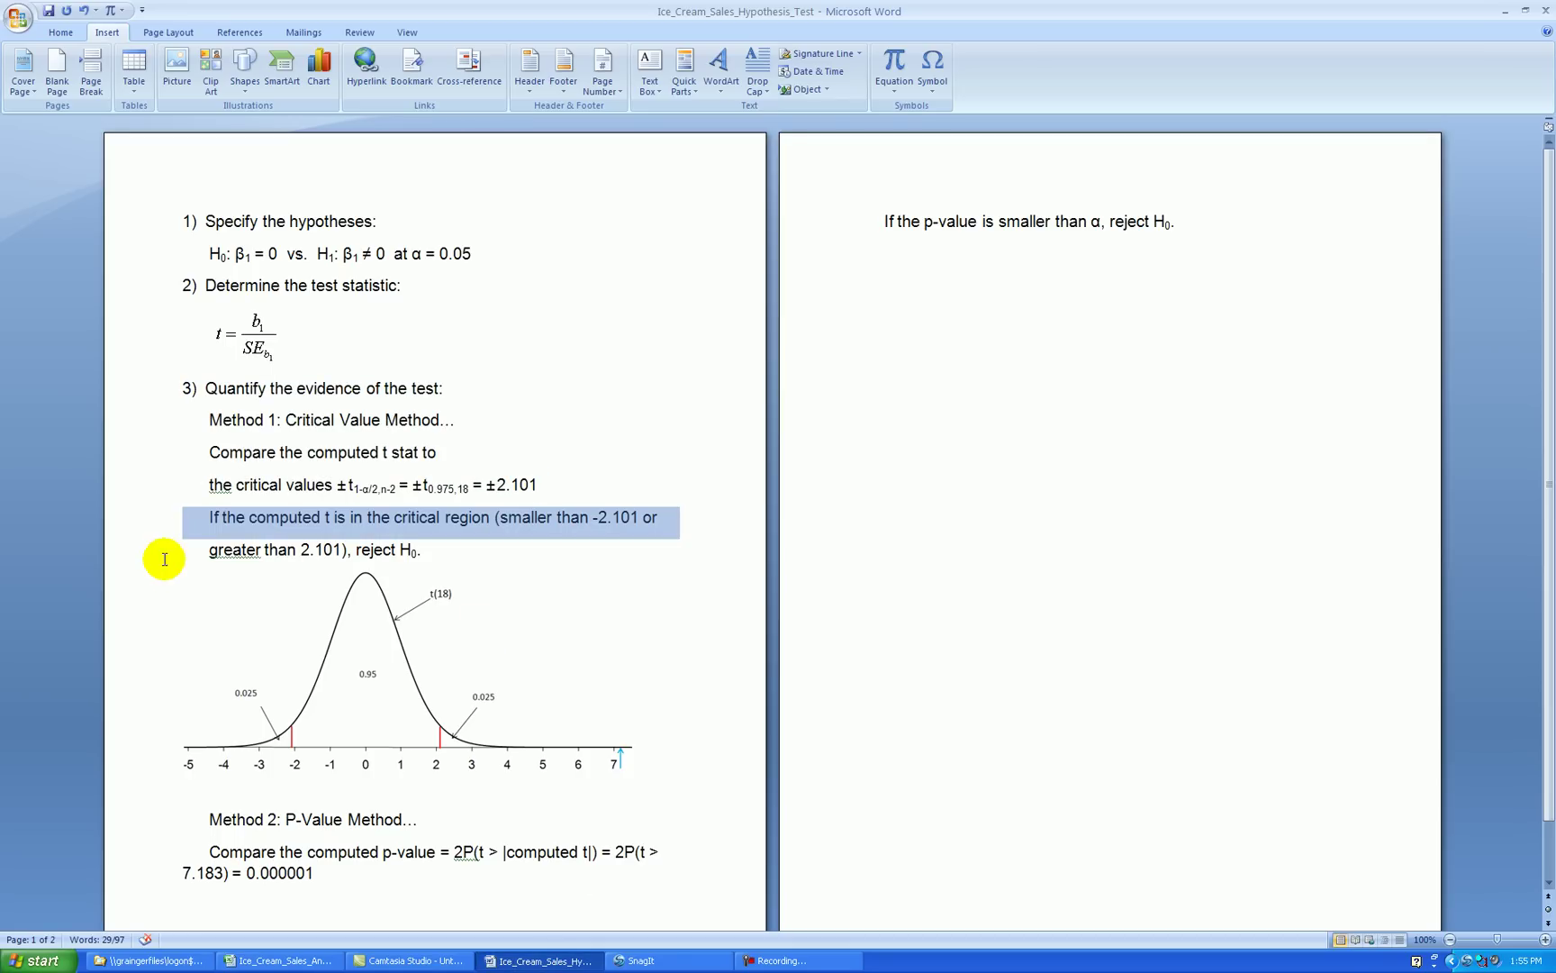
pyautogui.moveTo(165, 561); pyautogui.dragTo(166, 575)
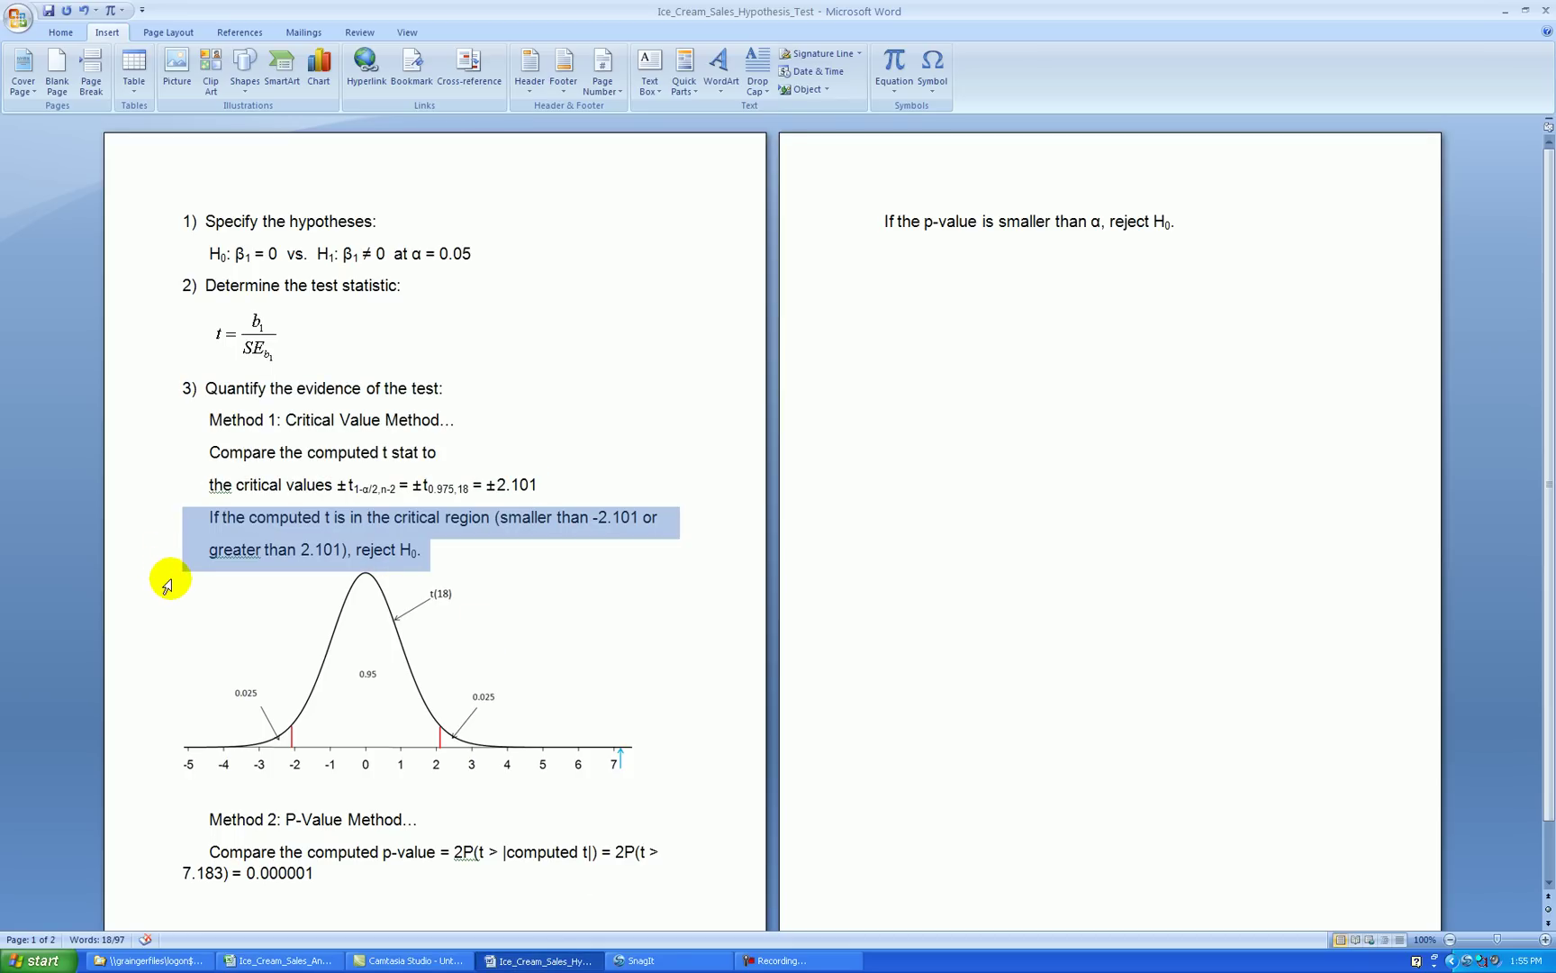
pyautogui.click(315, 968)
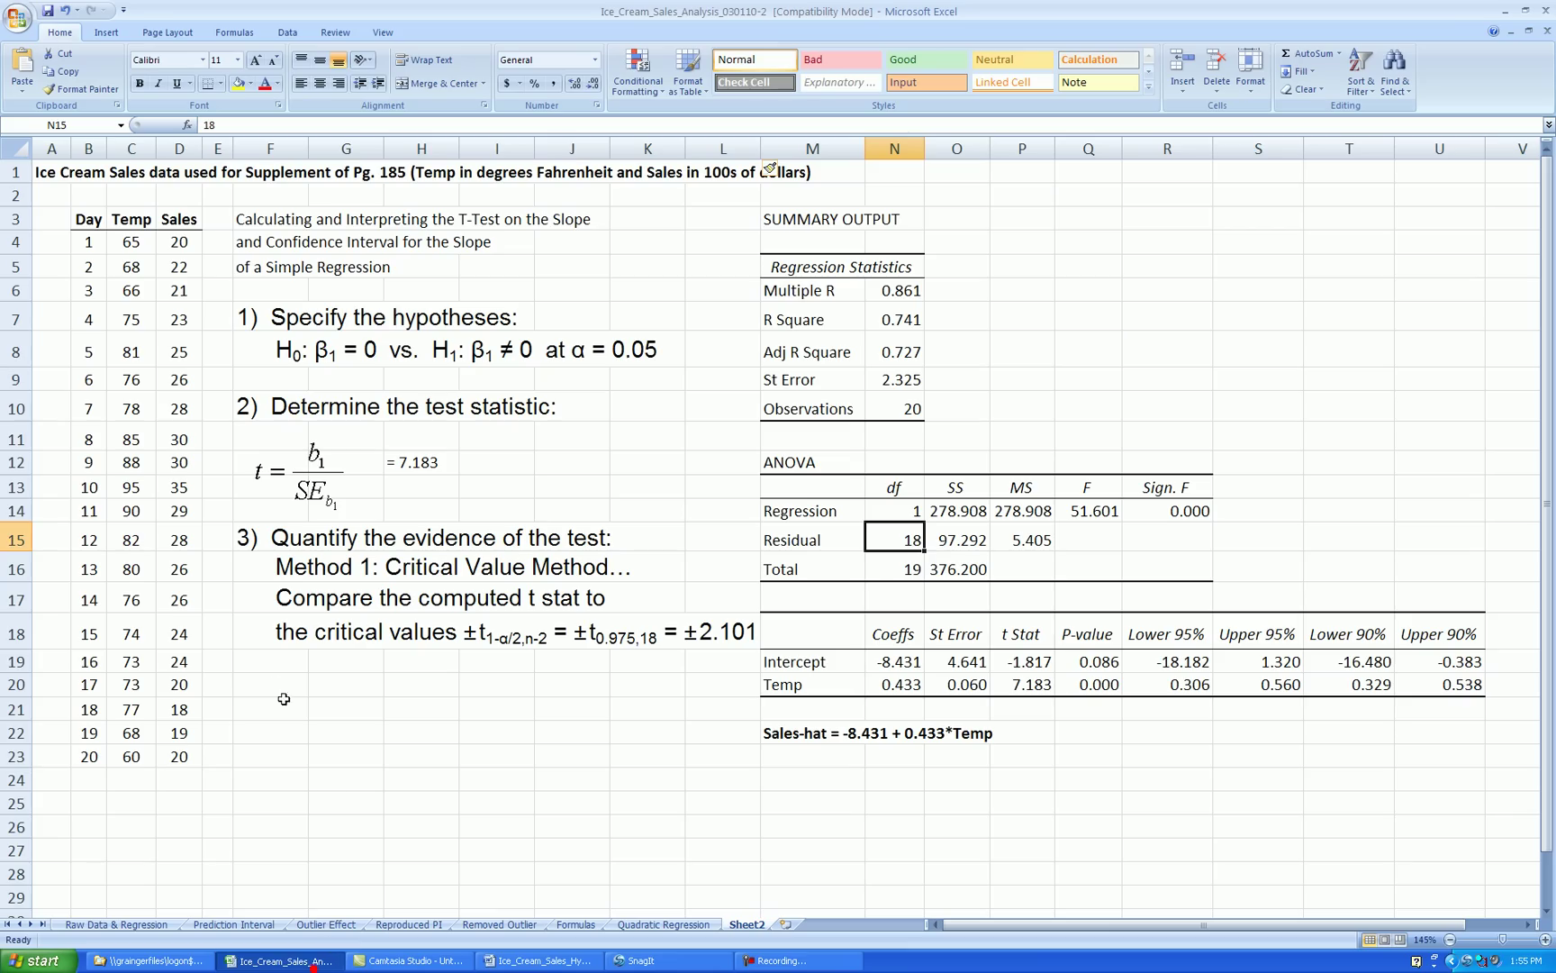
pyautogui.click(270, 684)
pyautogui.hotkey('ctrl', 'v')
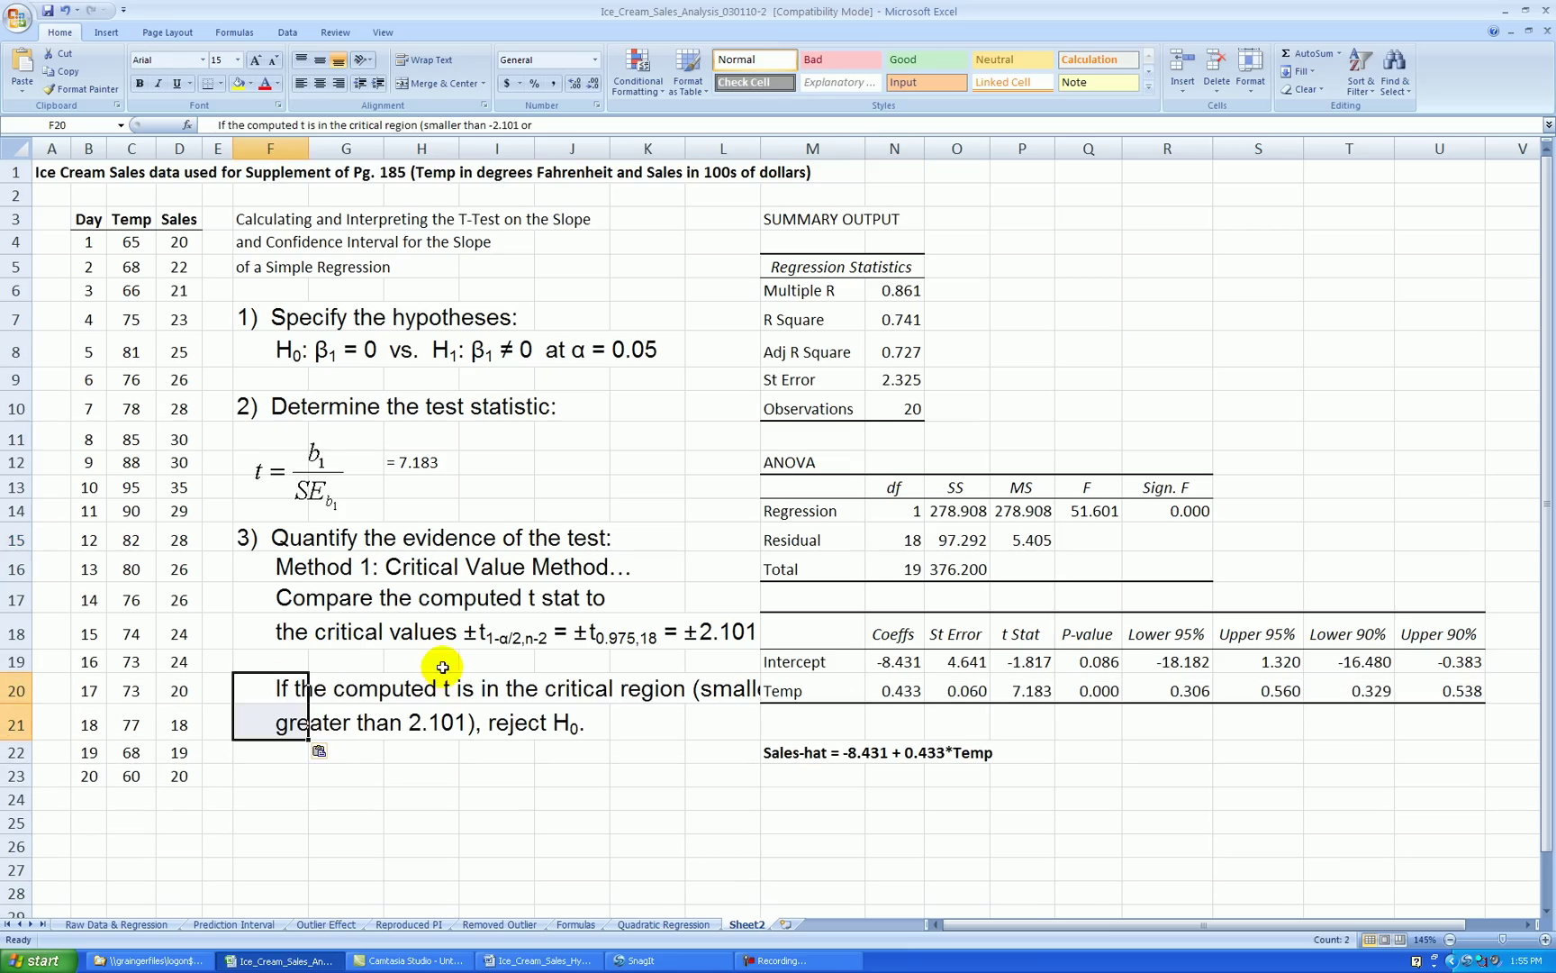
# Step: Insert three more blank columns at L, M and N so the rule fits
pyautogui.click(455, 709)
pyautogui.scroll(-3, 454, 711)
pyautogui.scroll(1, 469, 468)
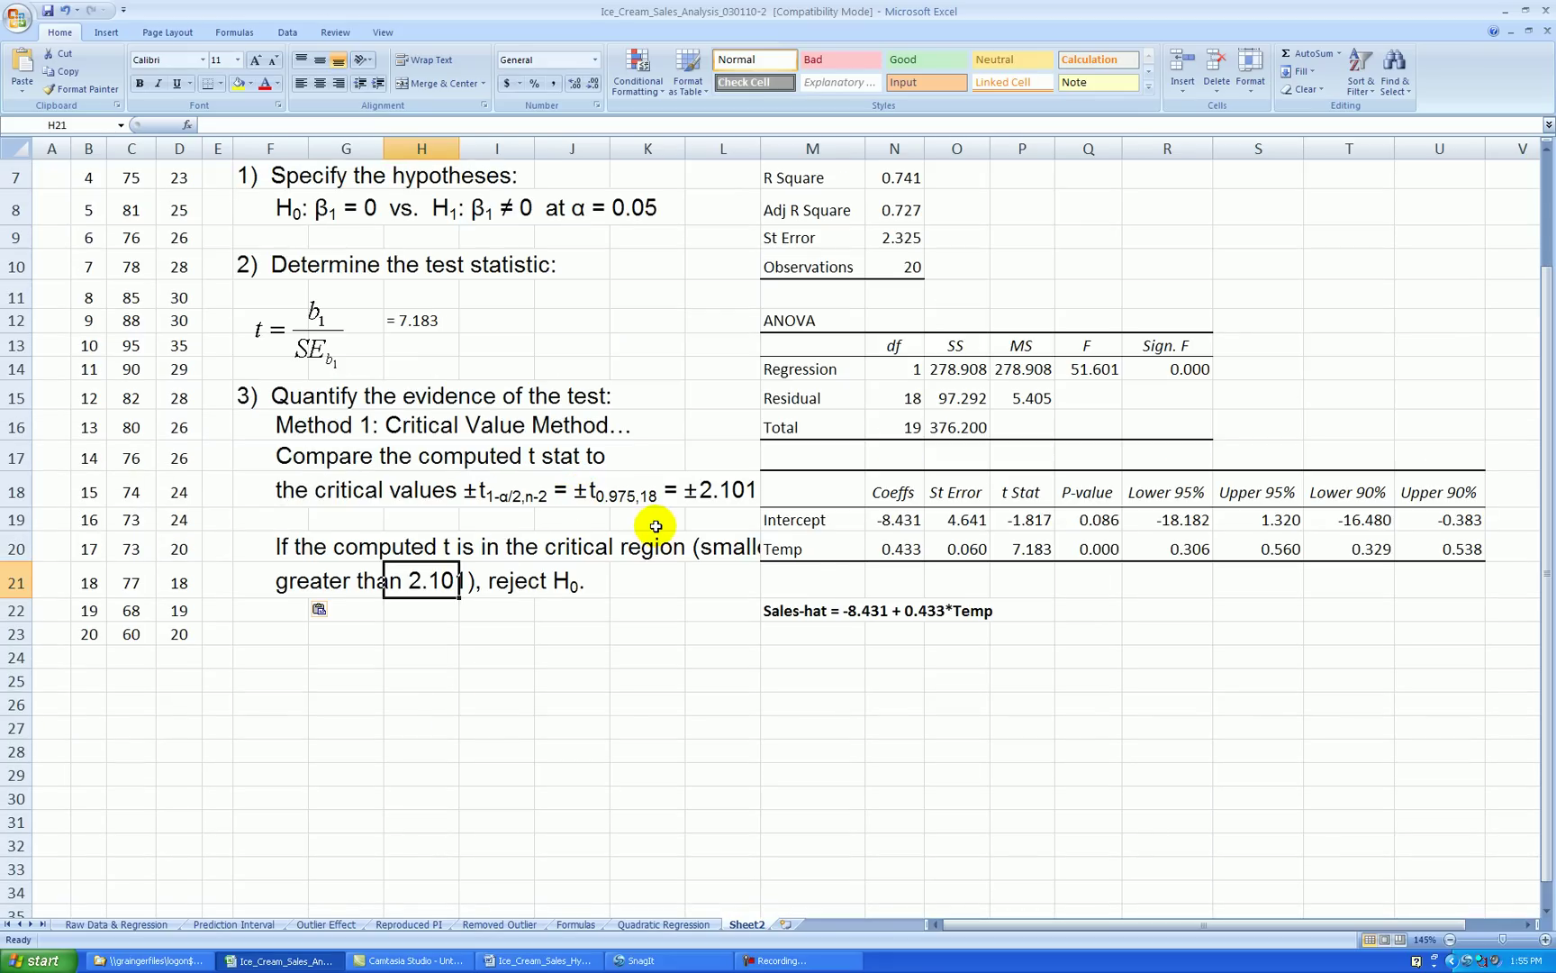
pyautogui.rightClick(747, 149)
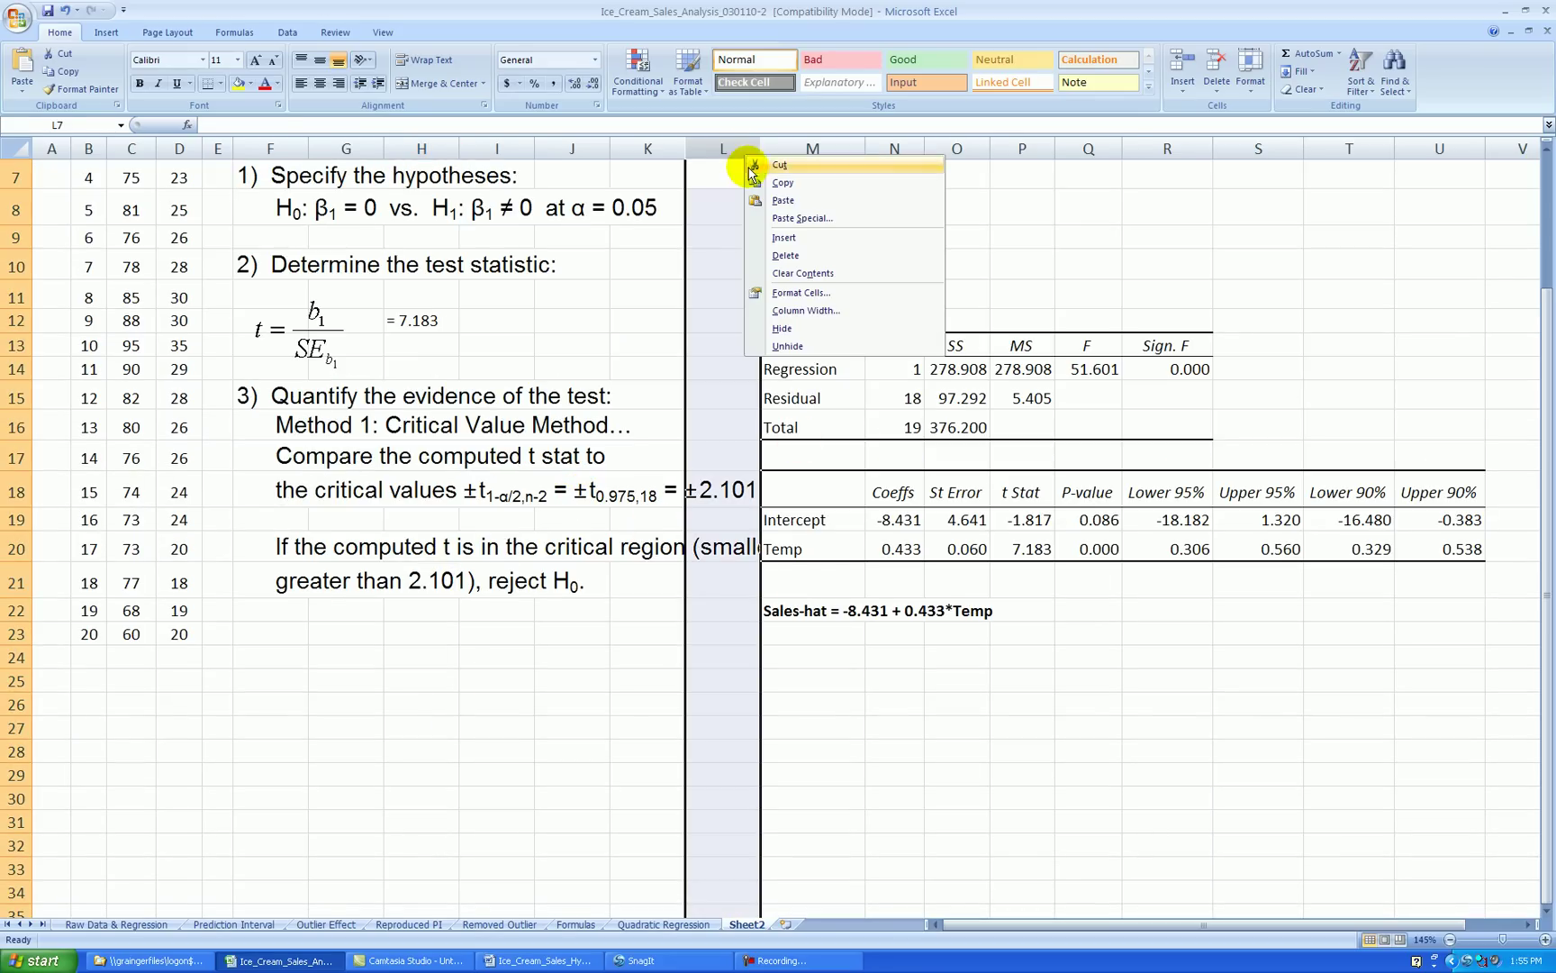
pyautogui.click(797, 239)
pyautogui.click(839, 642)
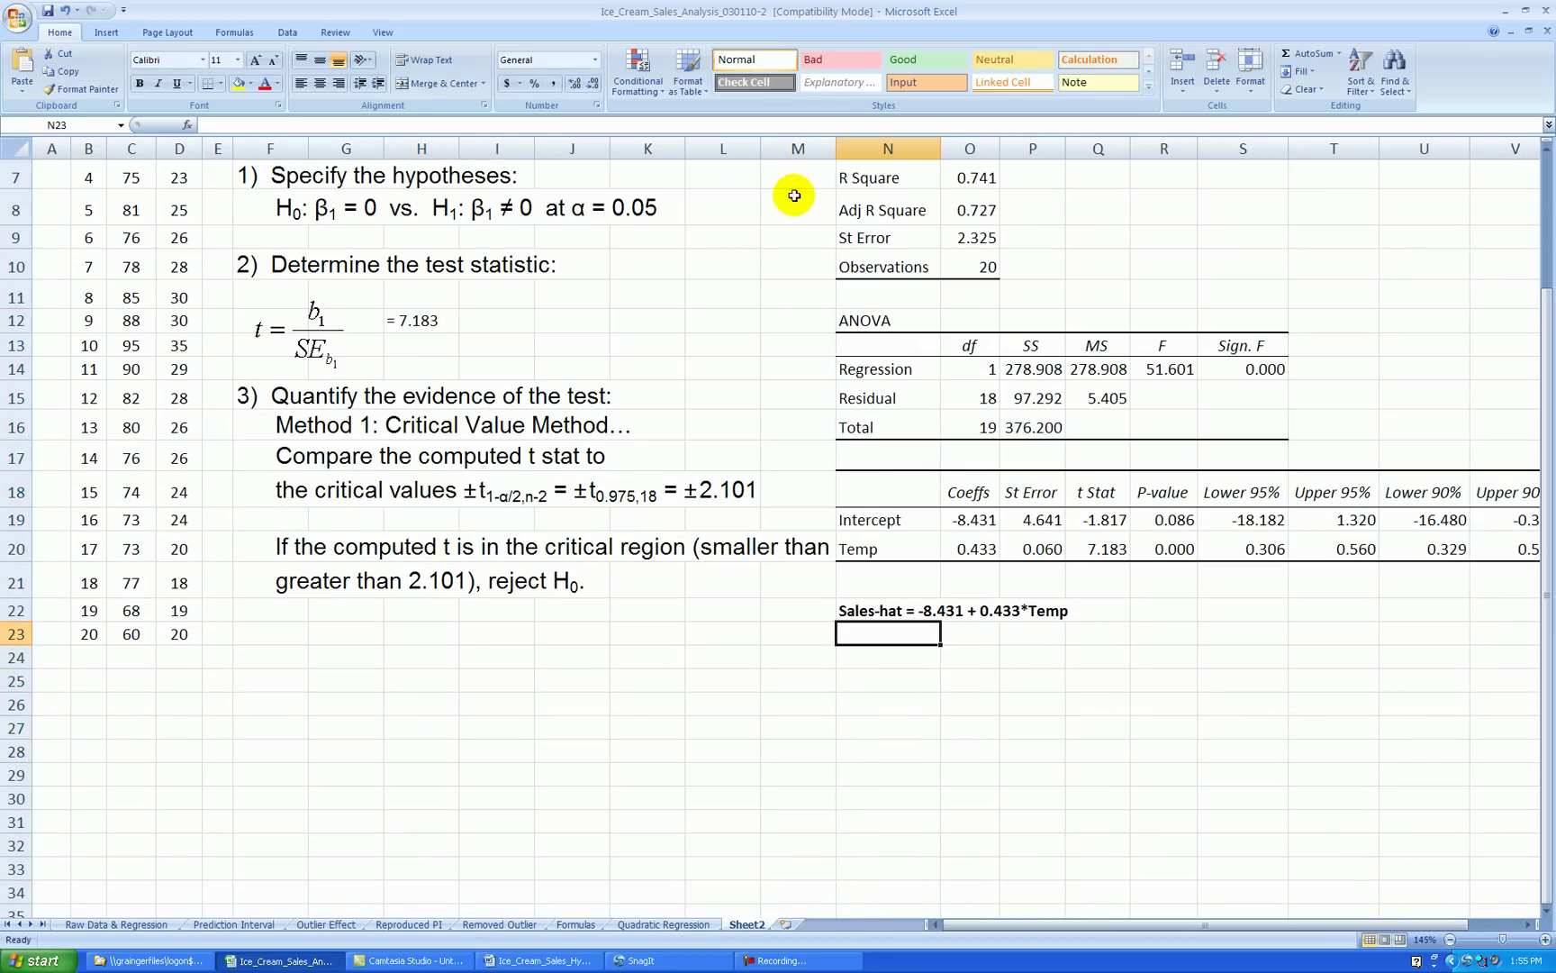
pyautogui.rightClick(800, 148)
pyautogui.click(860, 233)
pyautogui.click(807, 612)
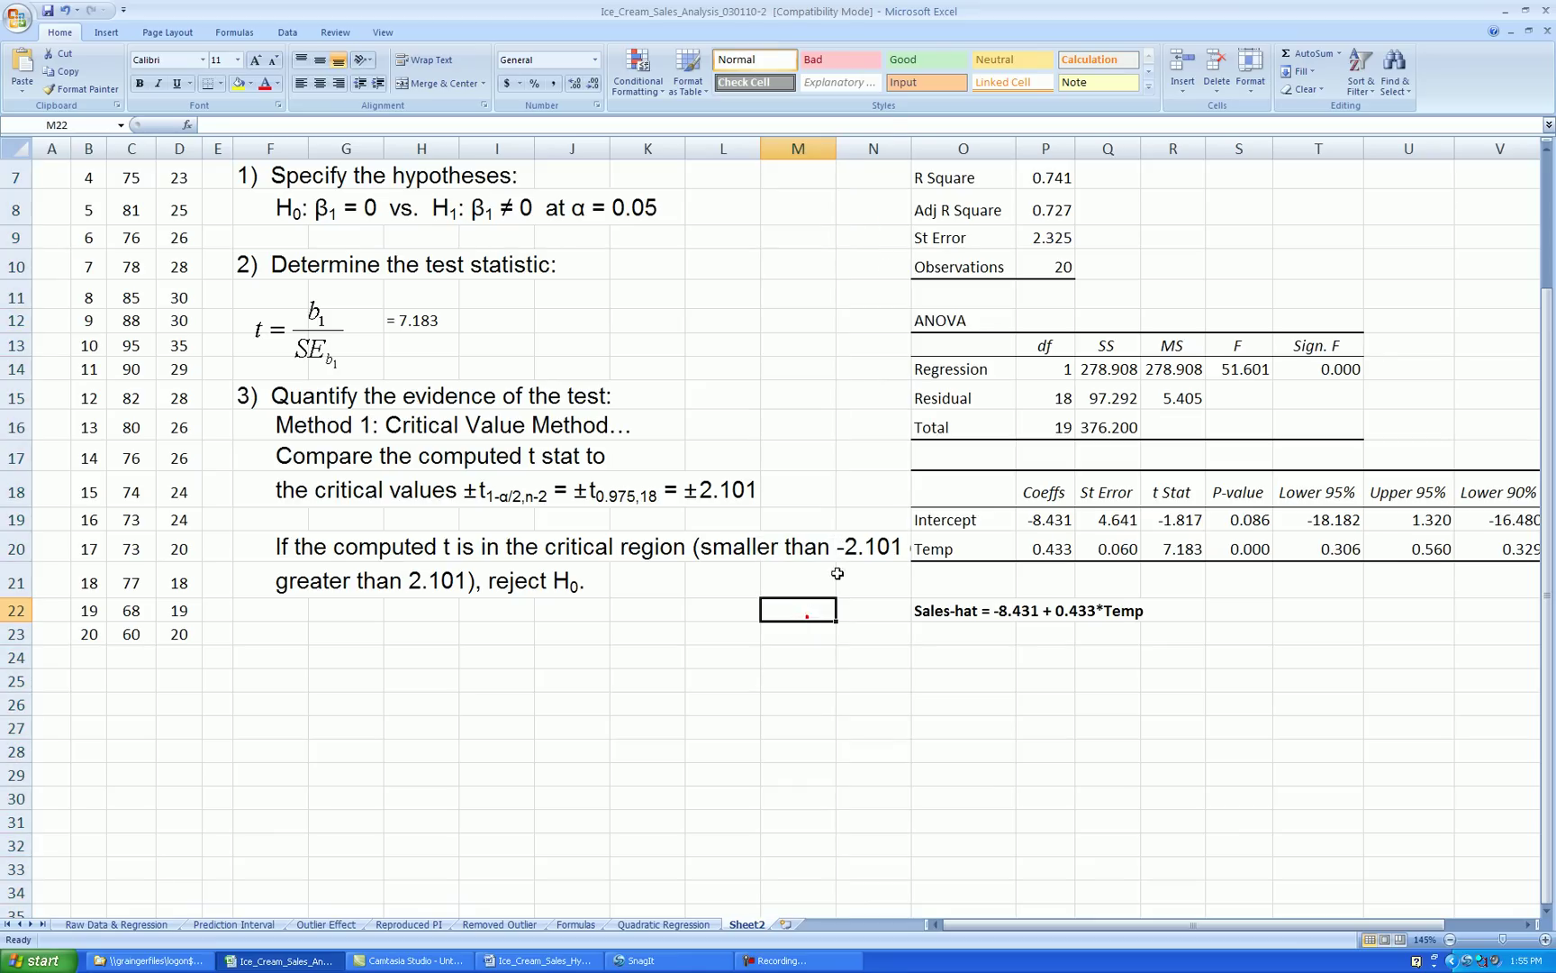
pyautogui.rightClick(872, 148)
pyautogui.click(933, 231)
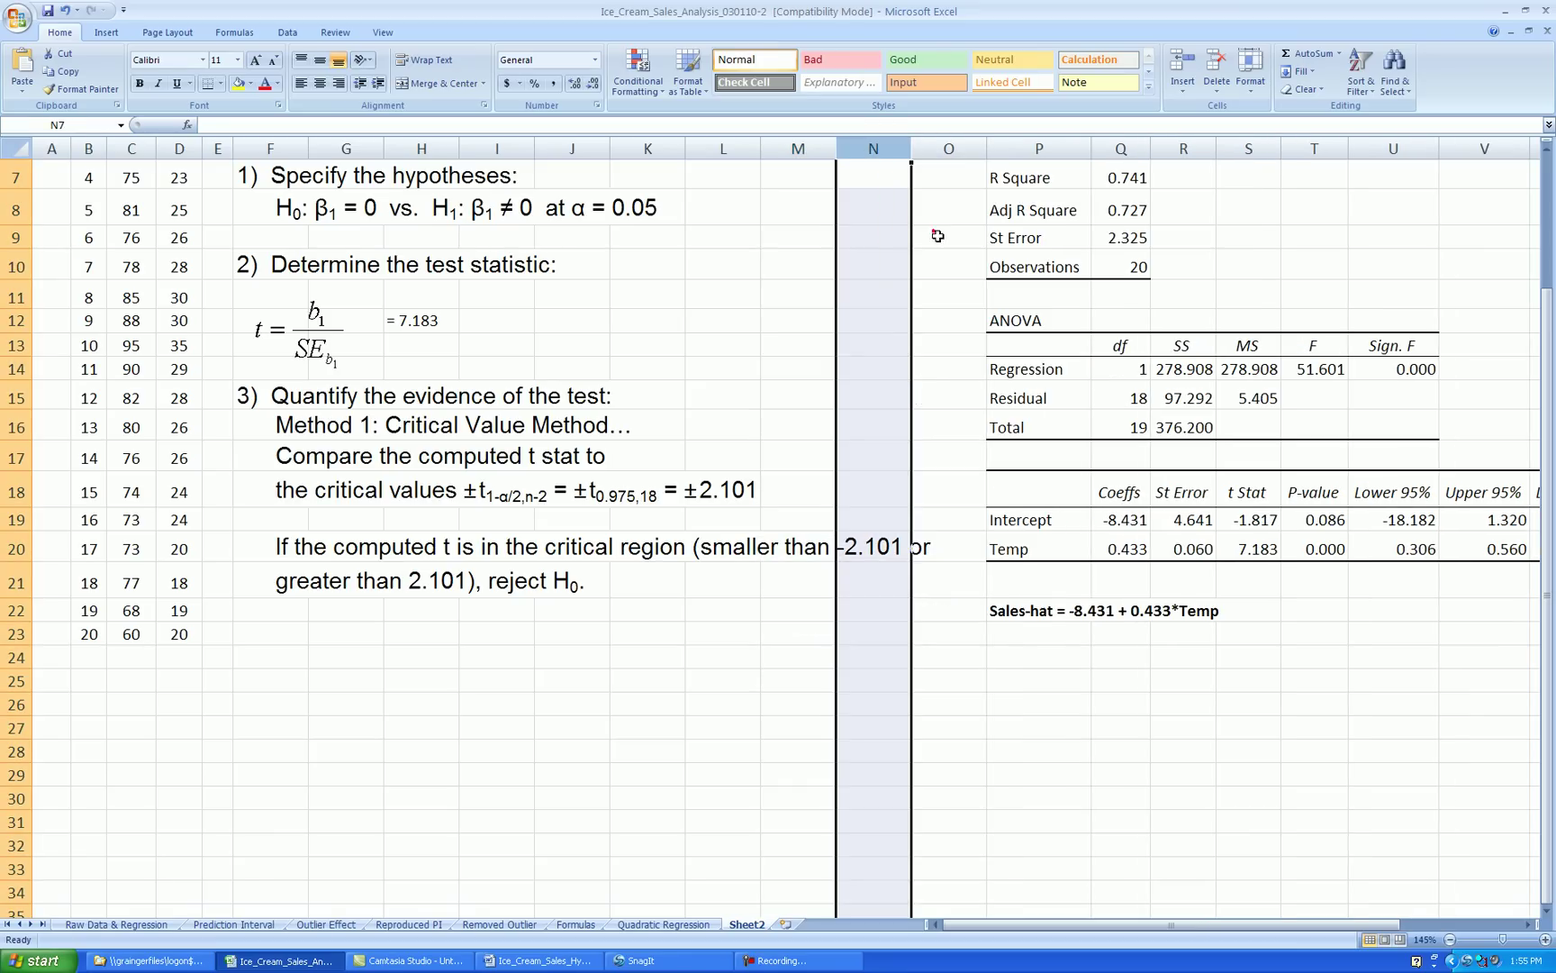
pyautogui.click(832, 634)
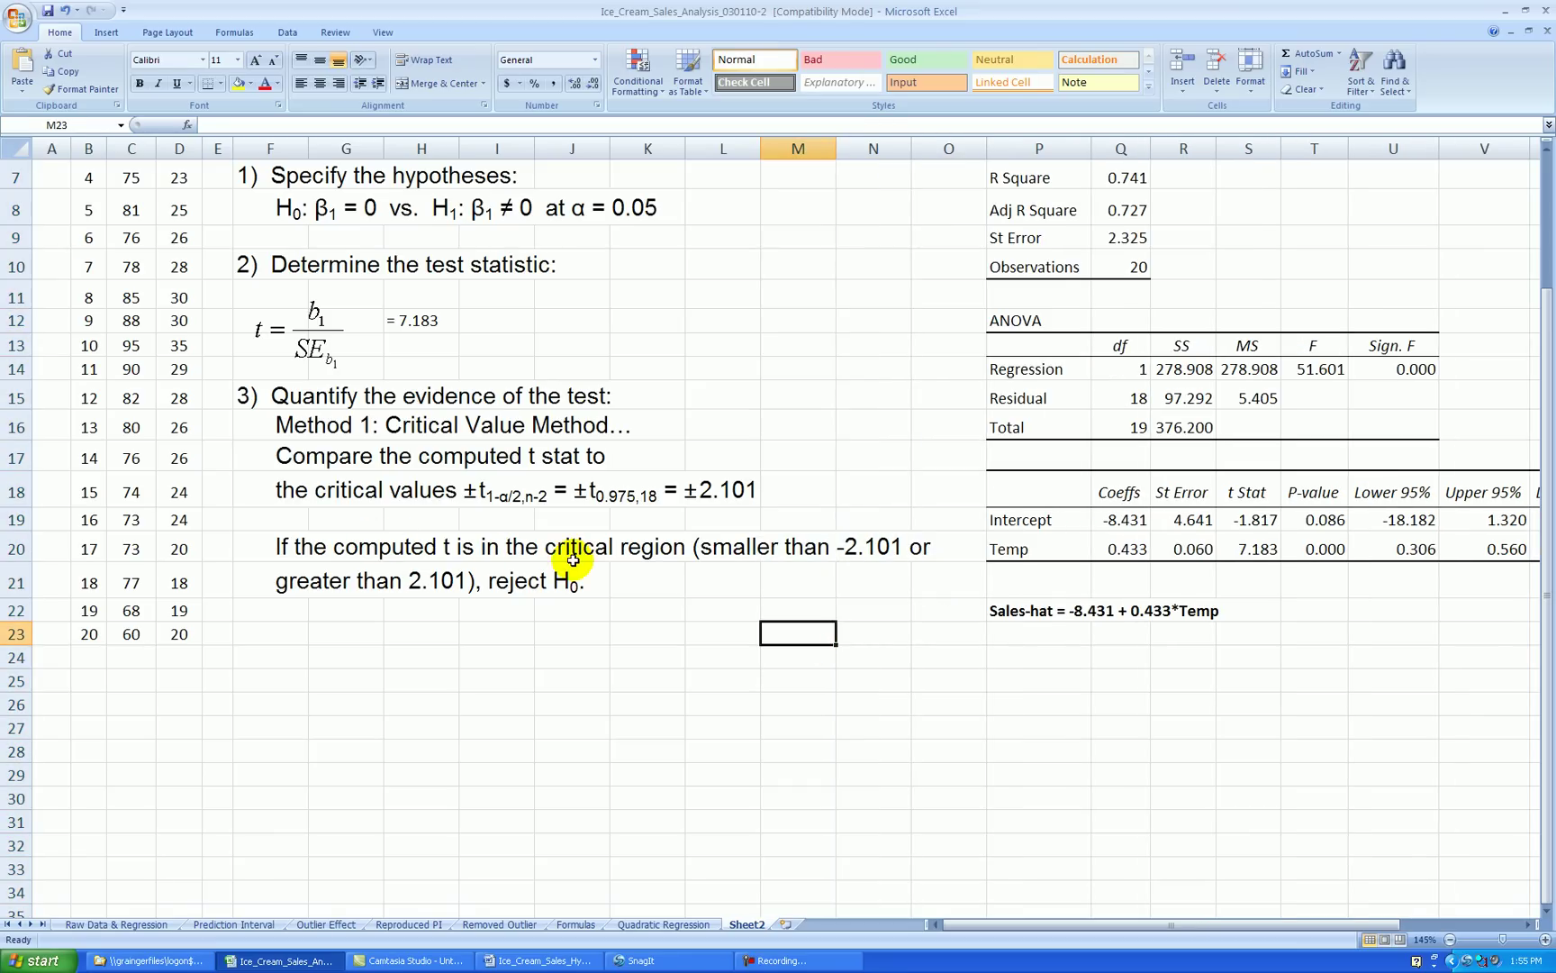
# Step: Set the '= 7.183' label in H12 to font size 15
pyautogui.click(440, 333)
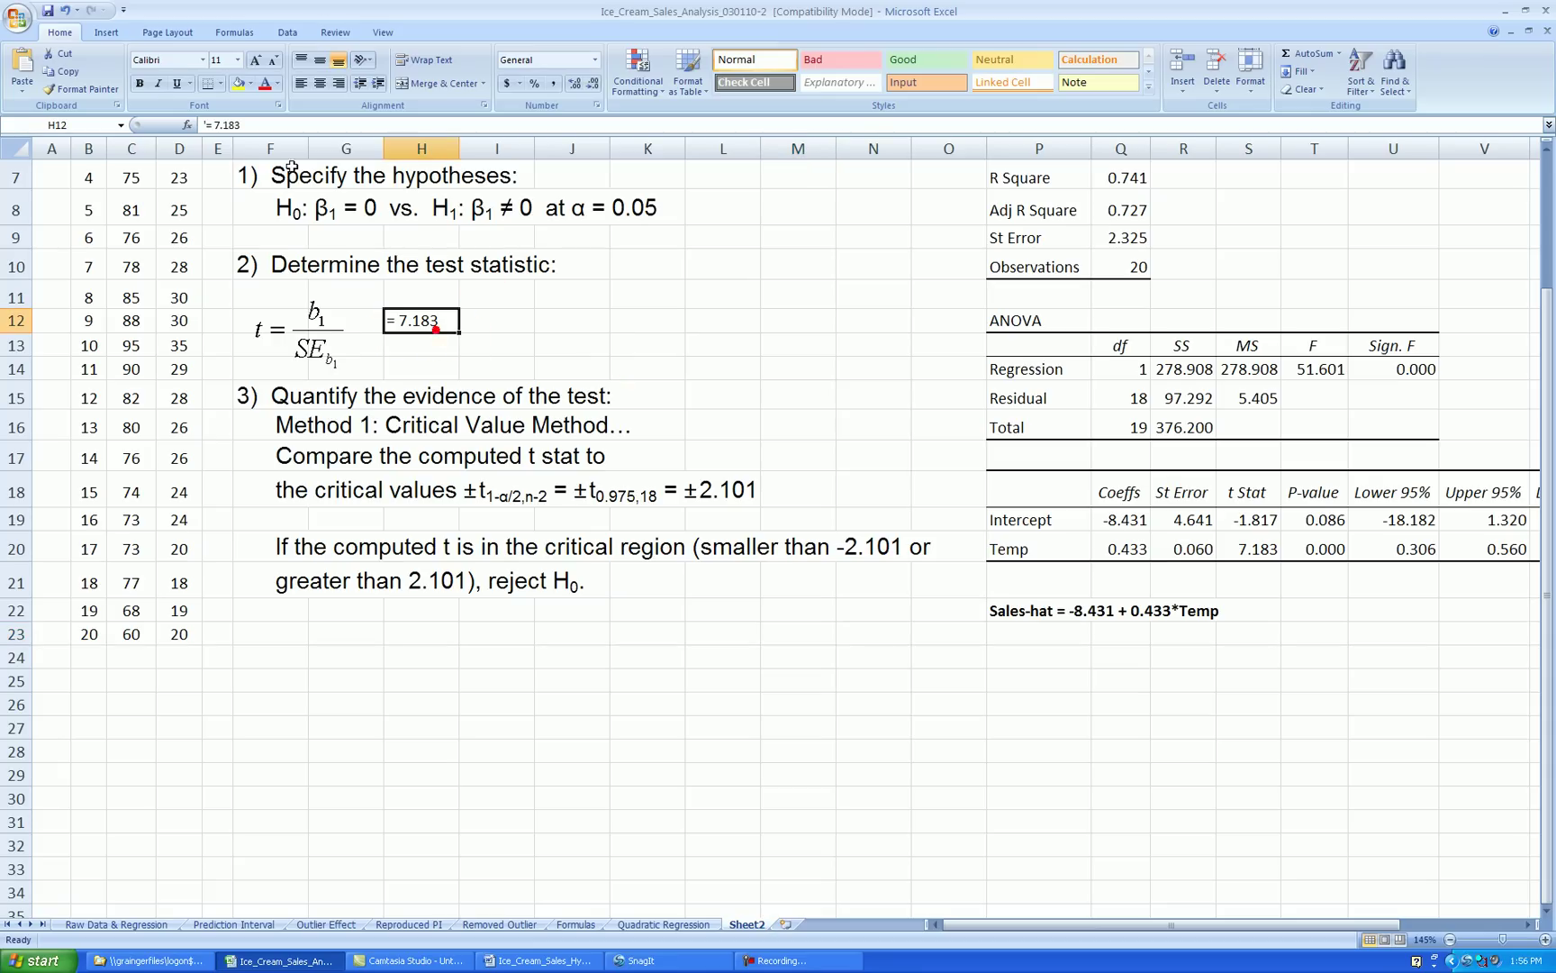
pyautogui.write('15')
pyautogui.press('Return')
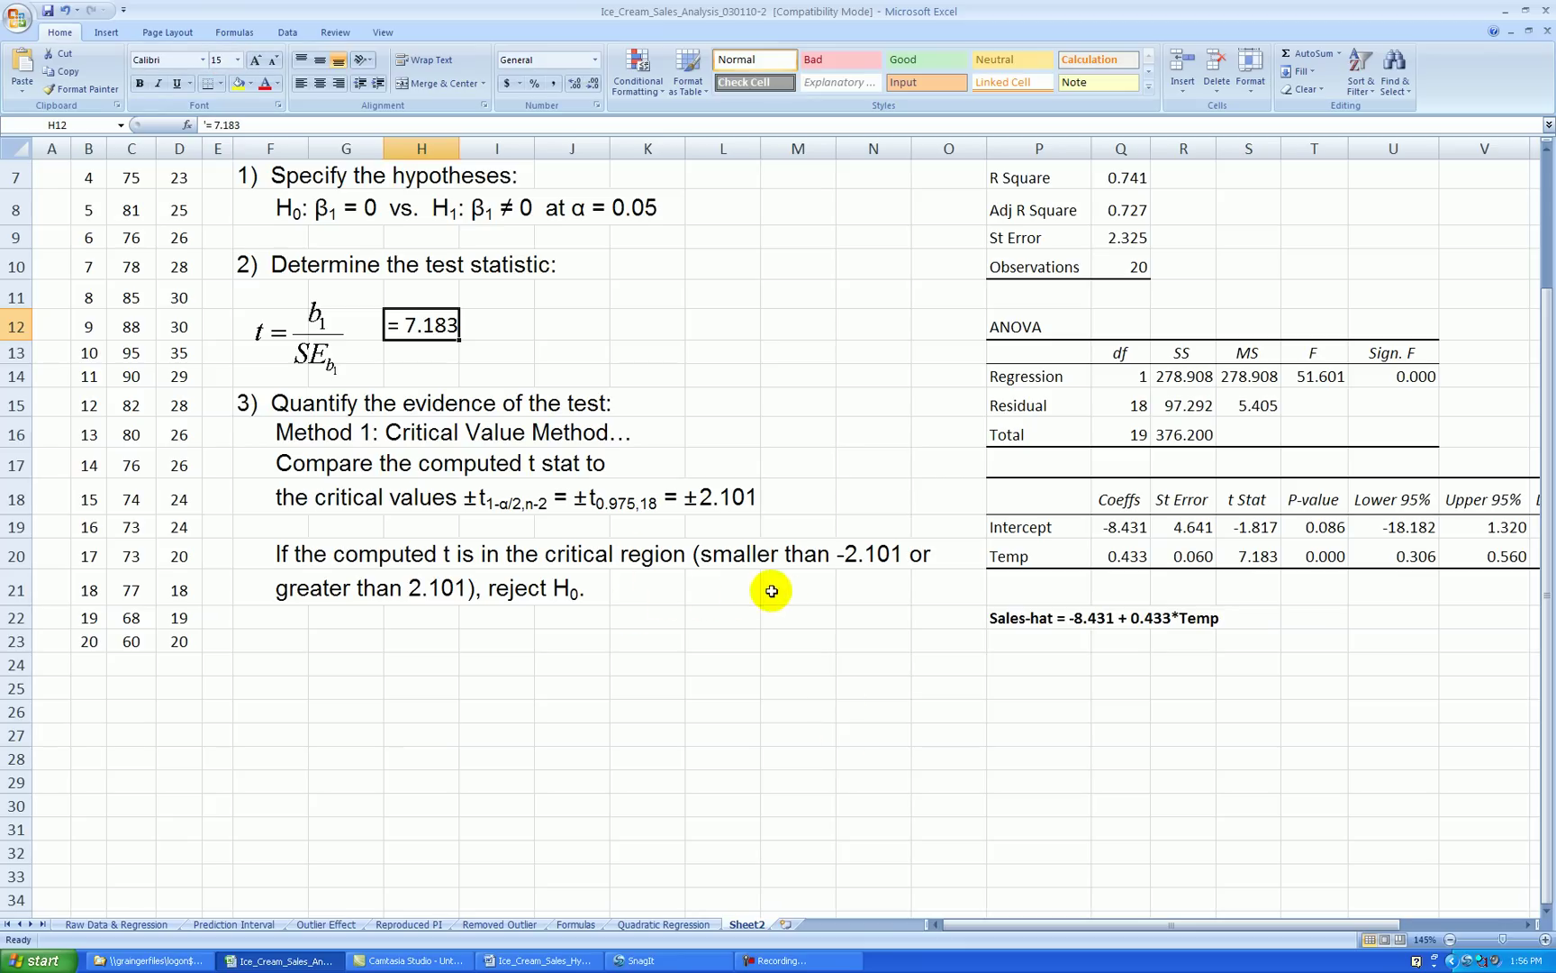
pyautogui.click(722, 623)
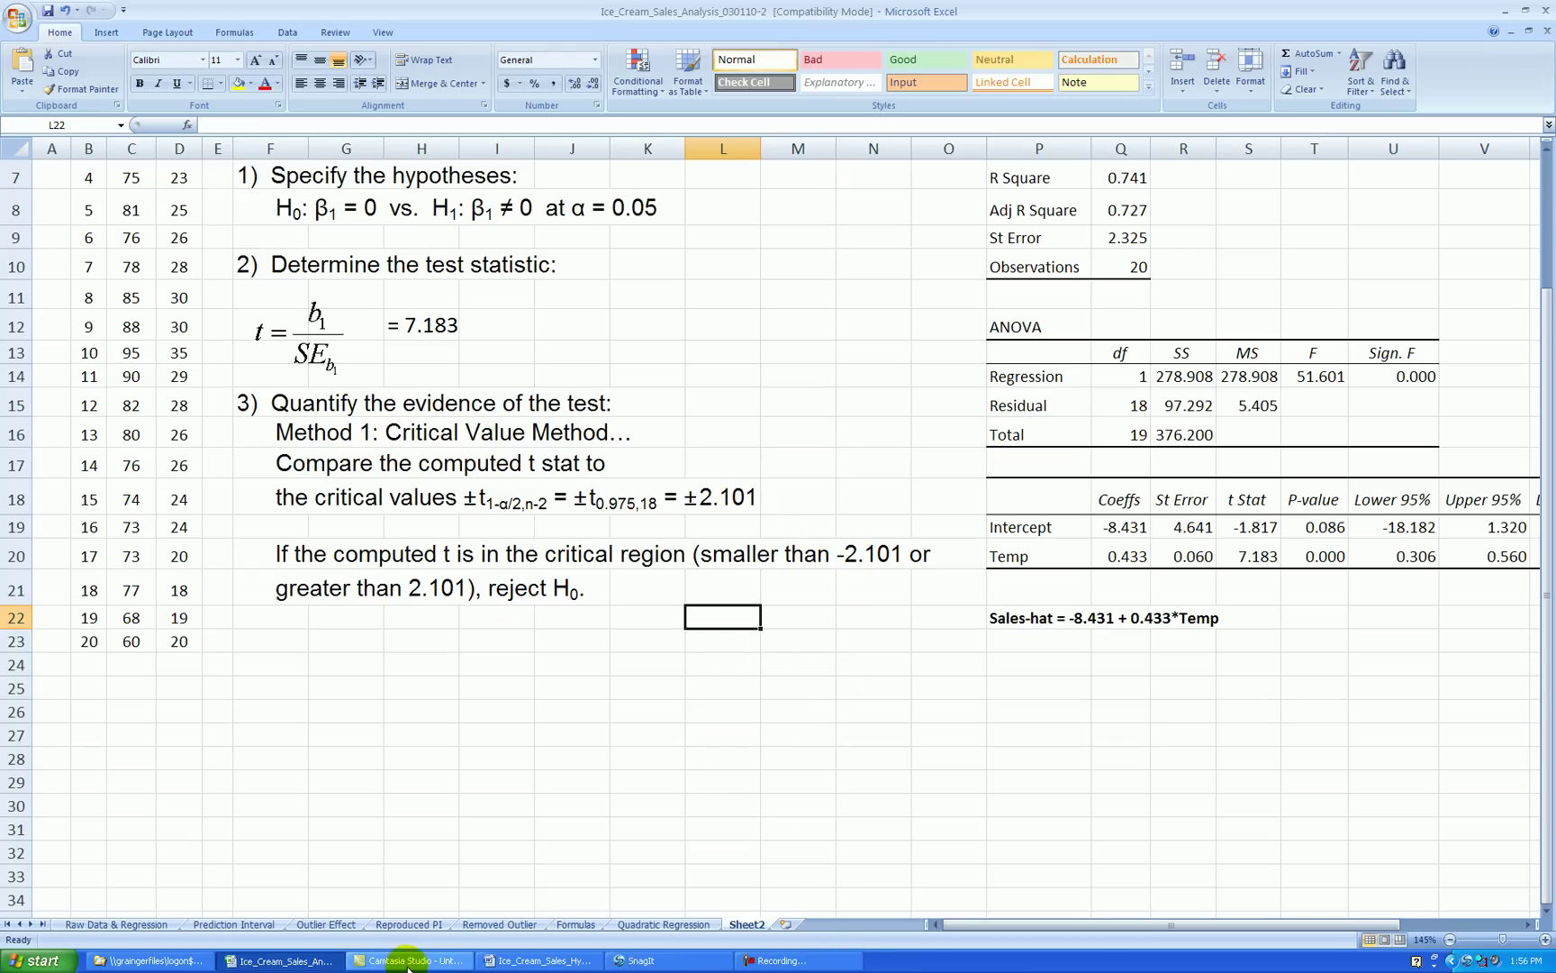
# Step: Copy the t(18) distribution graph from Word and paste it at cell G23
pyautogui.click(573, 962)
pyautogui.click(390, 678)
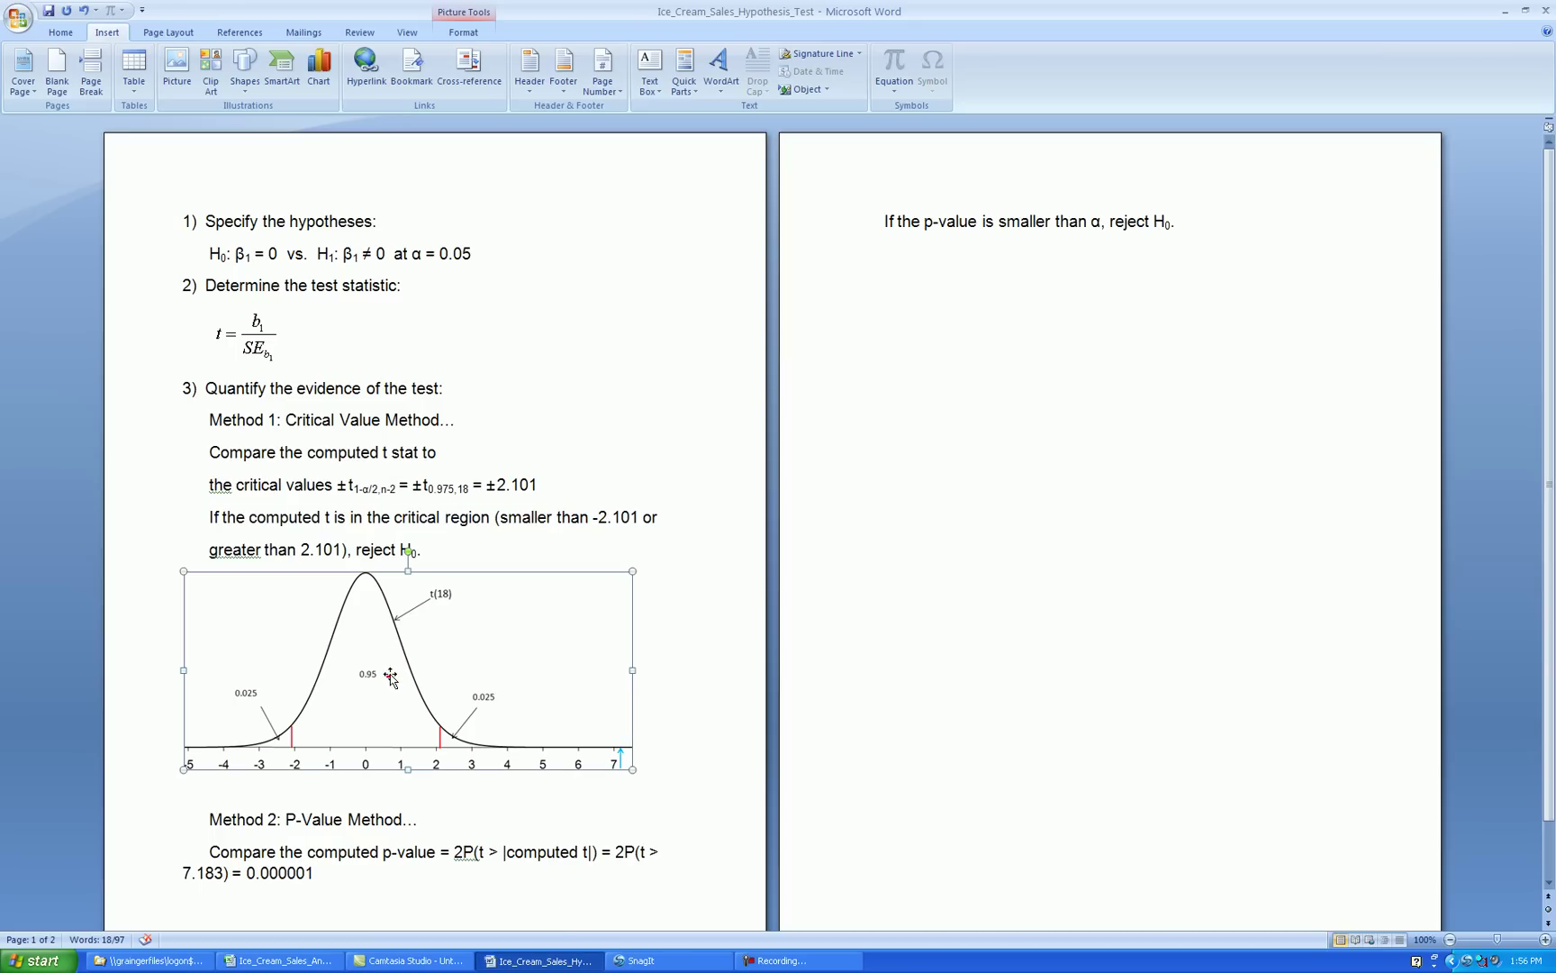
pyautogui.click(279, 960)
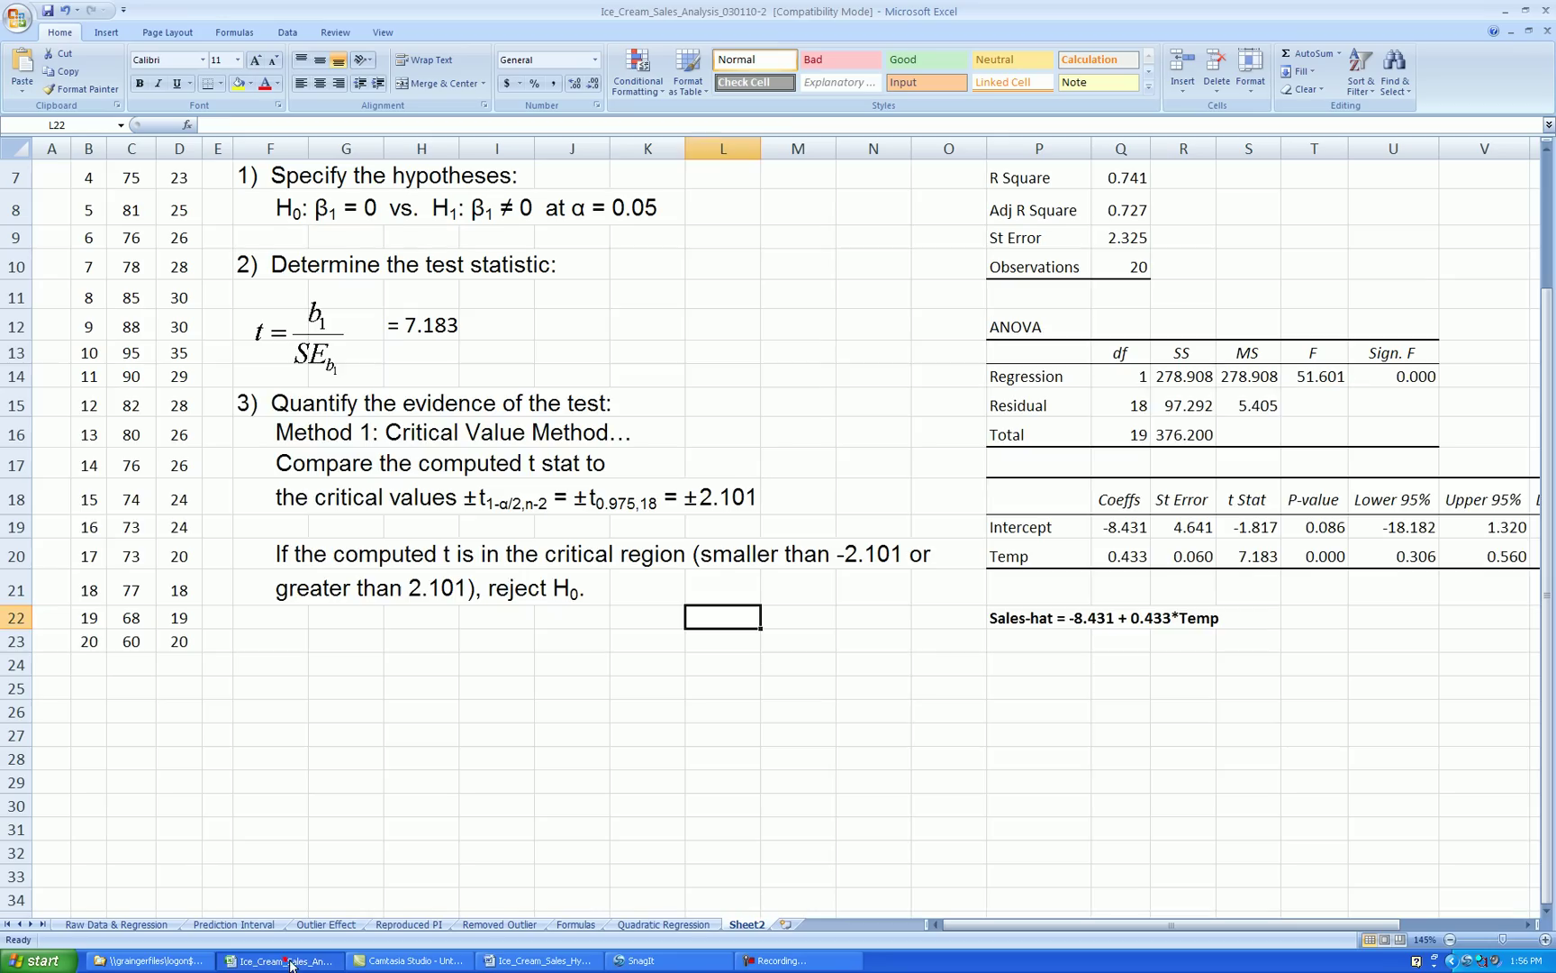
pyautogui.click(324, 641)
pyautogui.hotkey('ctrl', 'v')
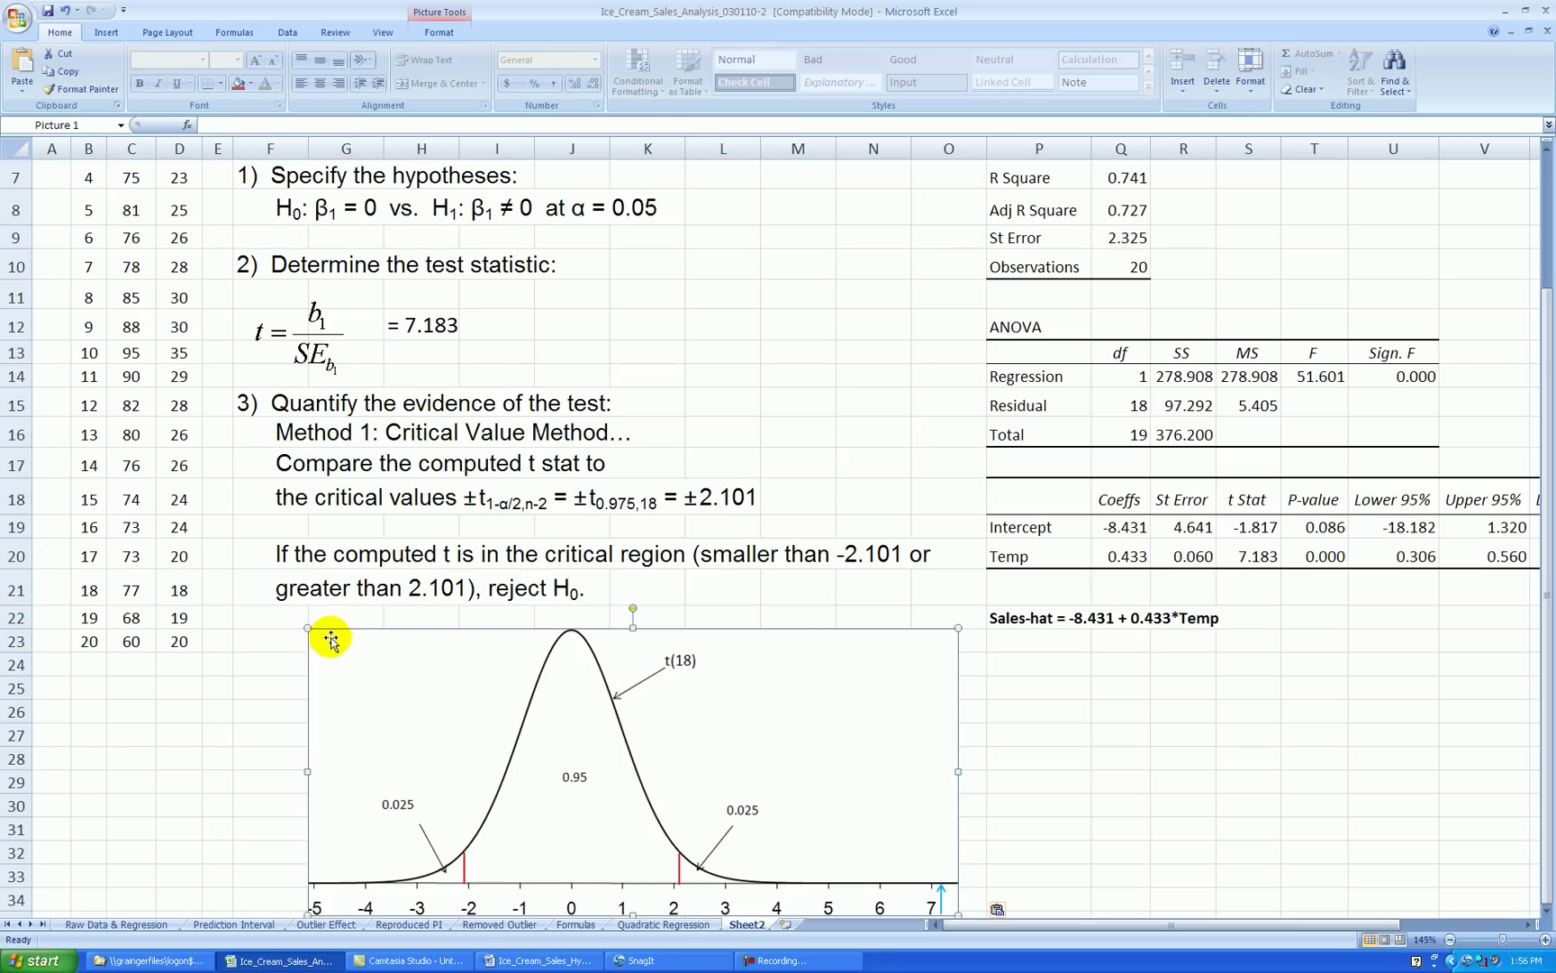
pyautogui.scroll(-4, 1046, 730)
pyautogui.click(721, 636)
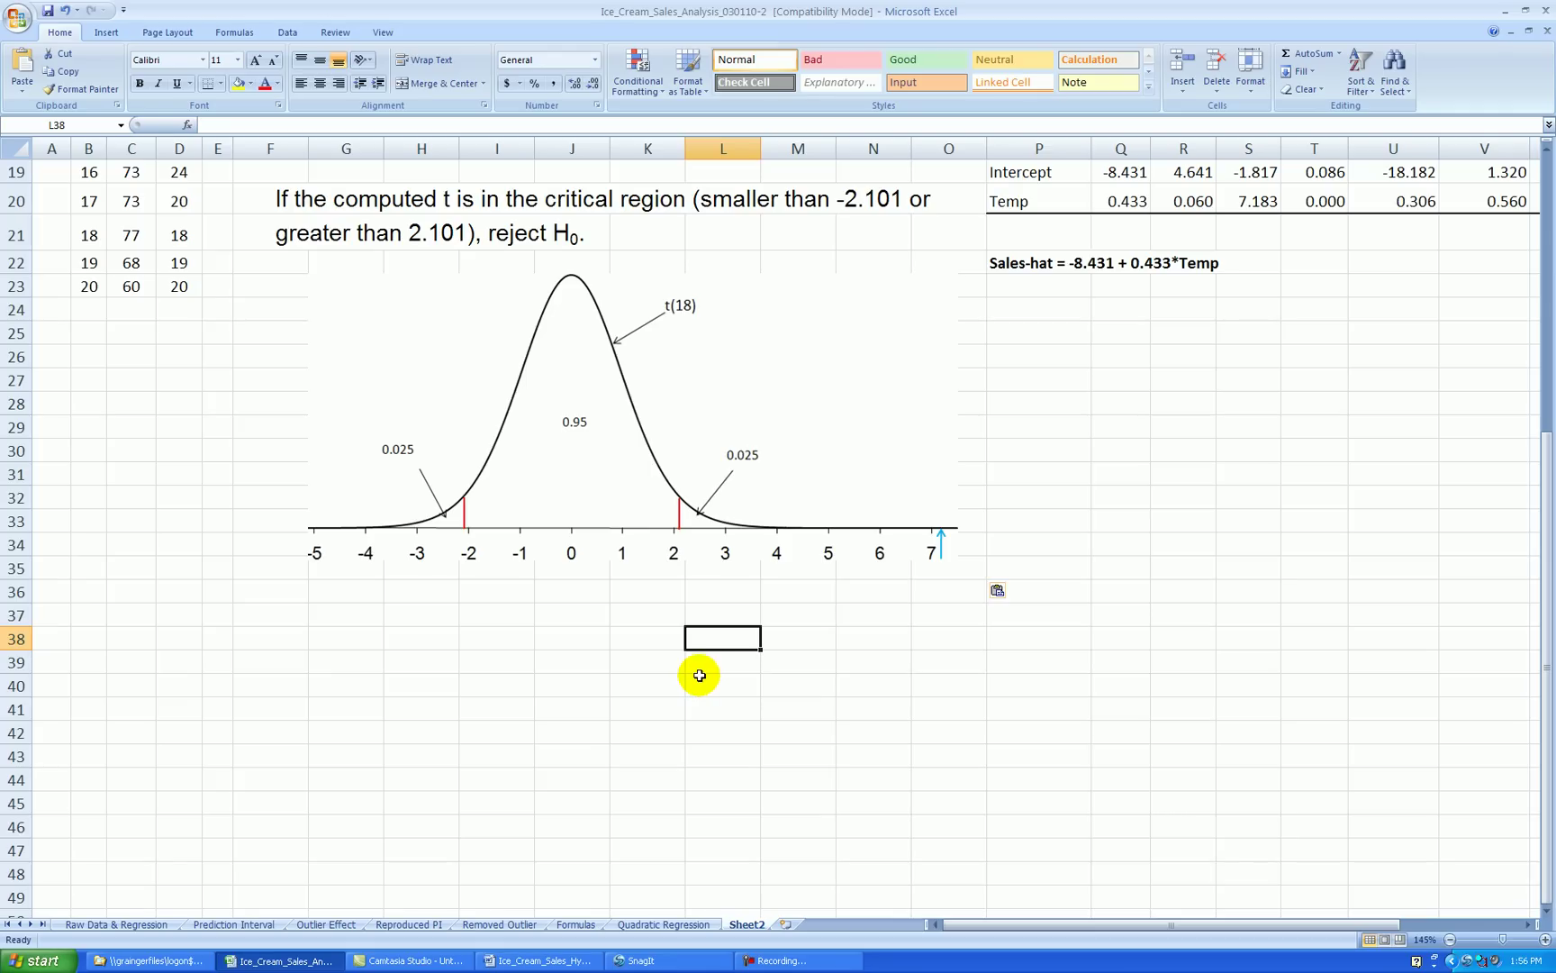
pyautogui.scroll(5, 711, 666)
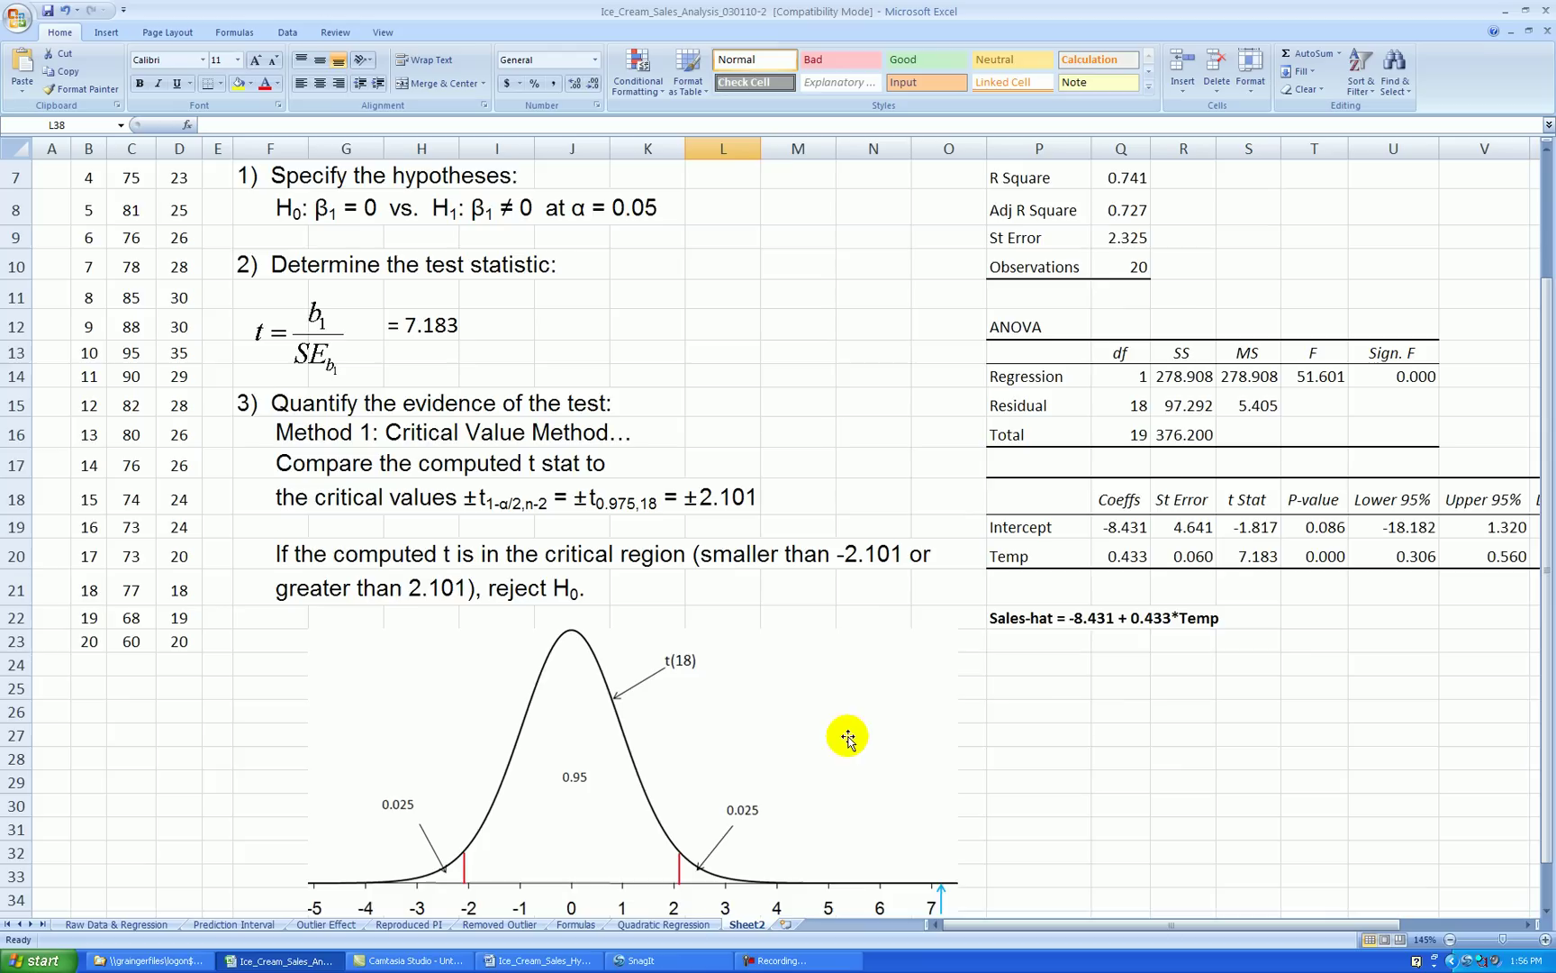
pyautogui.scroll(1, 921, 753)
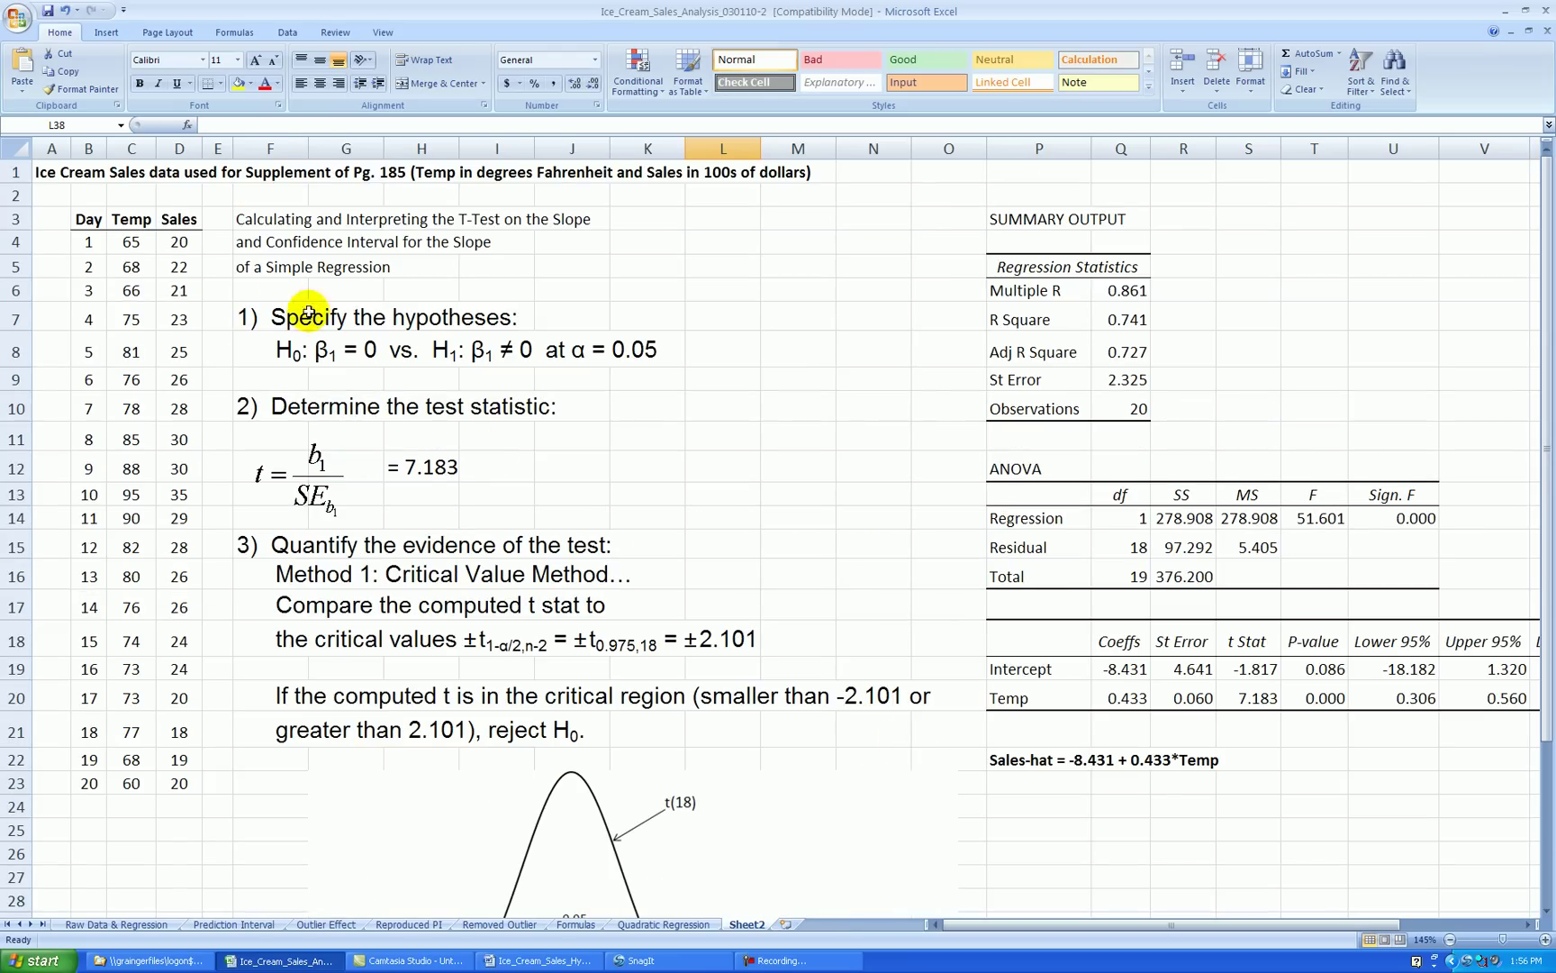
pyautogui.scroll(-5, 630, 513)
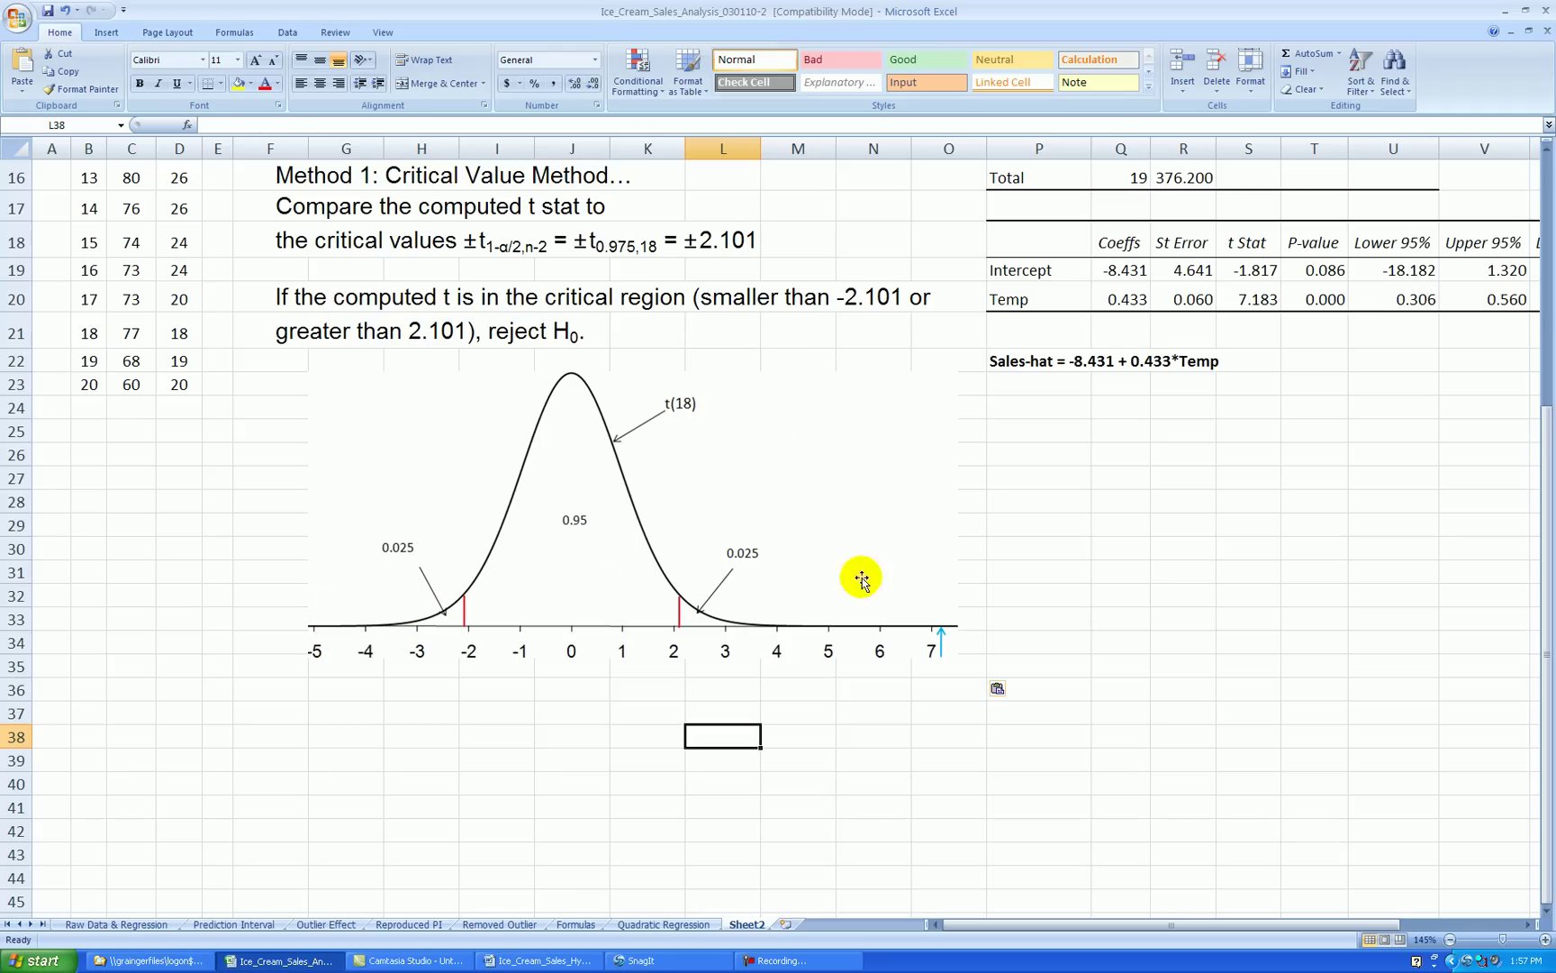
pyautogui.scroll(3, 712, 372)
pyautogui.click(458, 326)
pyautogui.scroll(-7, 453, 325)
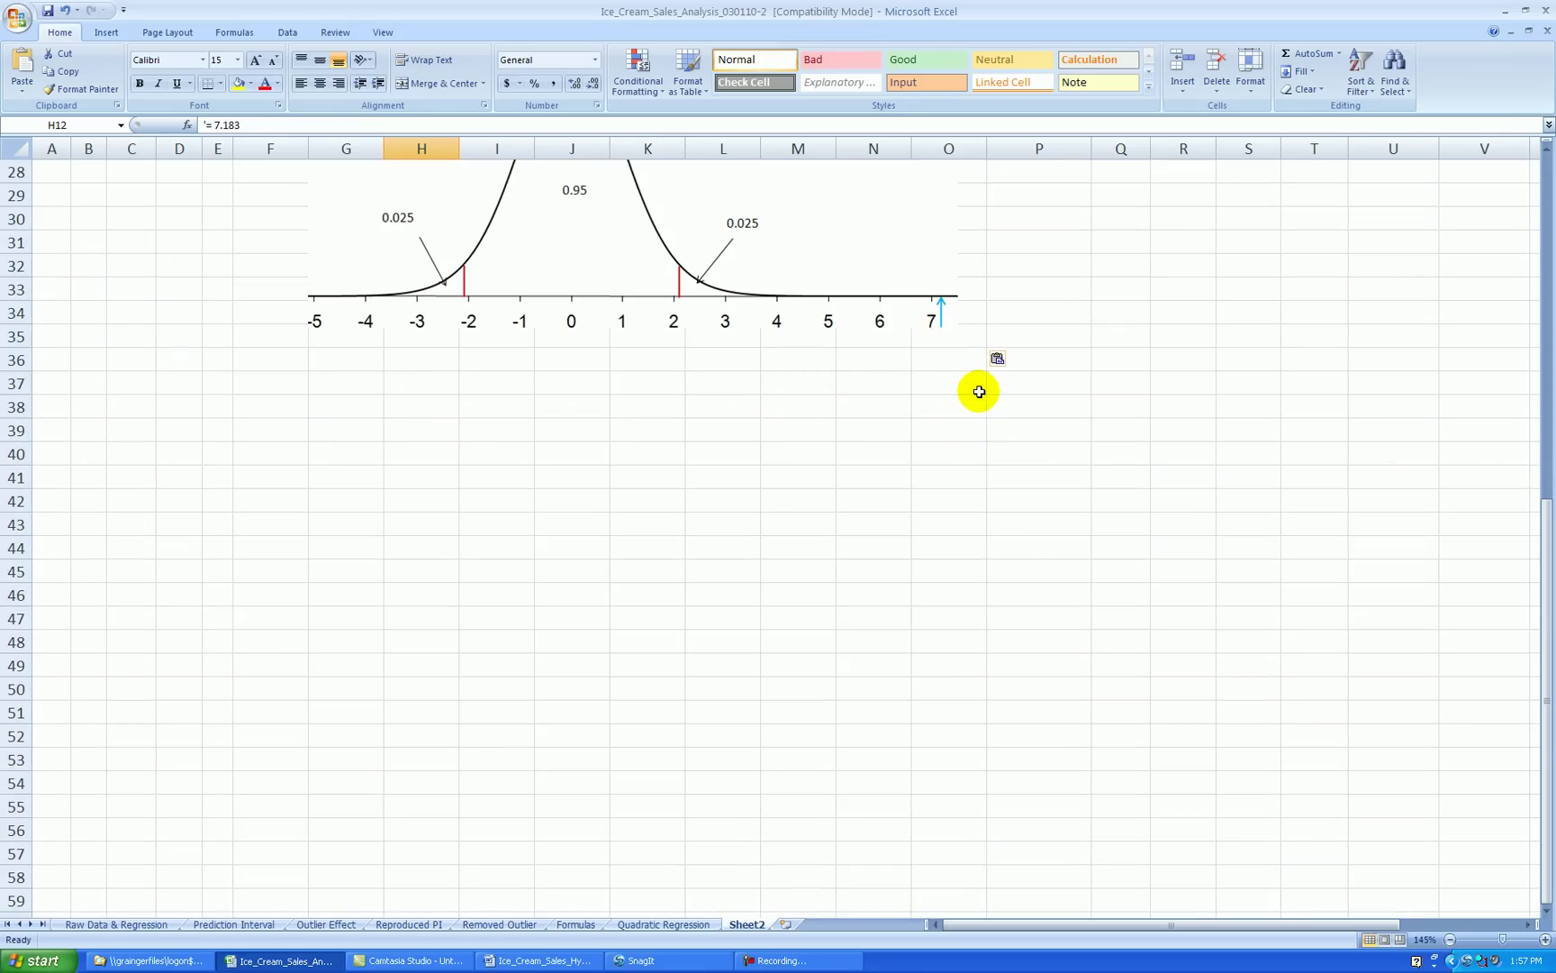
pyautogui.scroll(3, 983, 393)
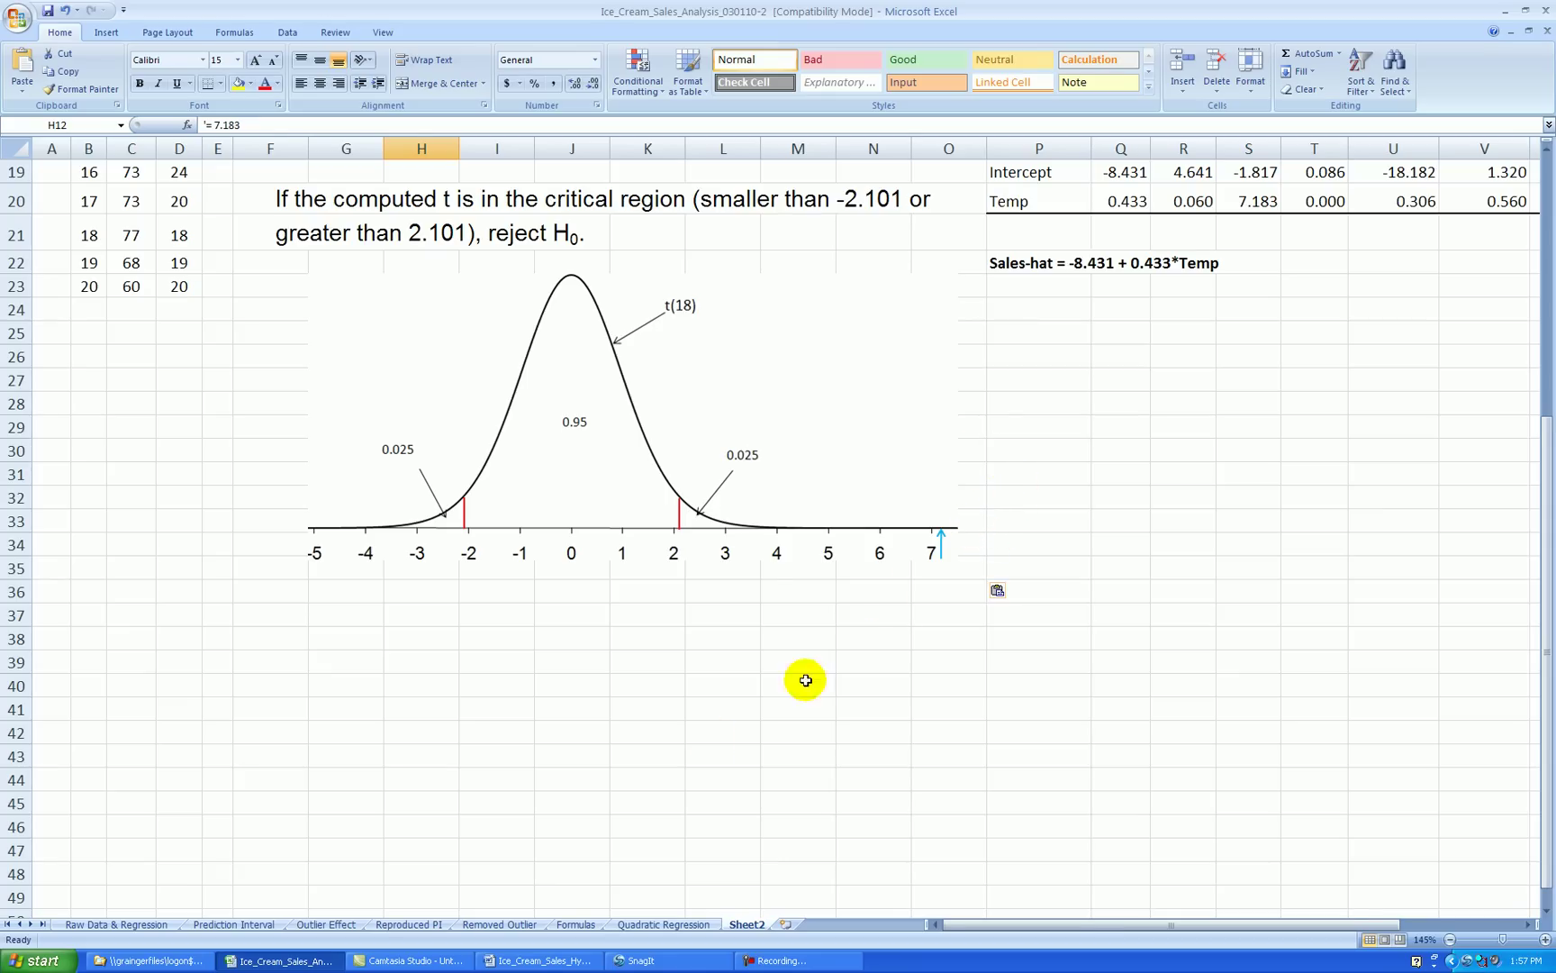
# Step: Copy the Method 2: P-Value Method lines from Word into G37, giving p-value = 2P(t > 7.183) = 0.000001
pyautogui.click(538, 962)
pyautogui.moveTo(137, 759); pyautogui.dragTo(135, 800)
pyautogui.hotkey('ctrl', 'c')
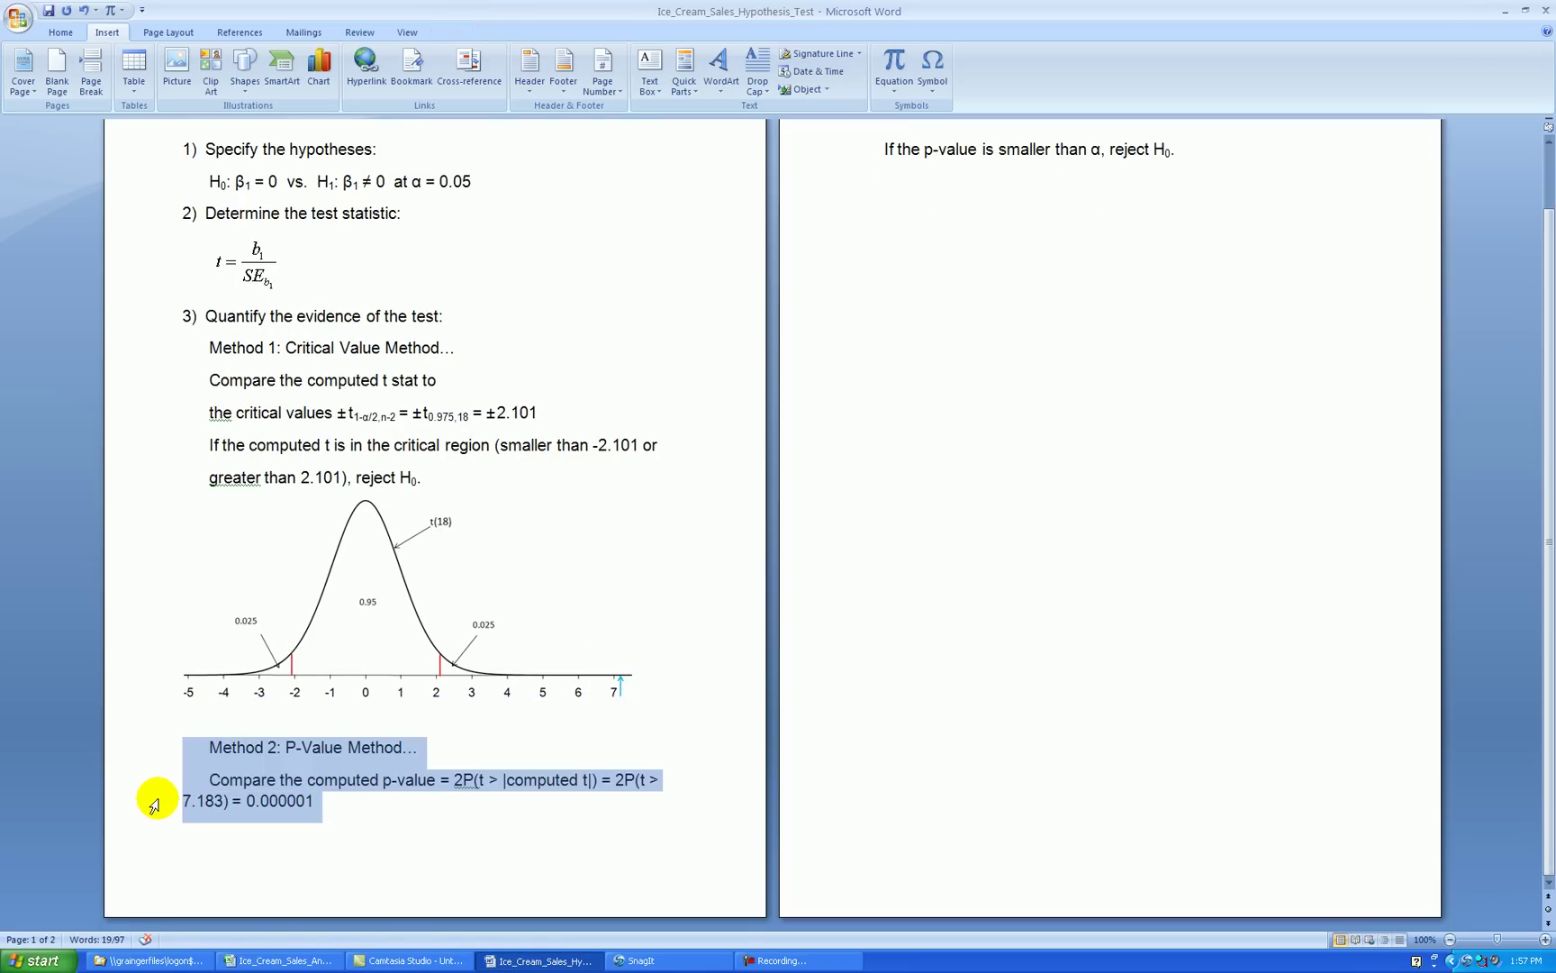
pyautogui.click(290, 960)
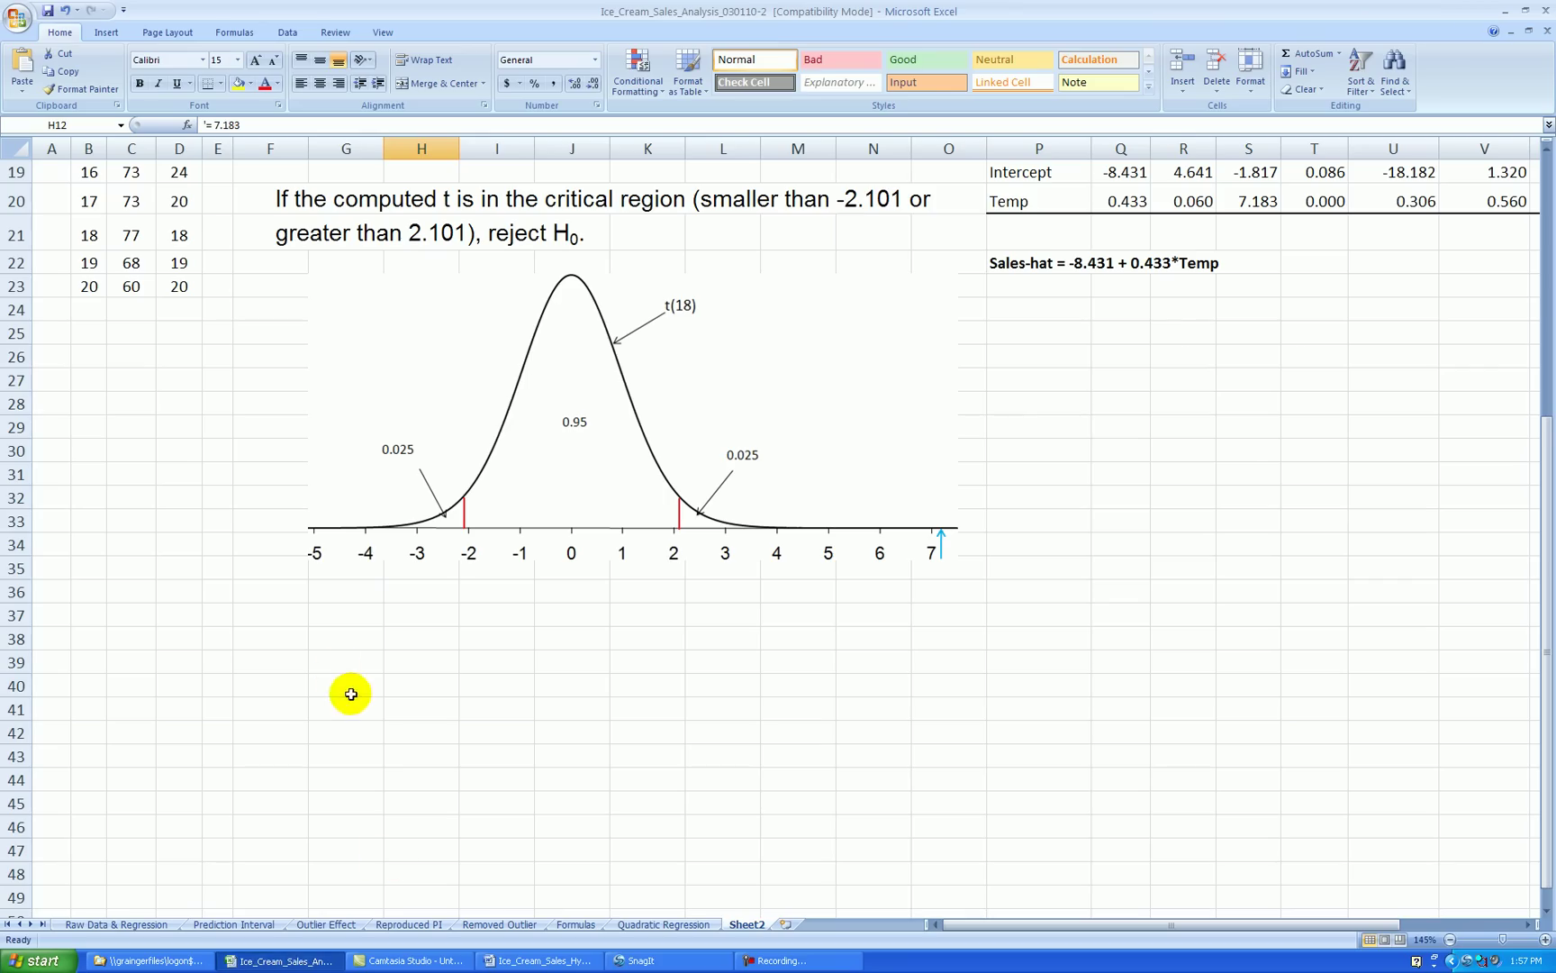
pyautogui.click(316, 614)
pyautogui.hotkey('ctrl', 'v')
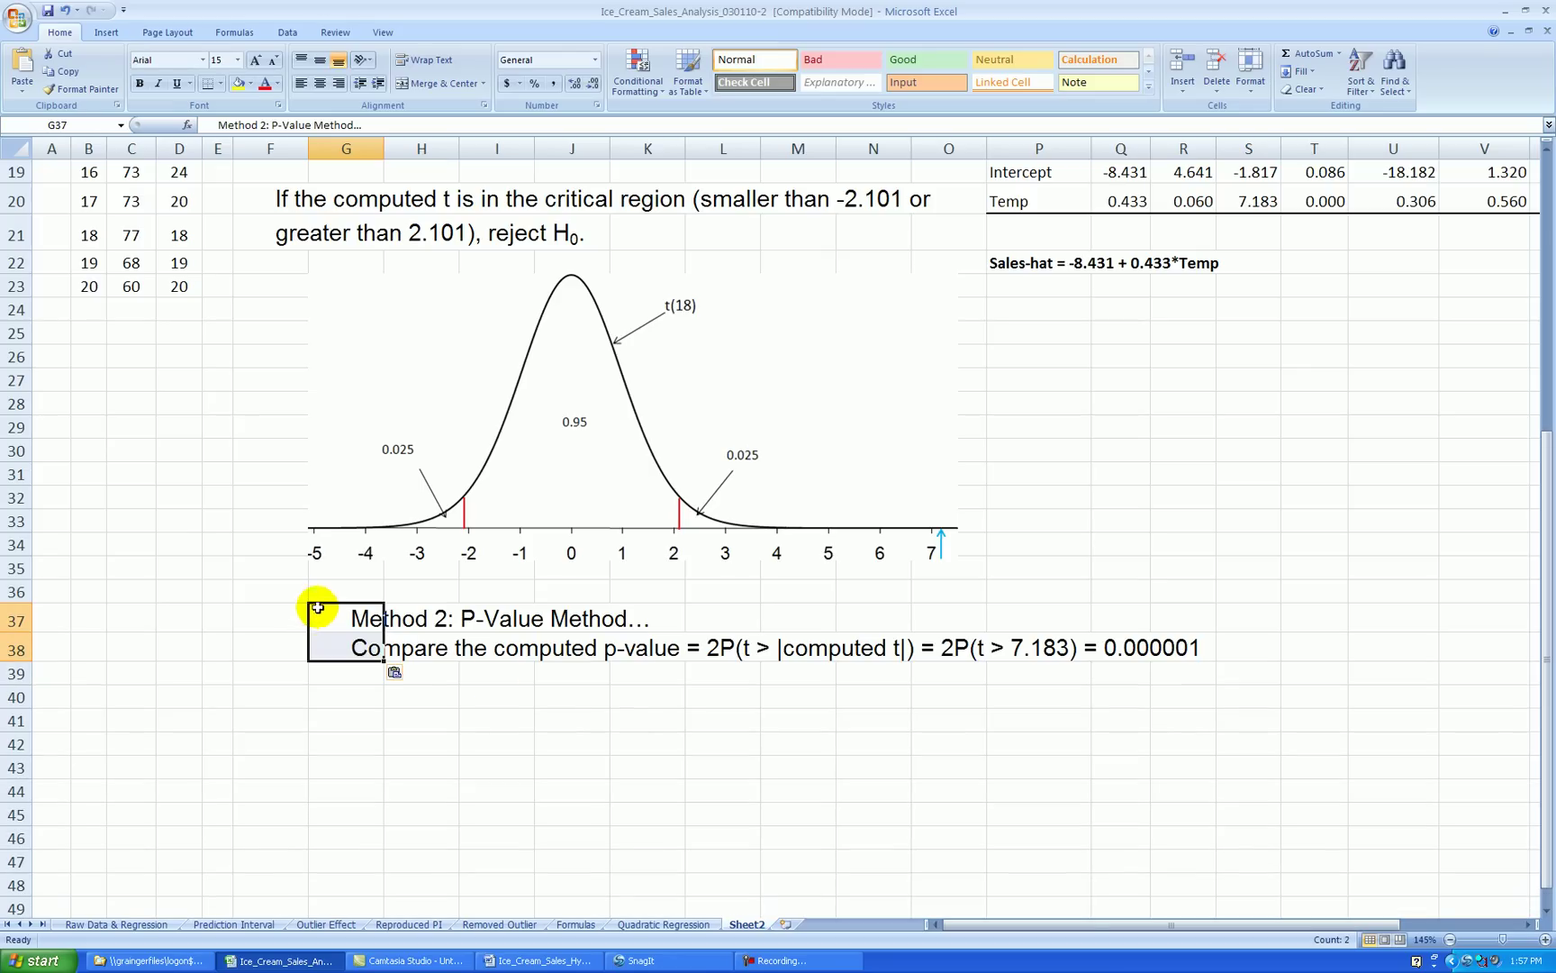
pyautogui.click(630, 714)
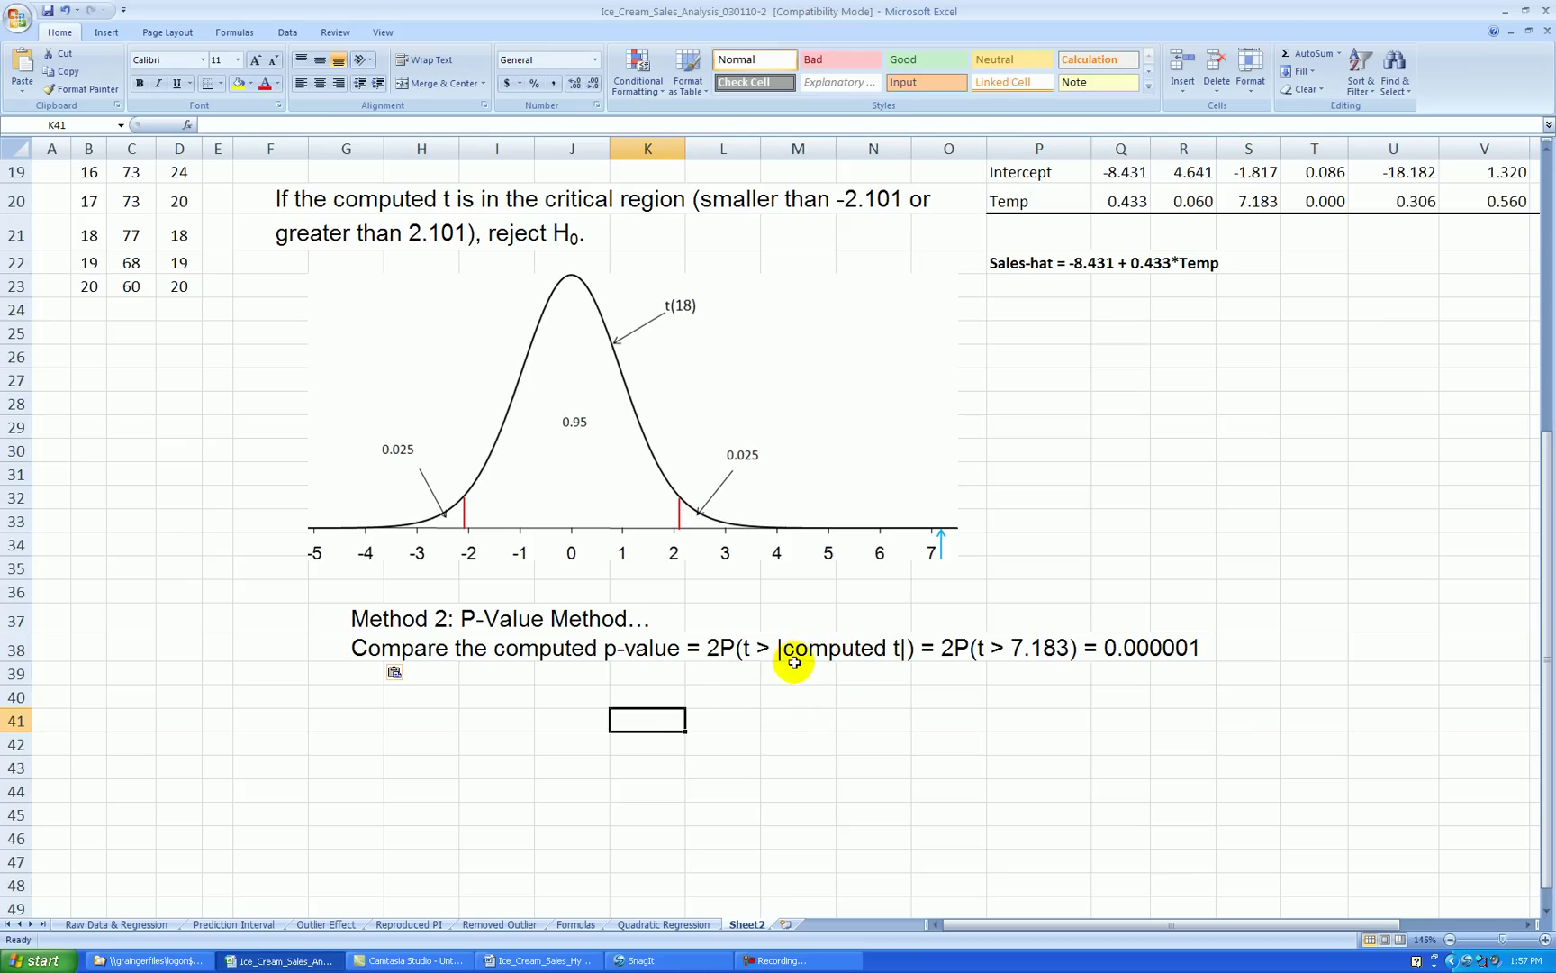
pyautogui.scroll(4, 785, 678)
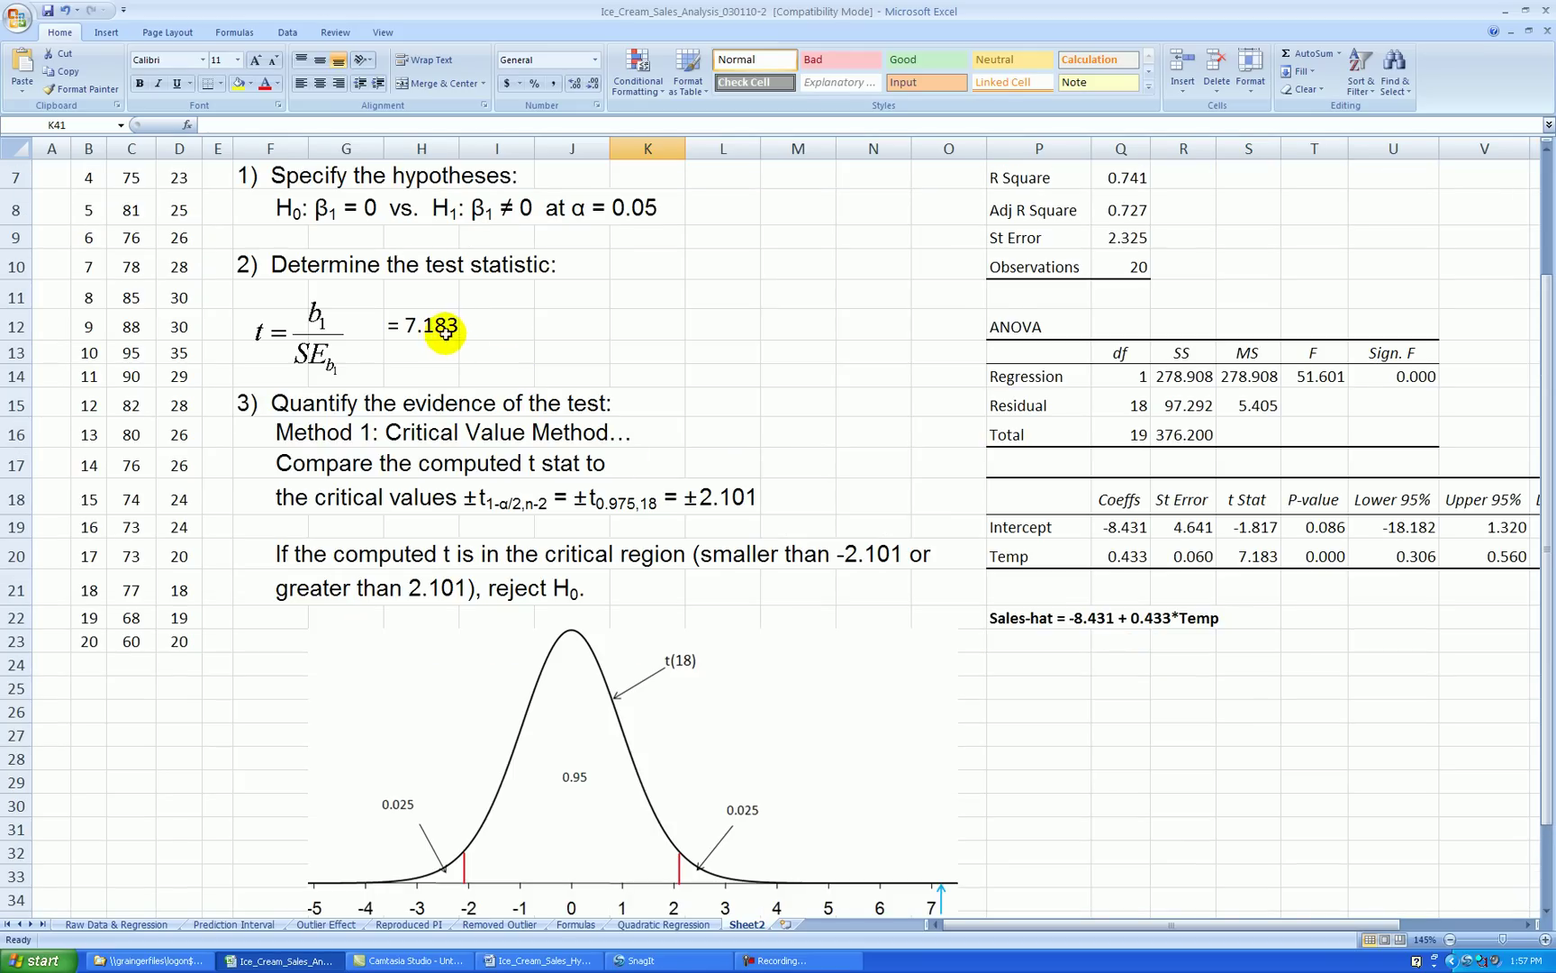
pyautogui.scroll(-4, 969, 776)
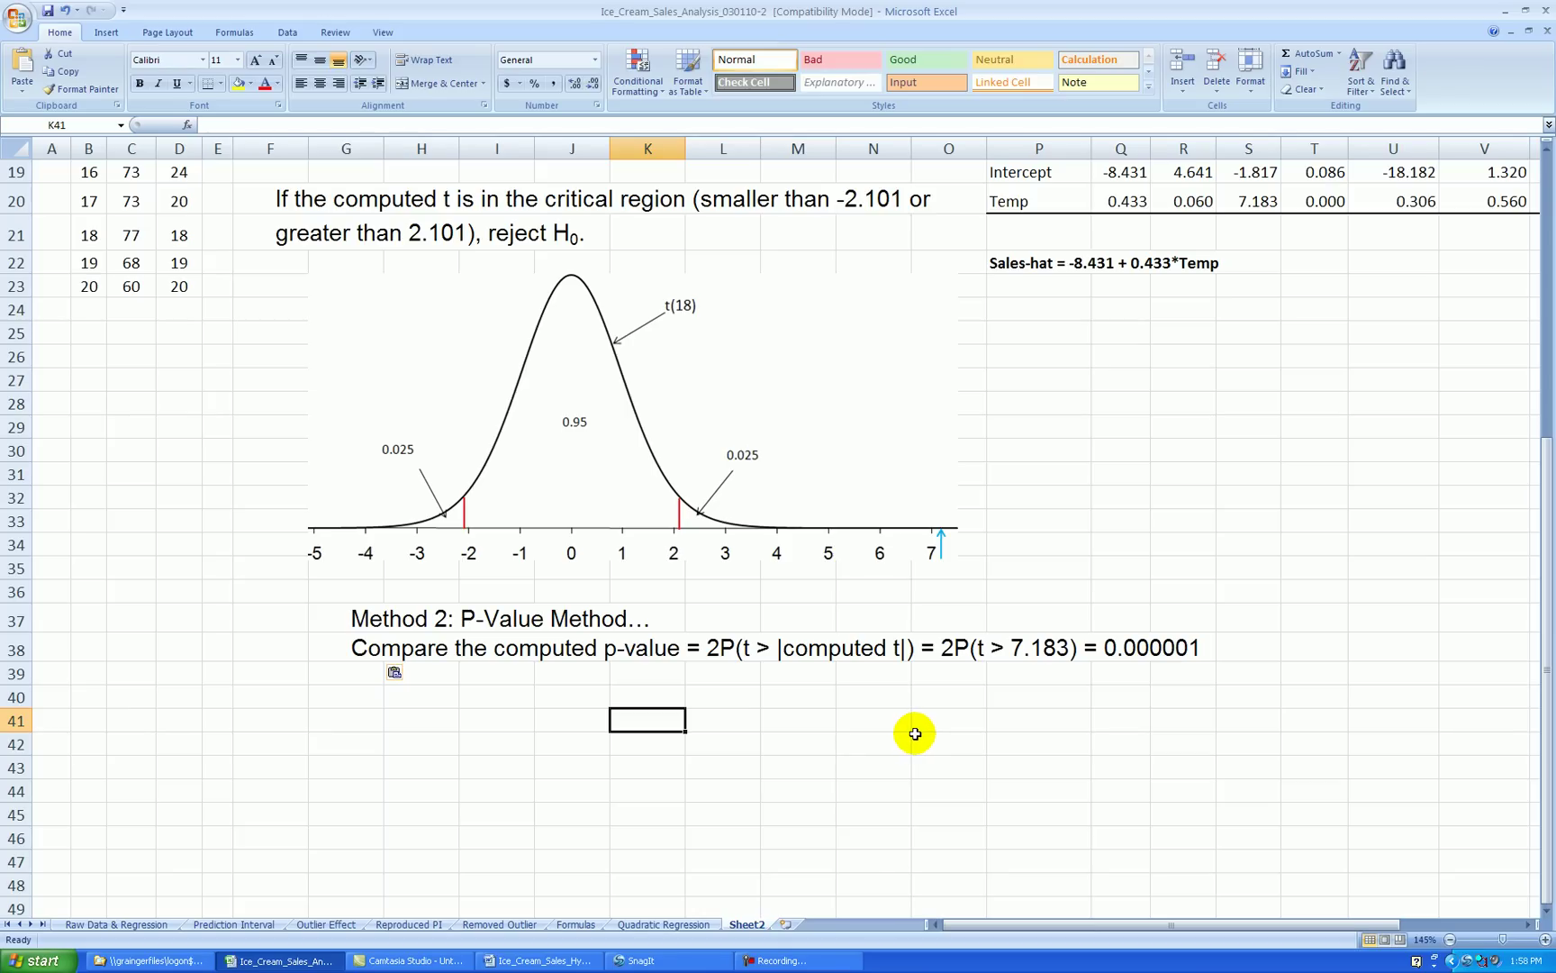
pyautogui.scroll(2, 914, 727)
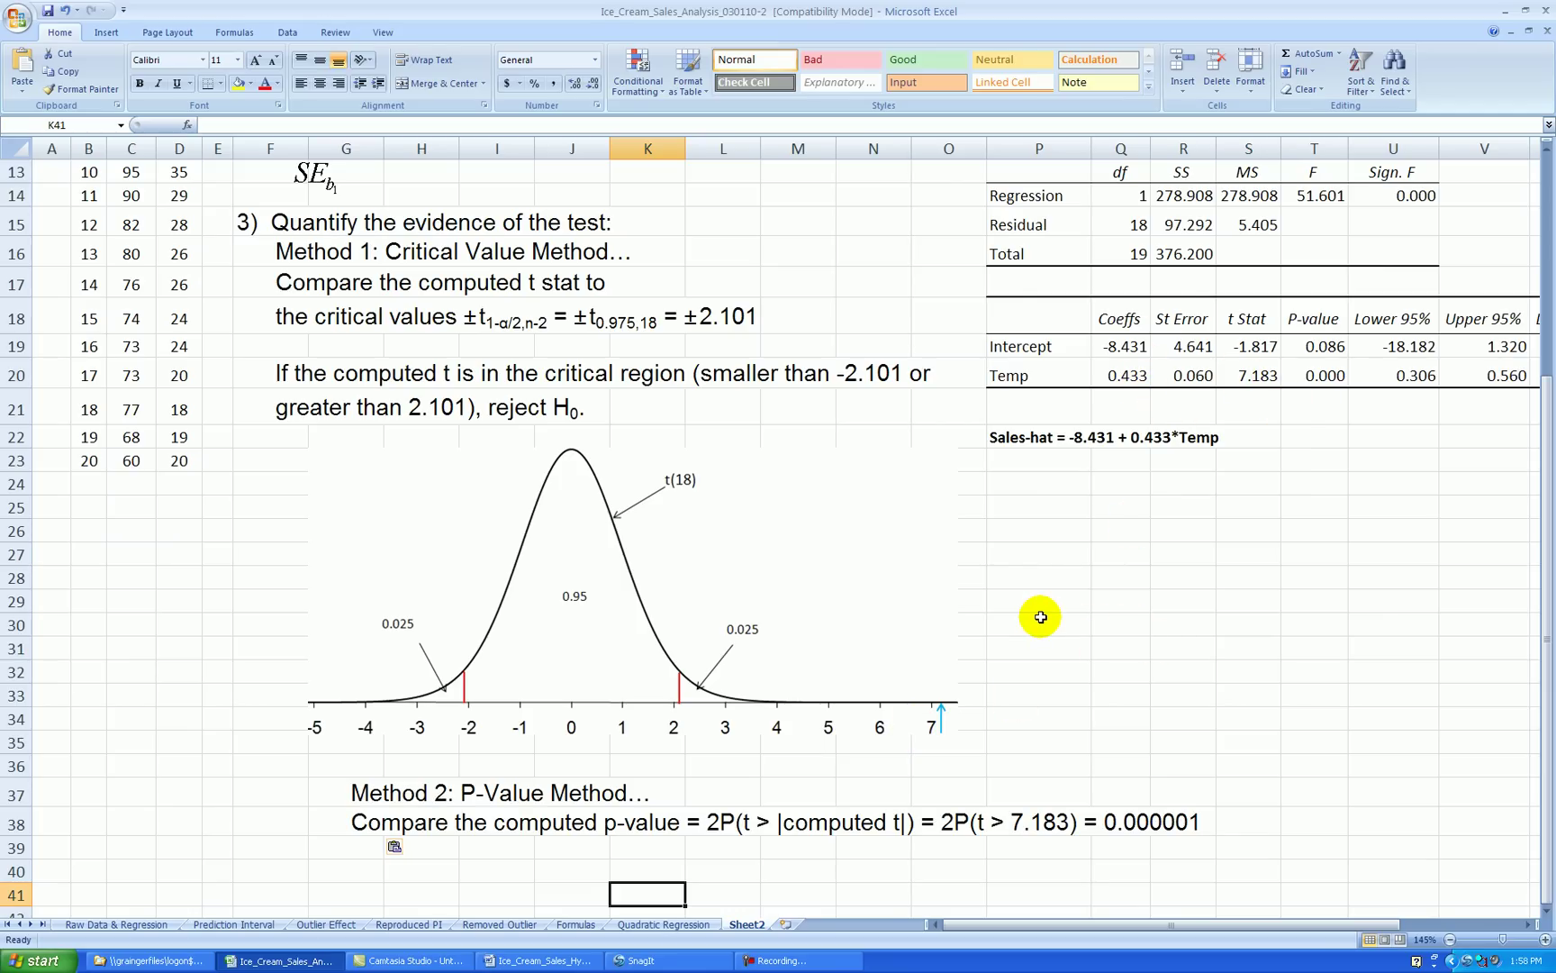
pyautogui.scroll(-3, 1041, 617)
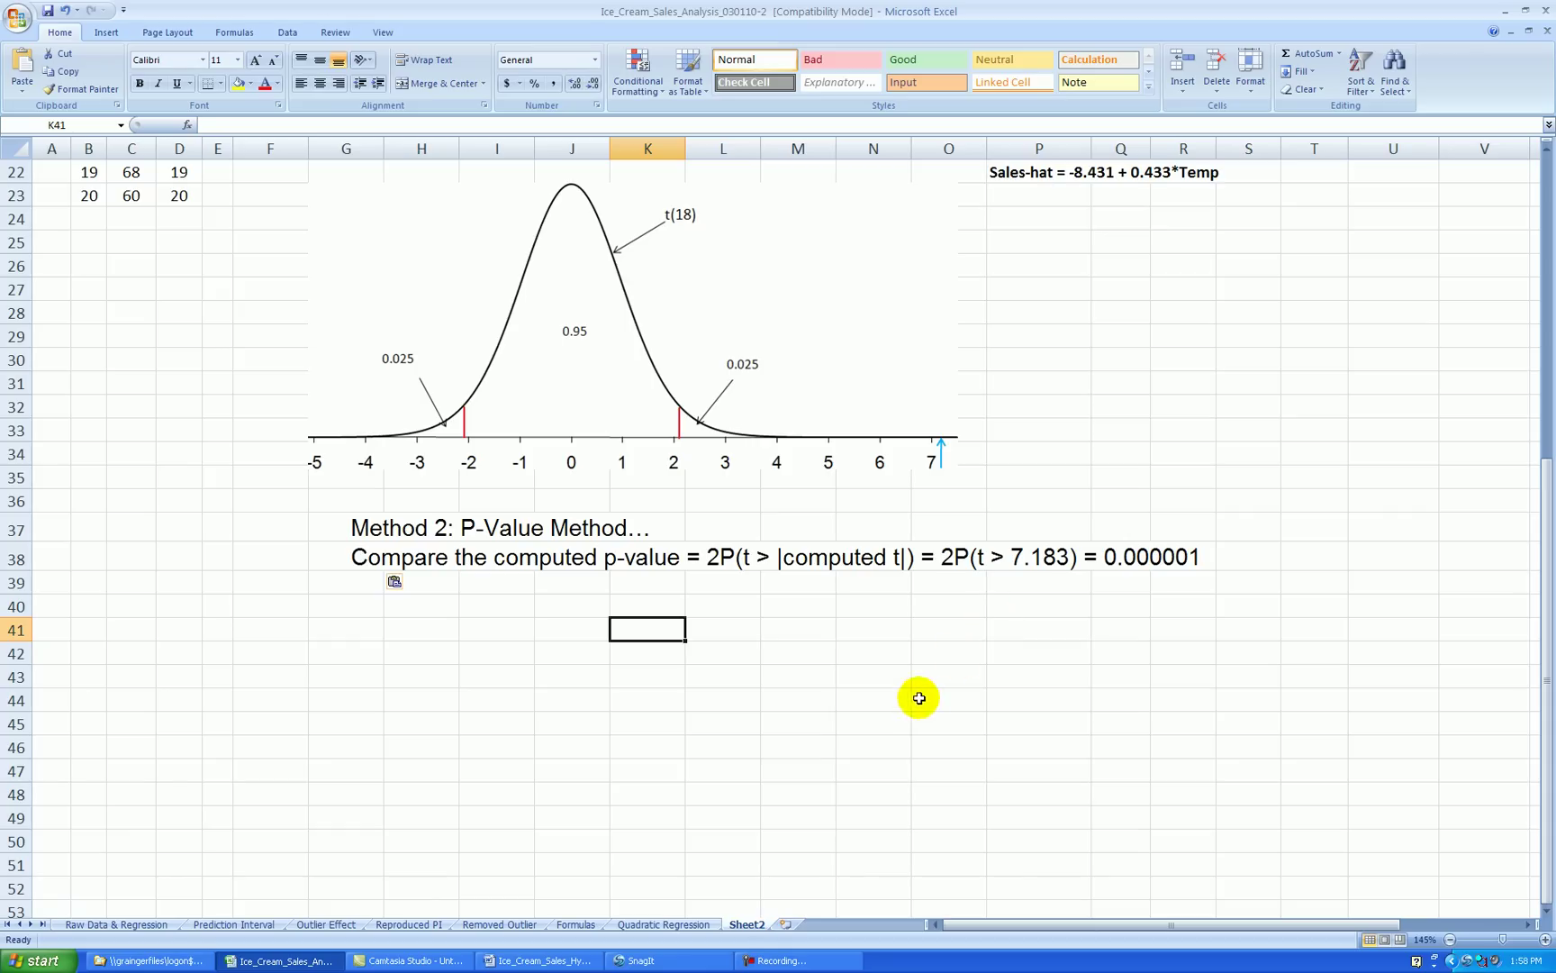
# Step: Paste the Word line "If the p-value is smaller than α, reject H0" into cell G40
pyautogui.click(537, 960)
pyautogui.click(834, 220)
pyautogui.hotkey('ctrl', 'c')
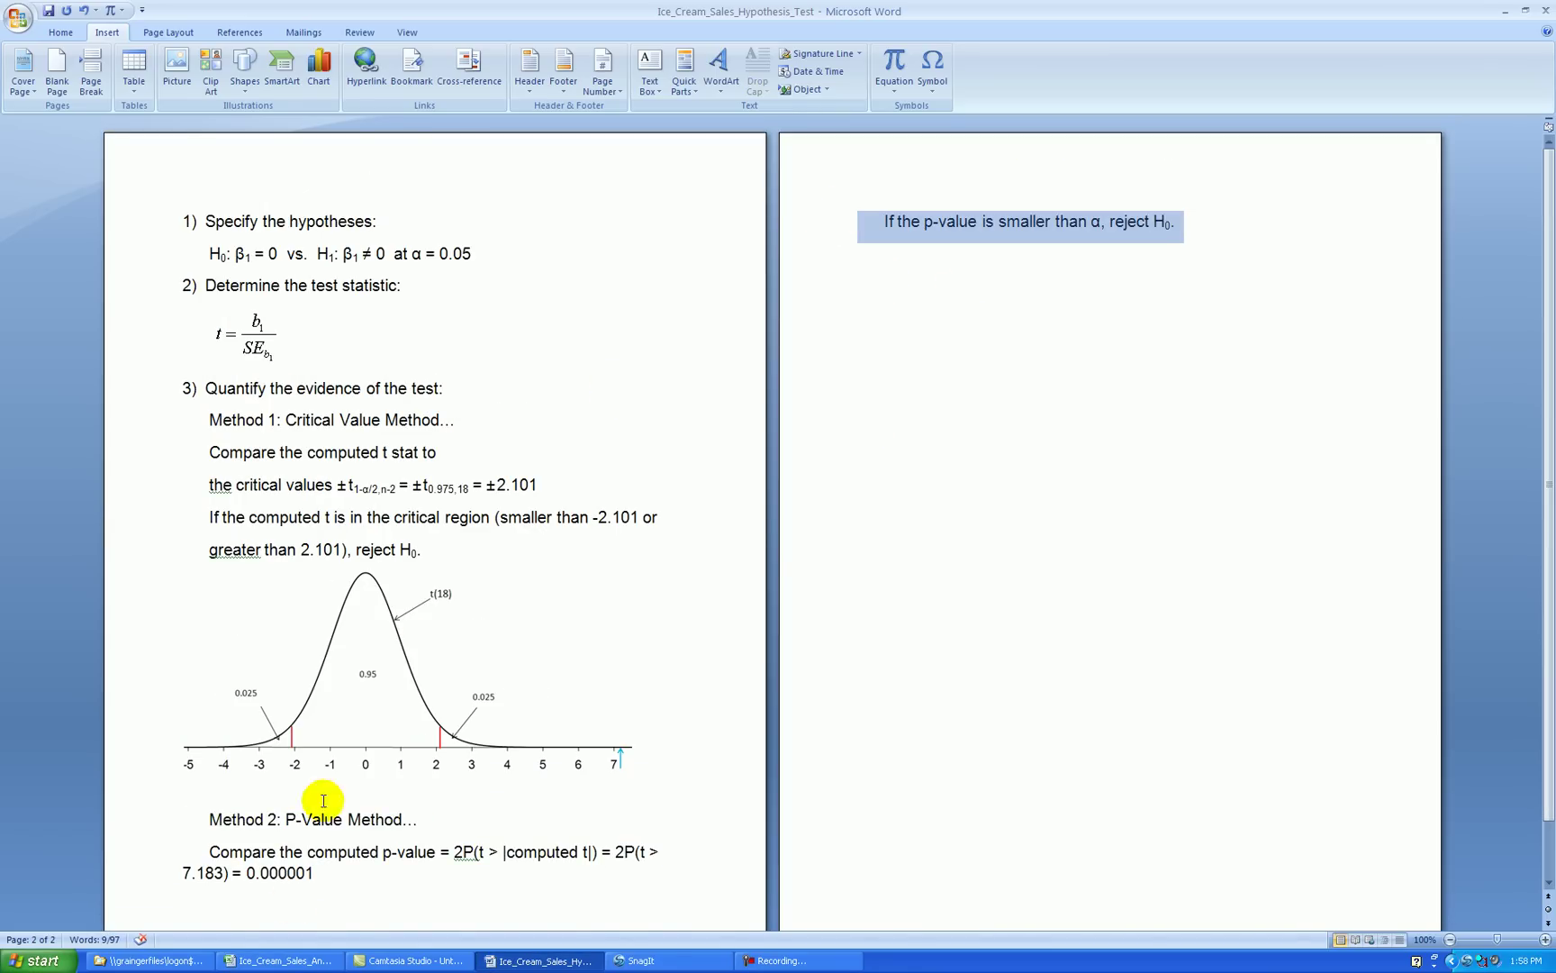
pyautogui.click(288, 960)
pyautogui.click(360, 599)
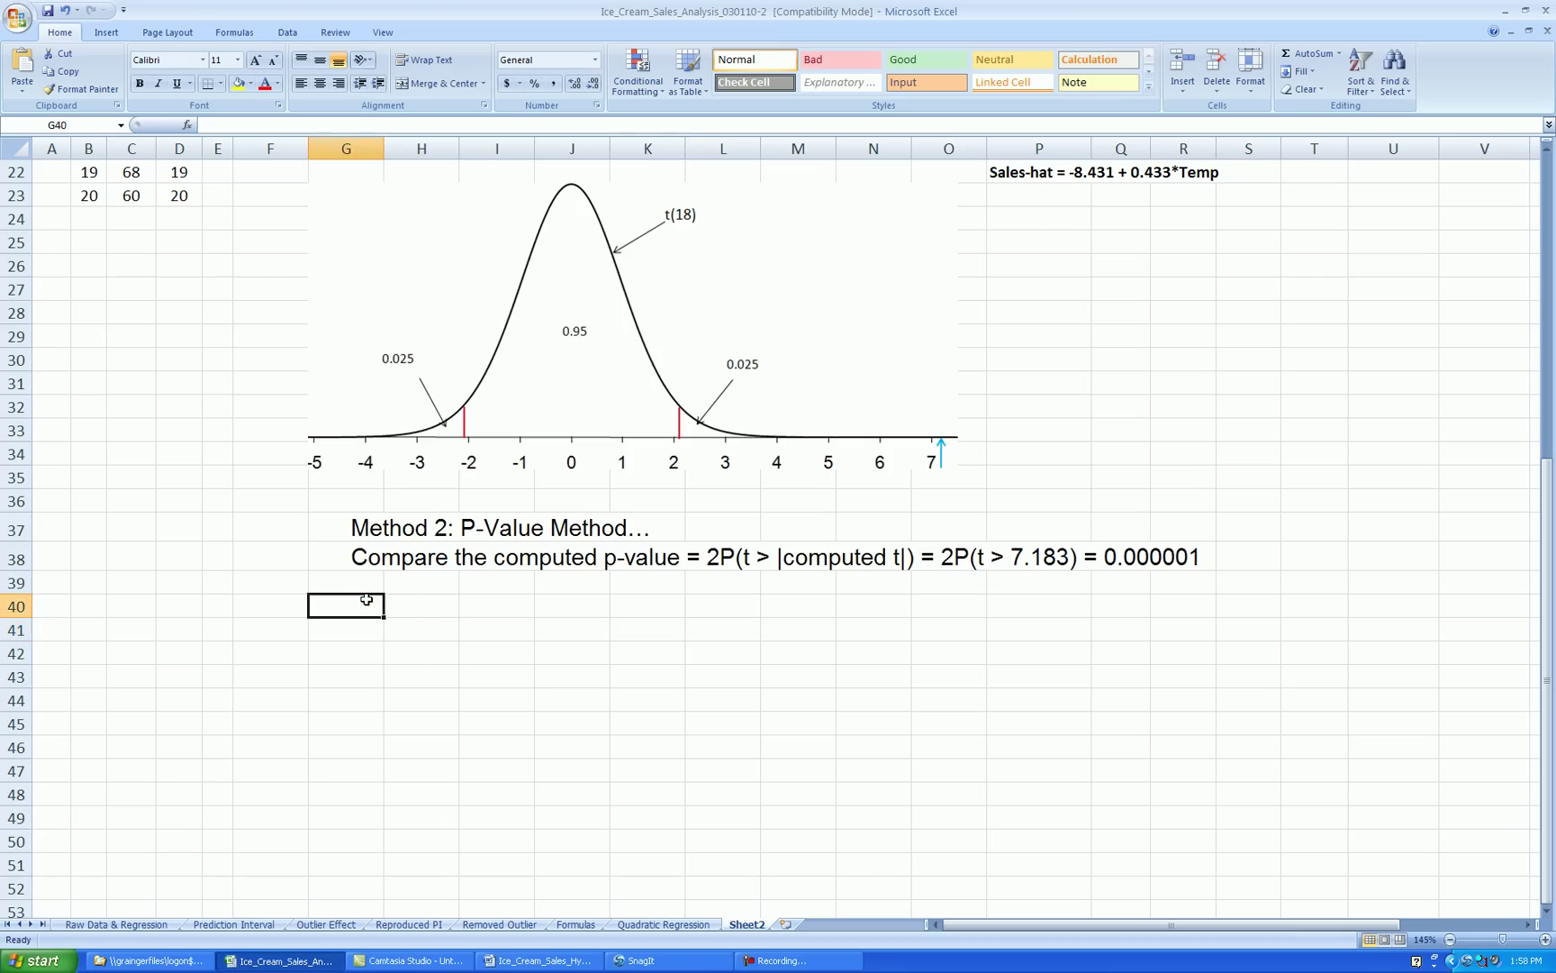
pyautogui.hotkey('ctrl', 'v')
pyautogui.click(495, 630)
# Step: Scroll up and down the sheet to review the completed p-value section
pyautogui.click(676, 664)
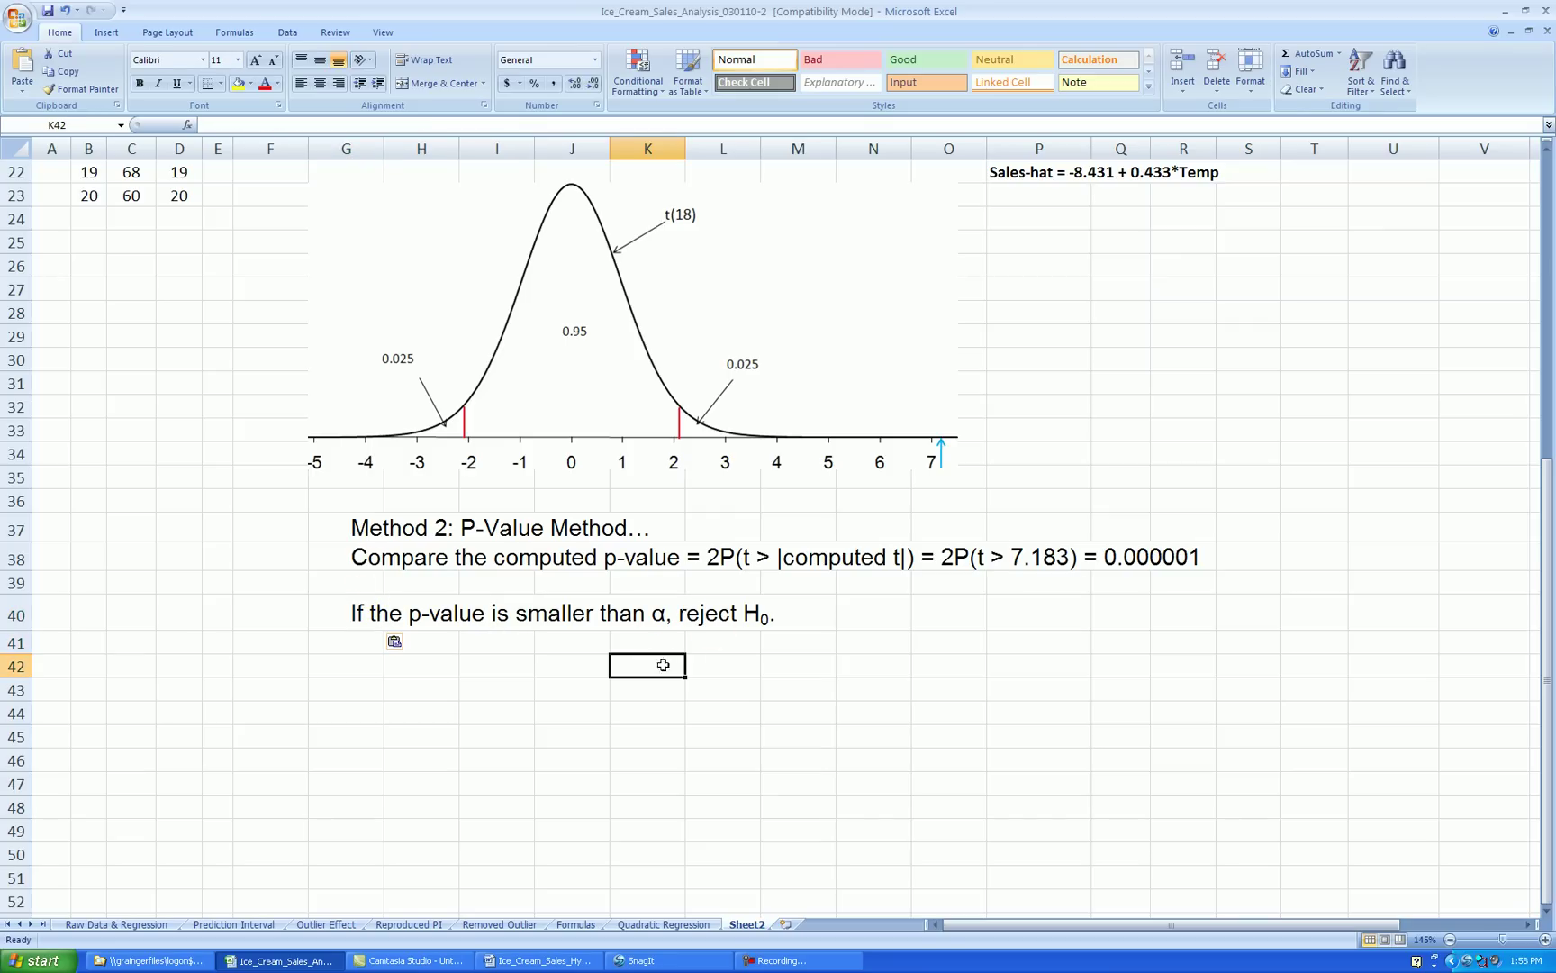
pyautogui.scroll(5, 767, 621)
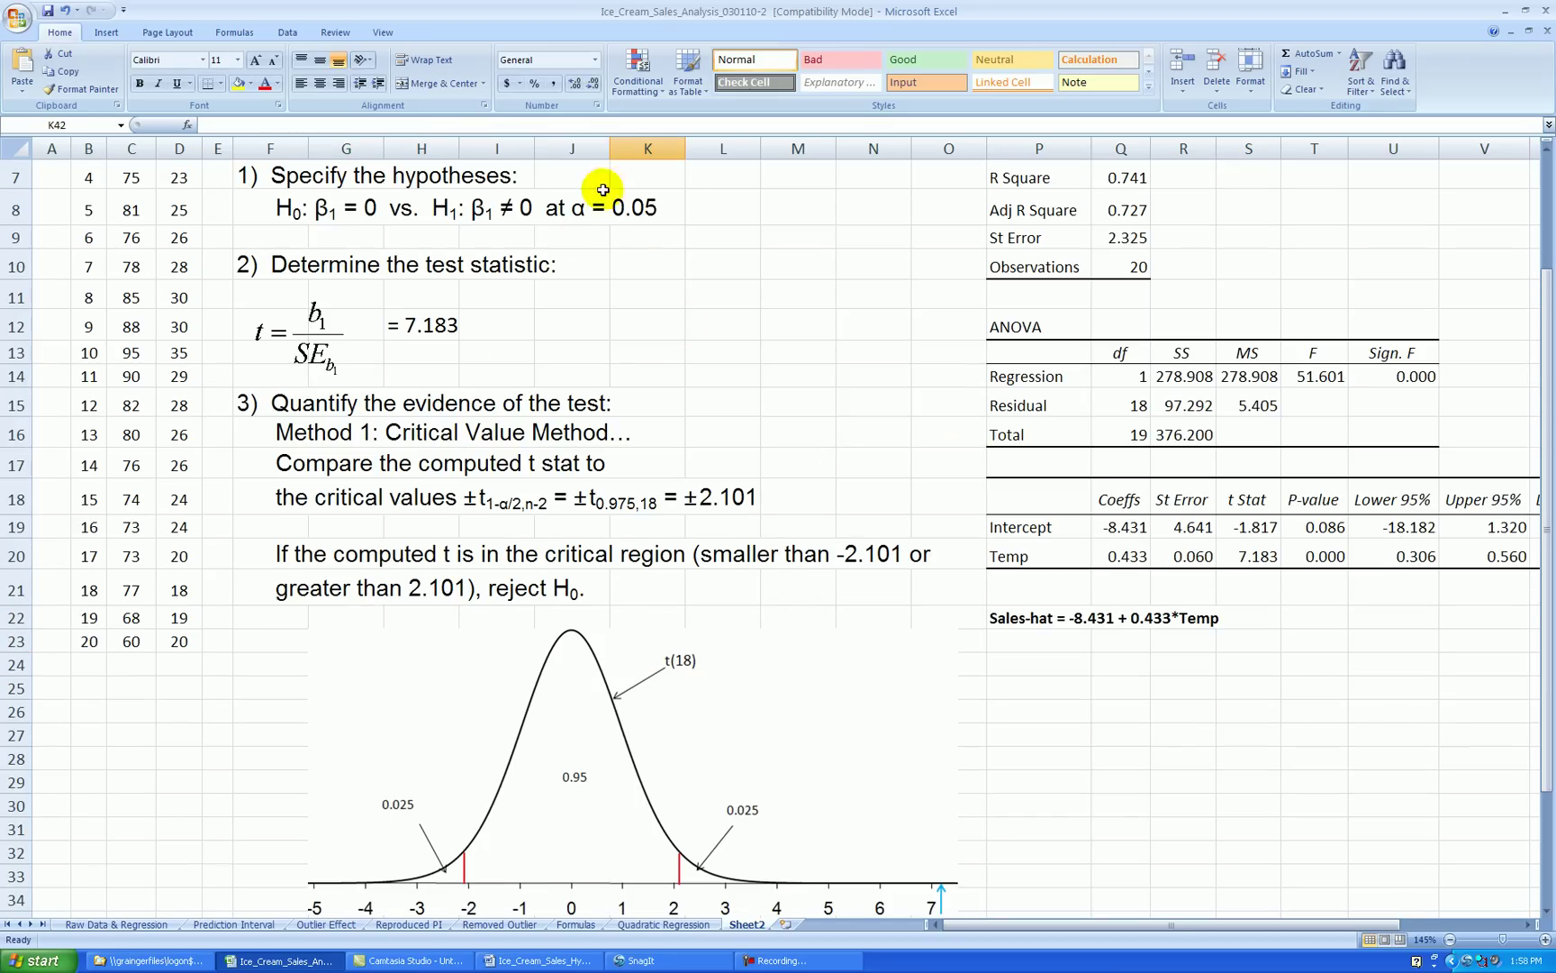
pyautogui.scroll(-5, 806, 546)
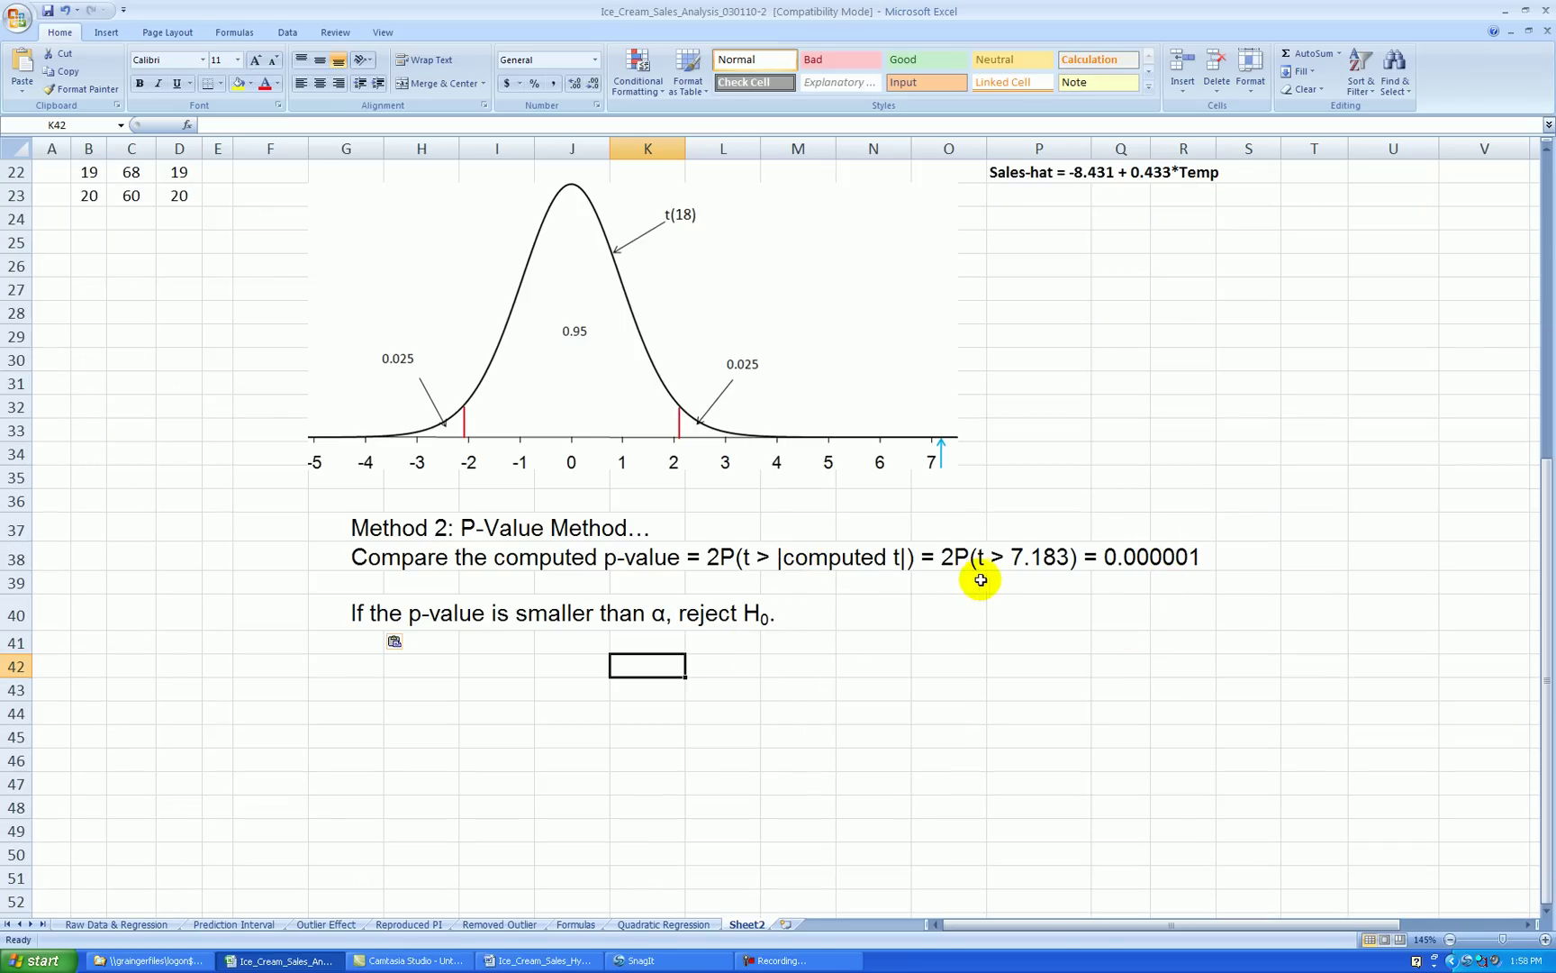
pyautogui.scroll(6, 806, 584)
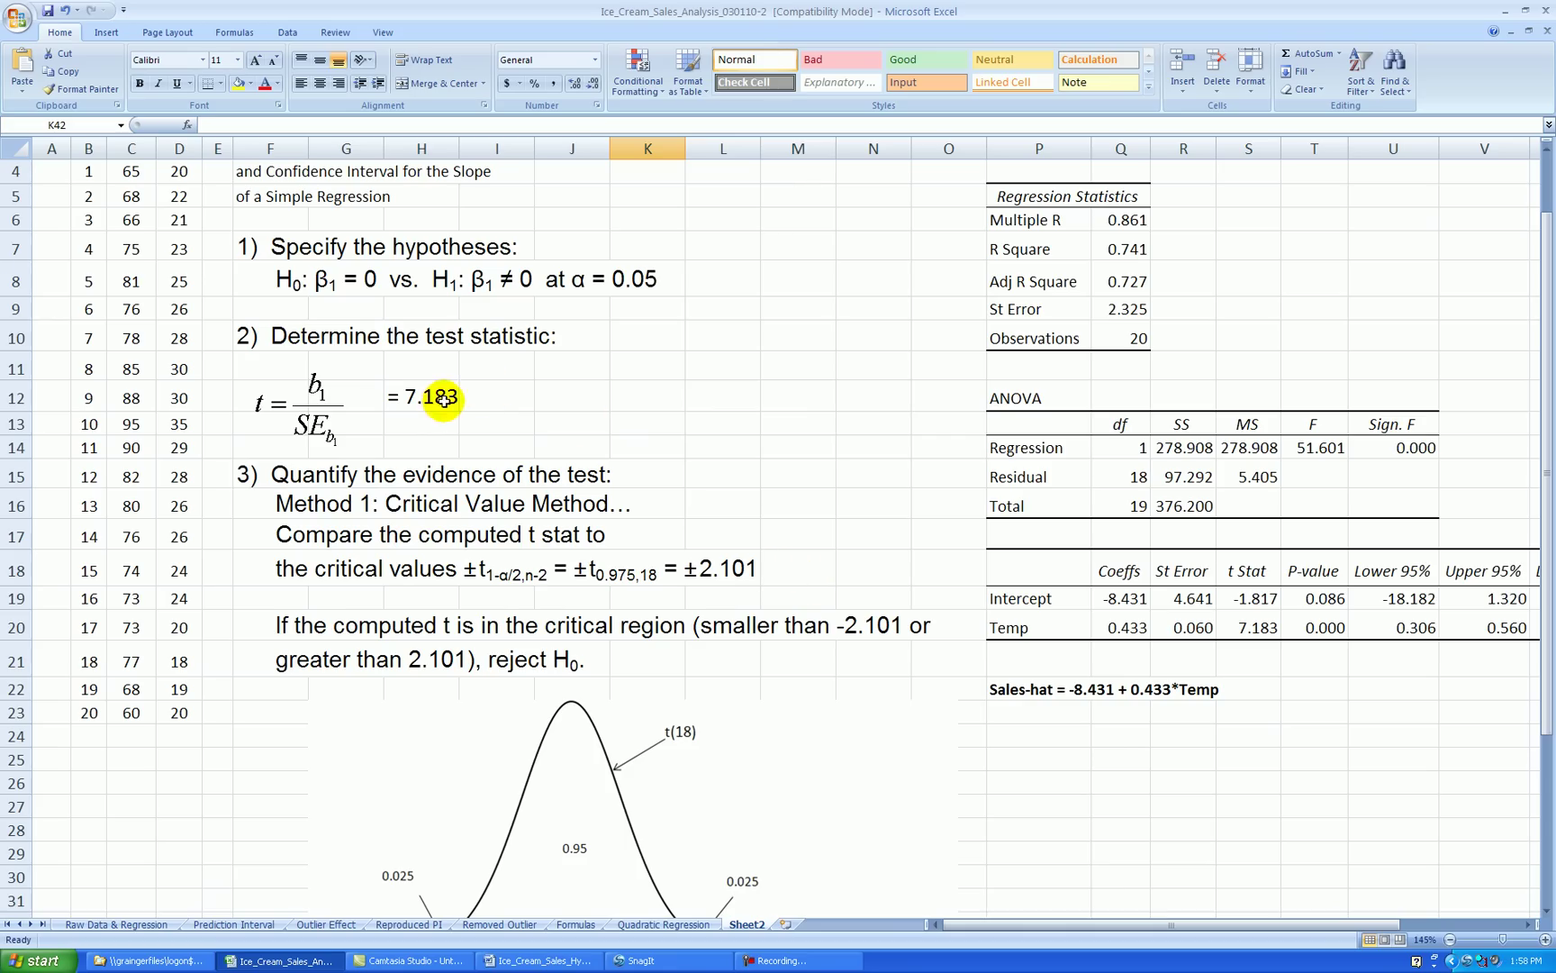
pyautogui.scroll(-6, 909, 581)
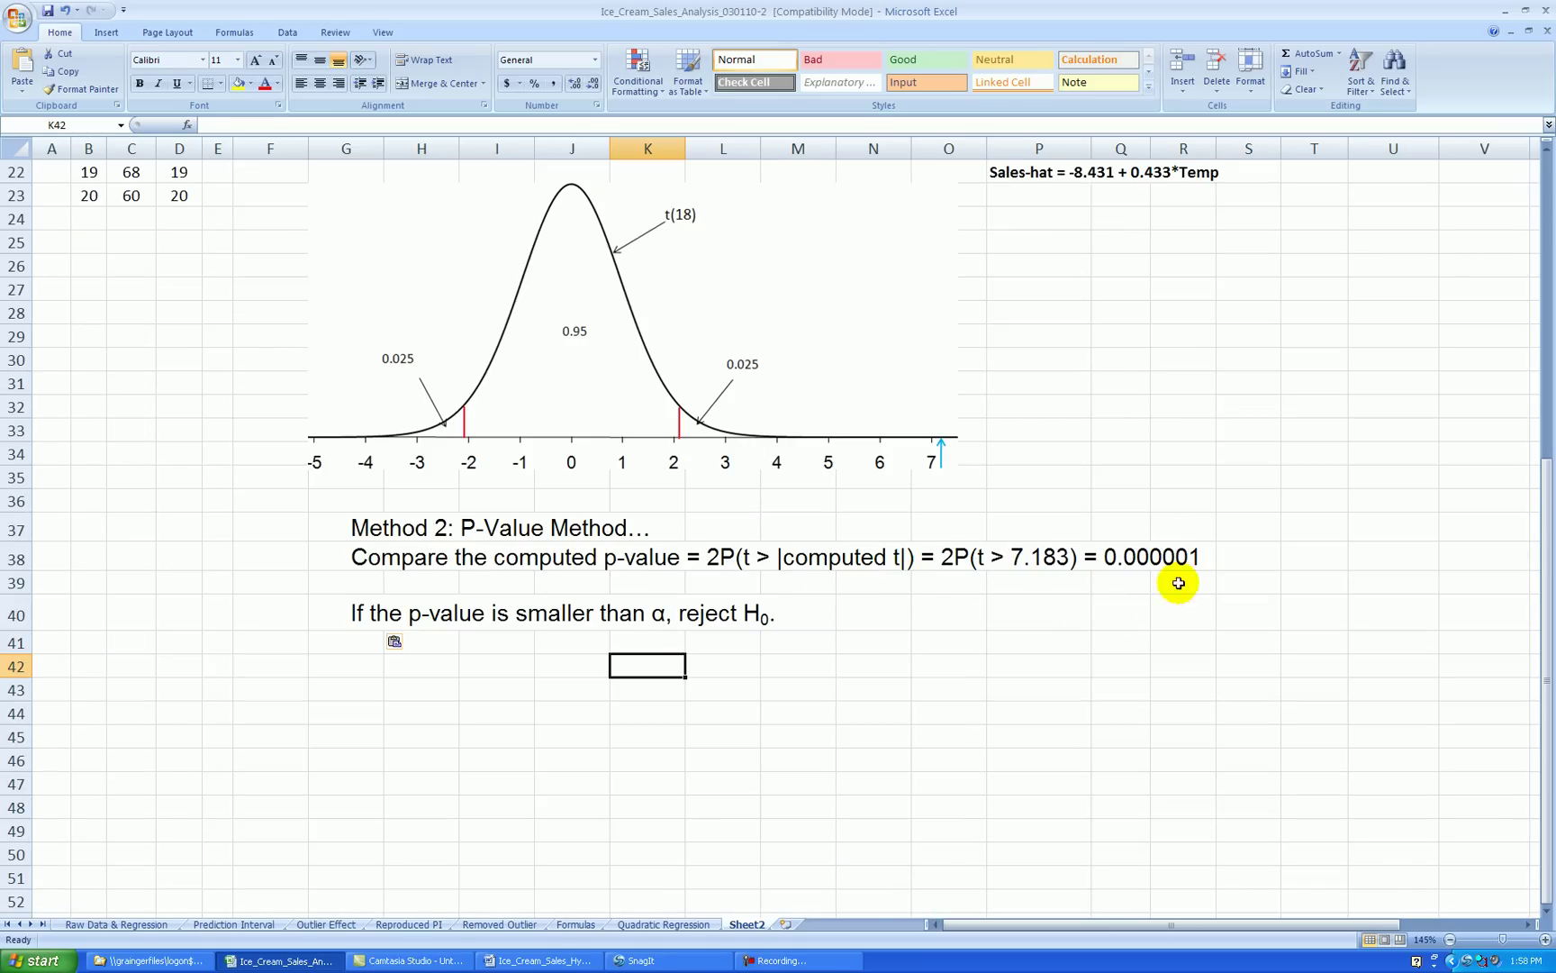
pyautogui.scroll(5, 426, 289)
pyautogui.scroll(2, 426, 289)
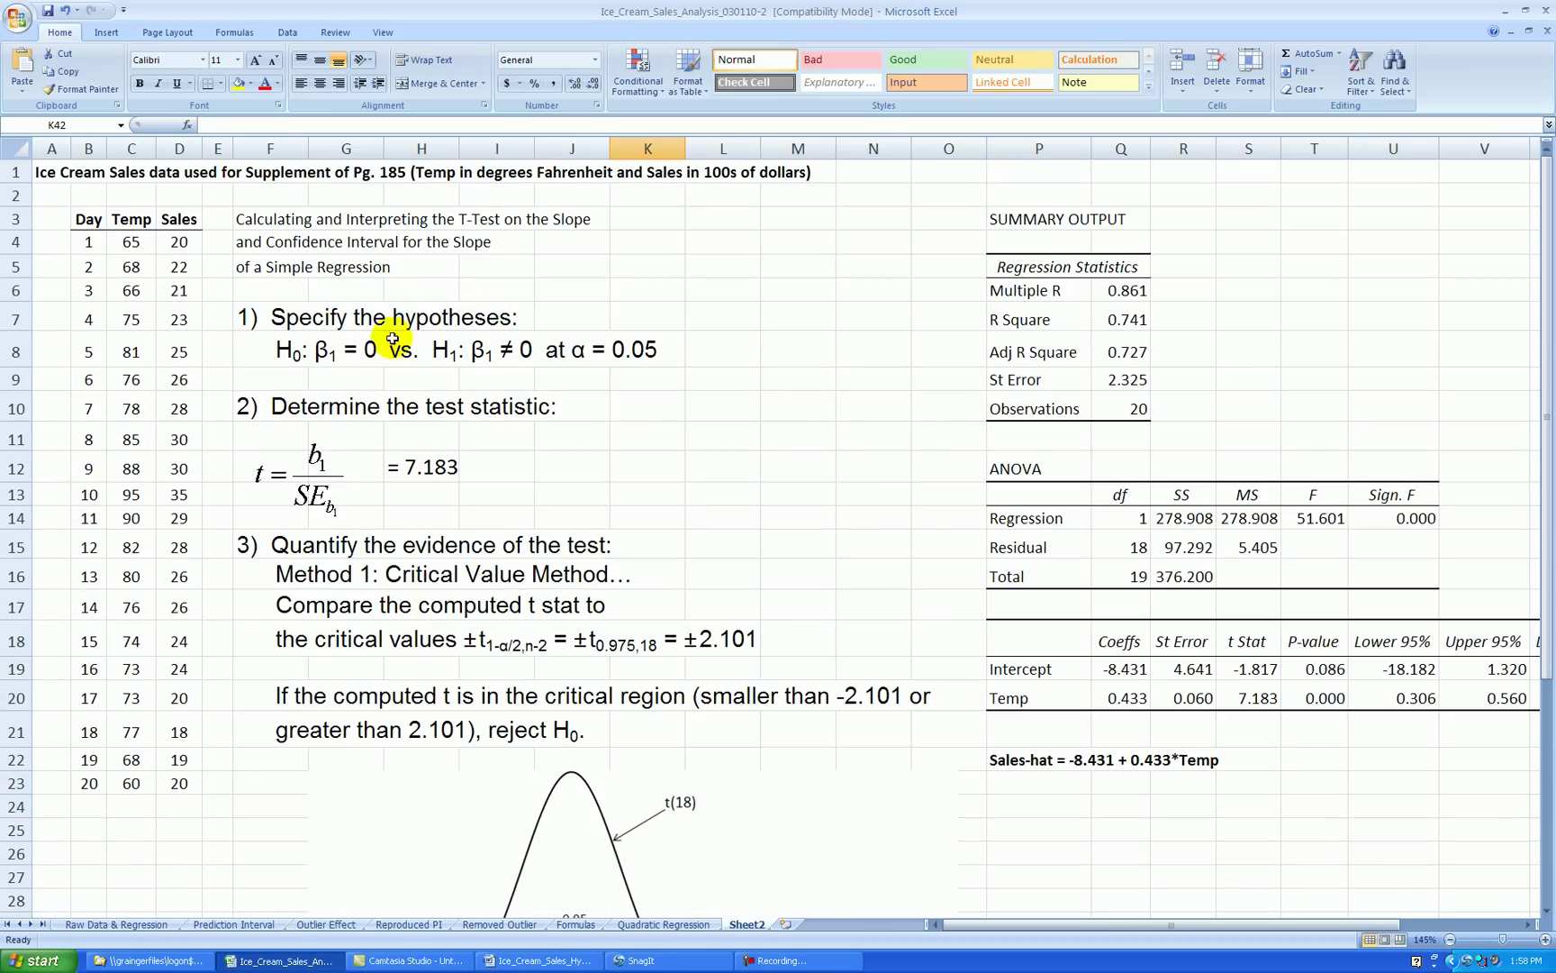